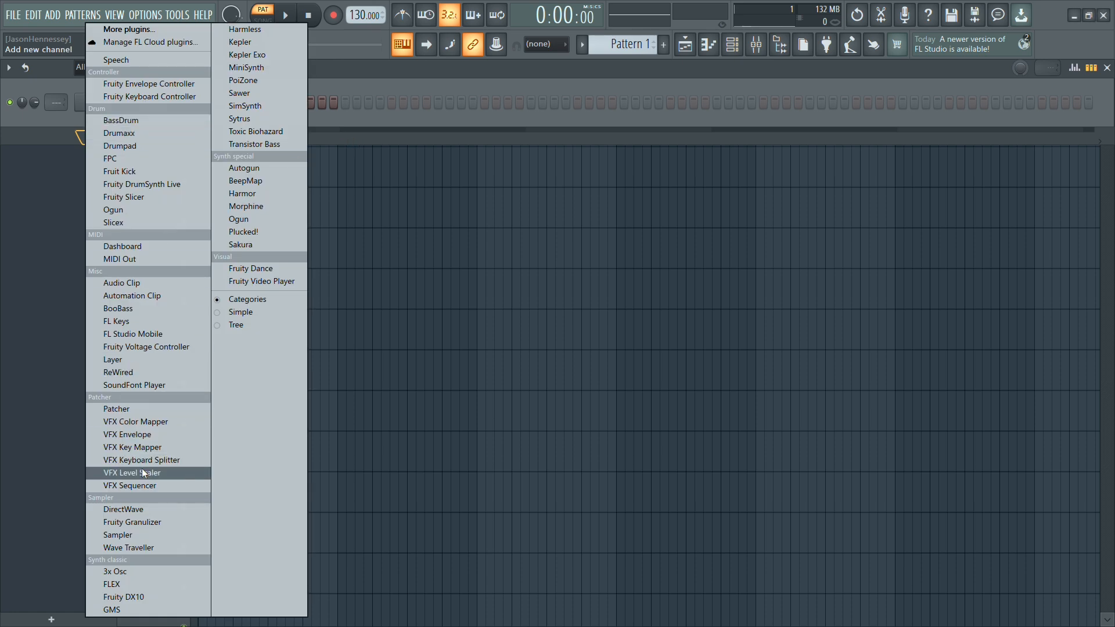
# Add a FLEX channel with the Muted Strat 3 preset and highlight the B Minor Natural scale in its piano roll.
pyautogui.click(145, 583)
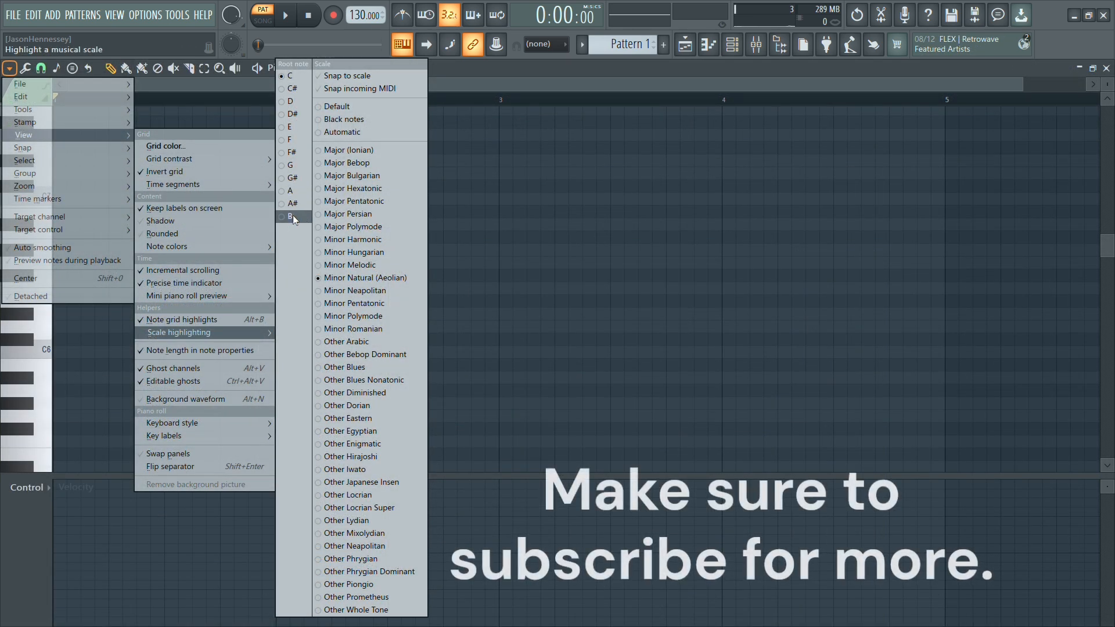
pyautogui.click(300, 217)
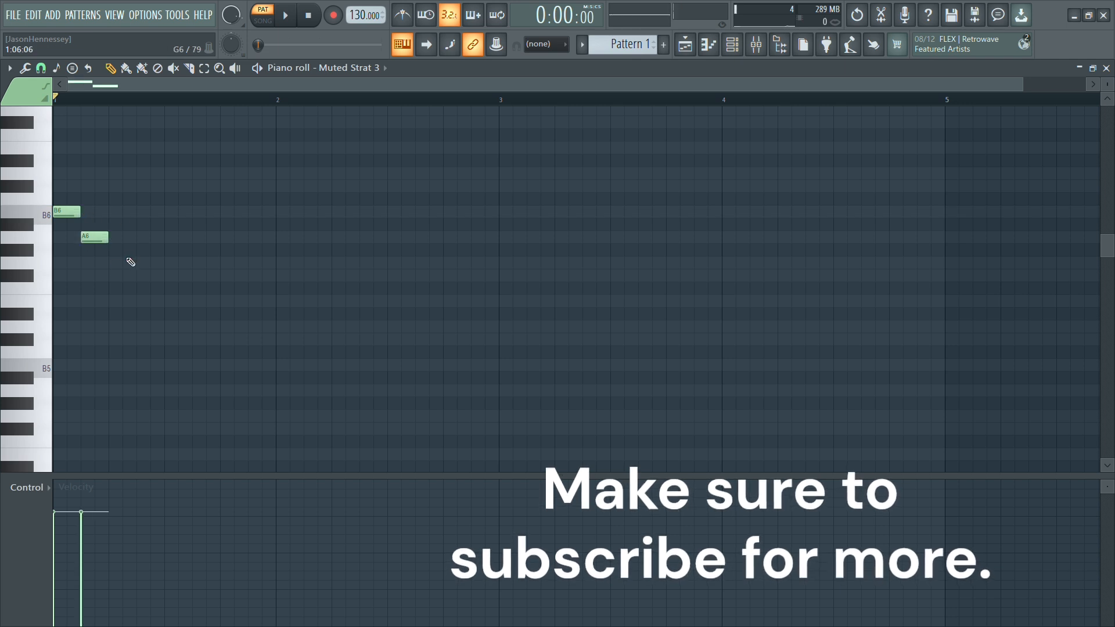
# Compose a descending four-note phrase in bar 1 with B6, A6, G6 and F#6, moving F#6 to step 13.
pyautogui.scroll(3, 57, 285)
pyautogui.press('space')
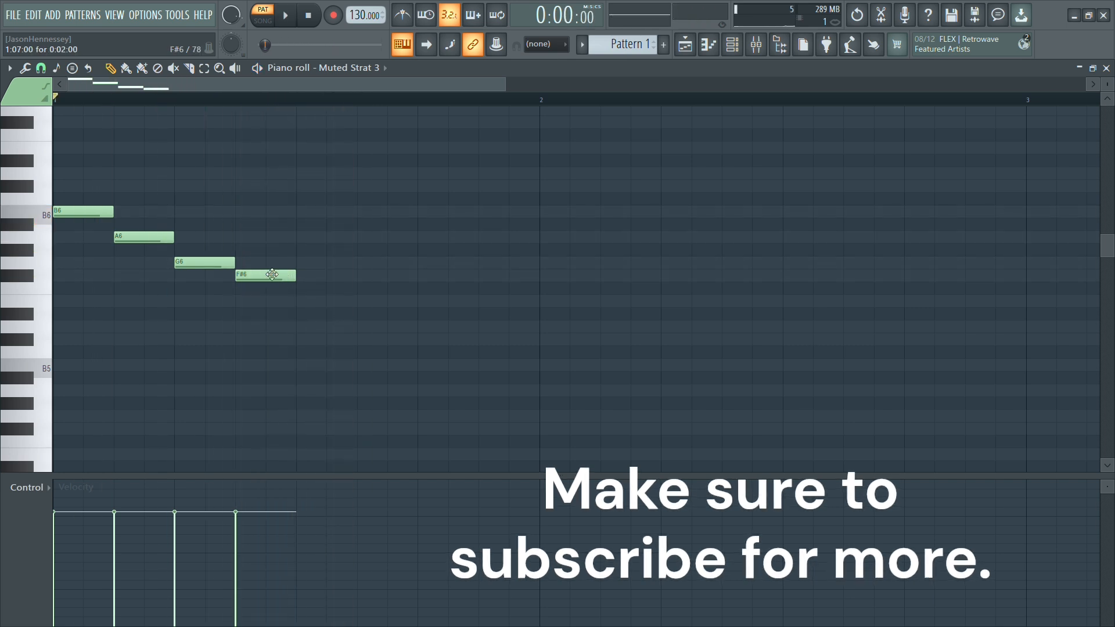
pyautogui.moveTo(268, 271); pyautogui.dragTo(359, 271)
pyautogui.press('space')
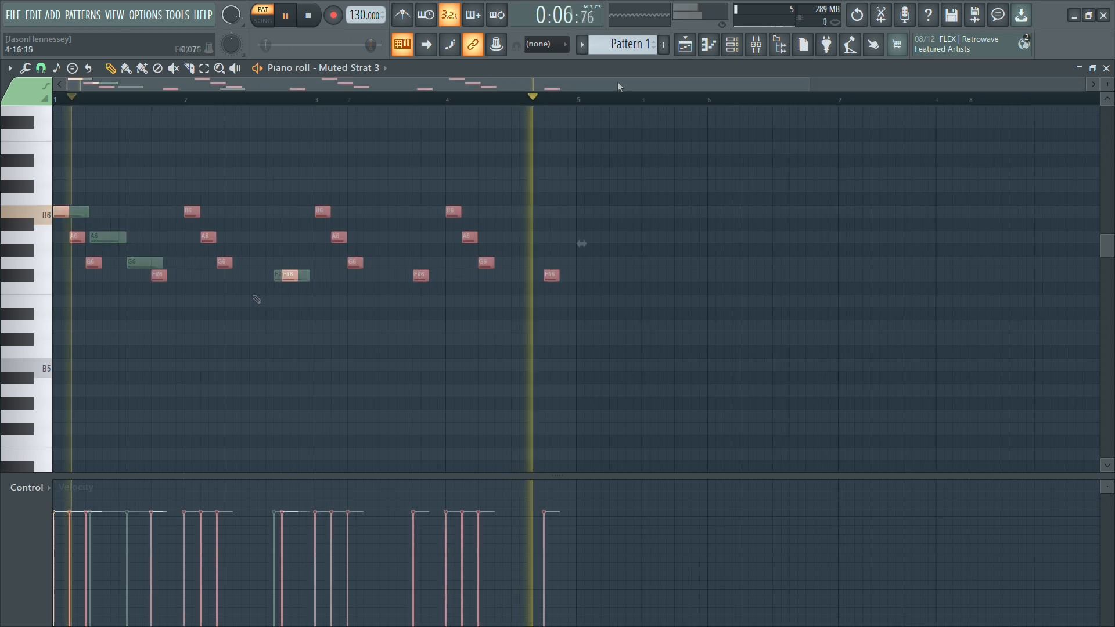
# Duplicate the four-bar melody into bars 5 to 8 and transpose the copy to F#6, E6, D6 and C#6.
pyautogui.moveTo(577, 99); pyautogui.dragTo(144, 115)
pyautogui.hotkey('ctrl', 'b')
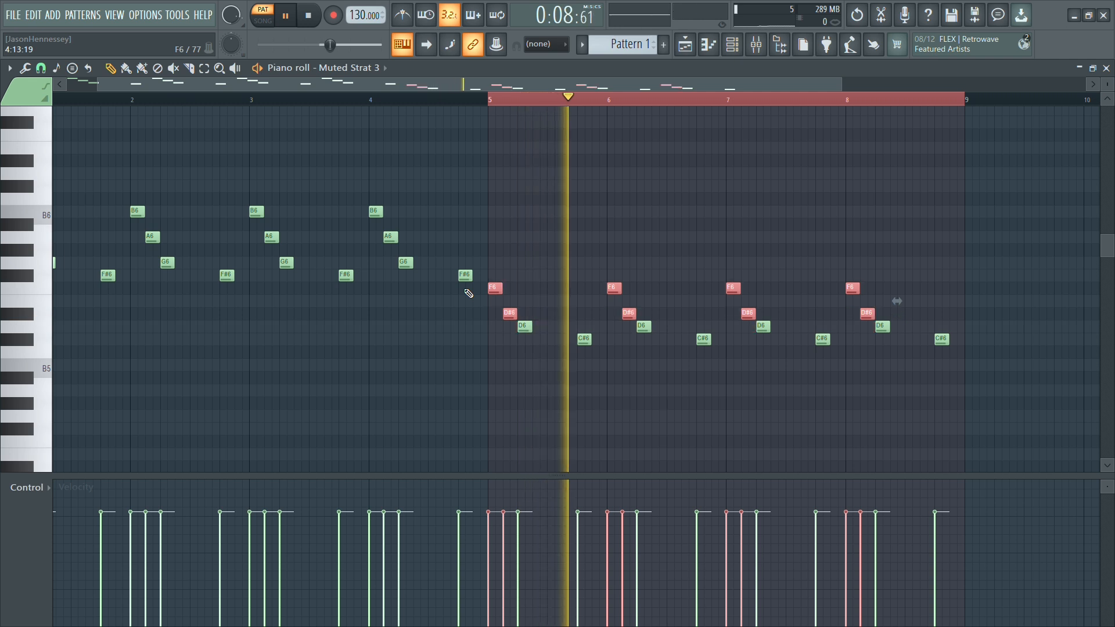
pyautogui.hotkey('shift', 'Up')
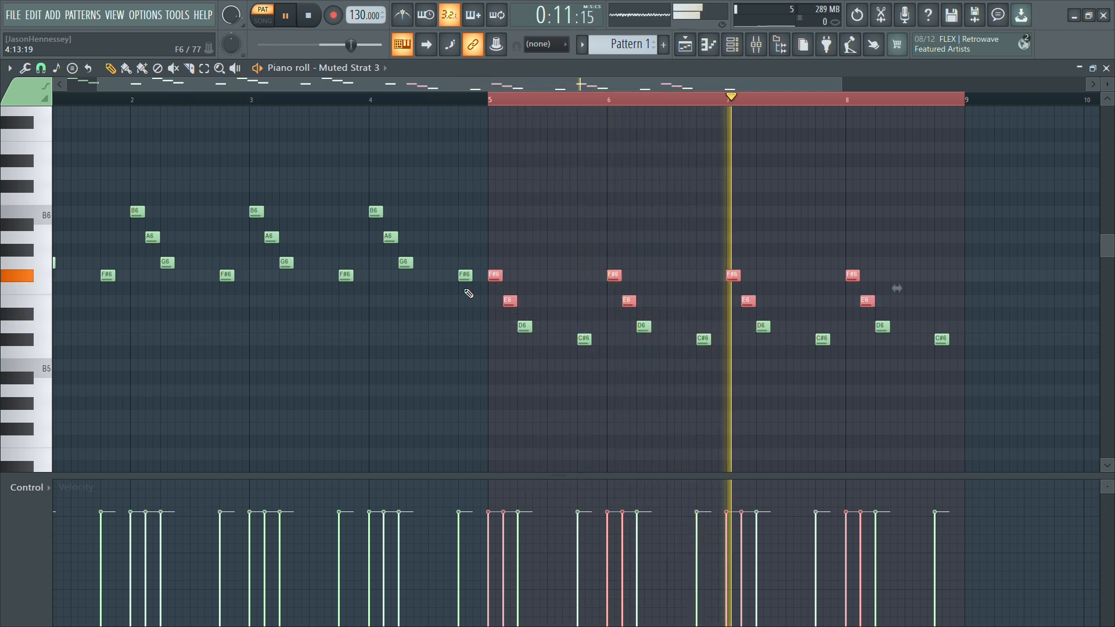
pyautogui.keyDown('ctrl'); pyautogui.click(607, 411); pyautogui.keyUp('ctrl')
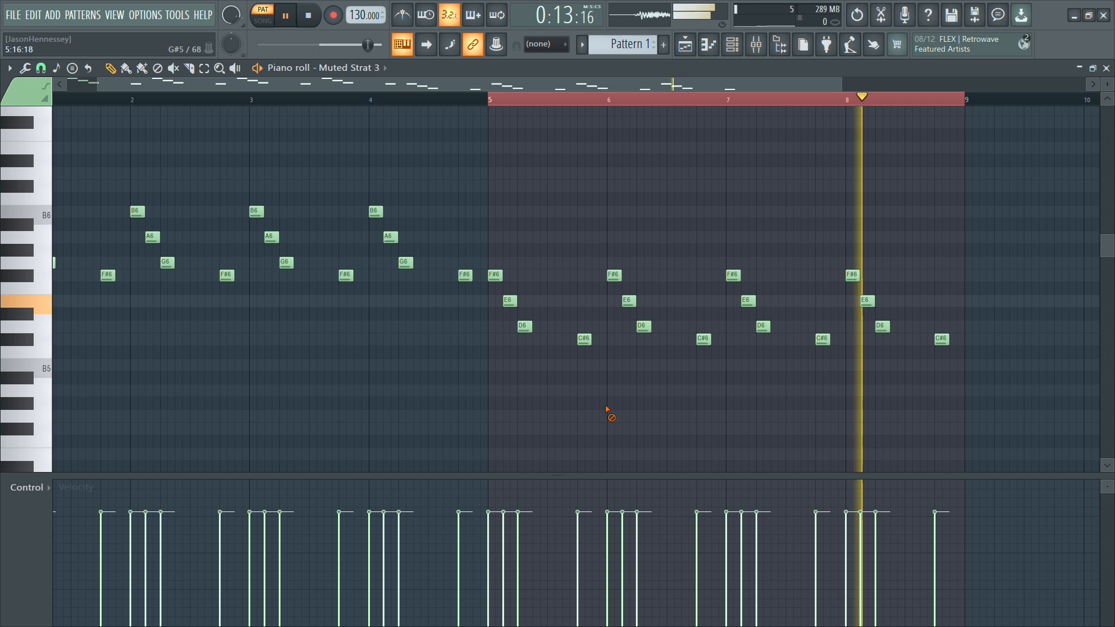
# Add two low notes per bar beneath the melody: B4 in bar 1, D5 in bar 3 and C#5 in the other bars.
pyautogui.scroll(-2, 511, 166)
pyautogui.moveTo(403, 101); pyautogui.dragTo(56, 101)
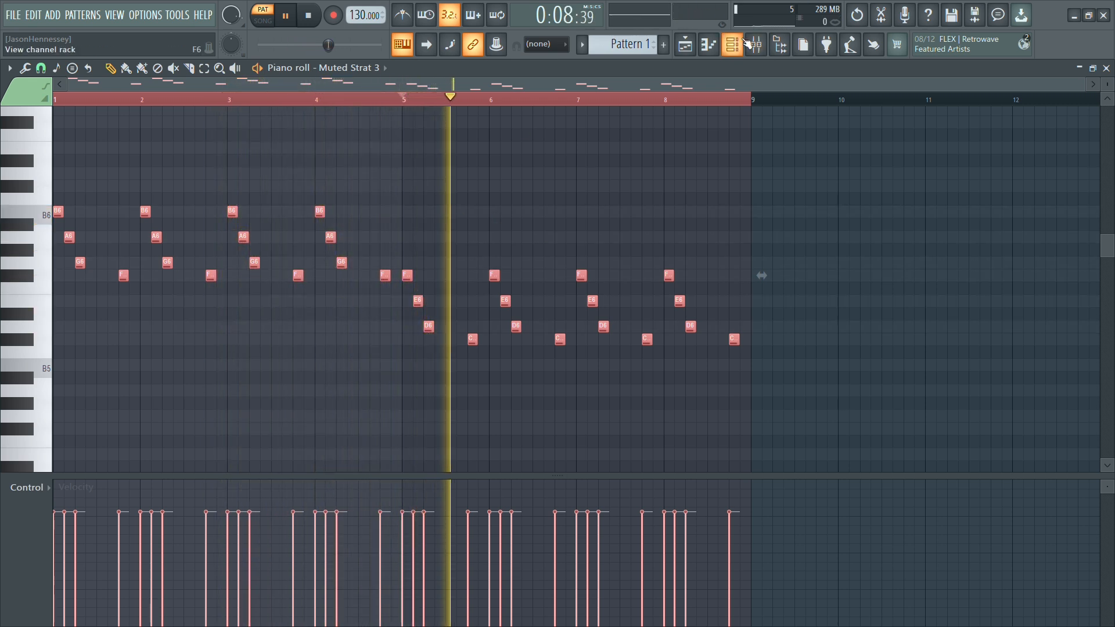
pyautogui.scroll(-3, 235, 208)
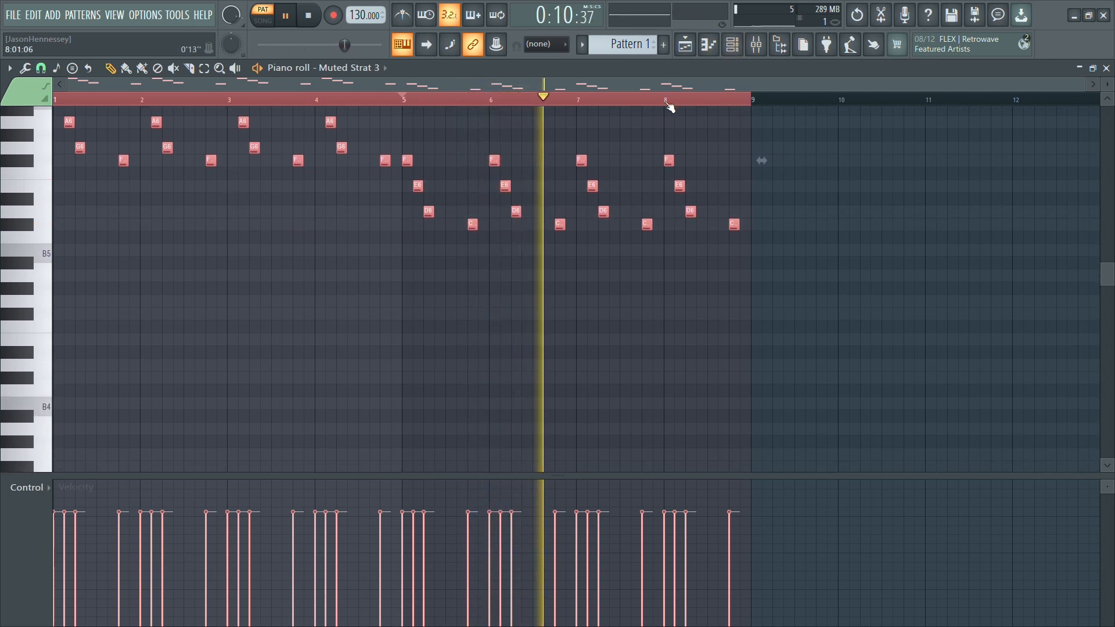
pyautogui.click(735, 48)
pyautogui.click(735, 48)
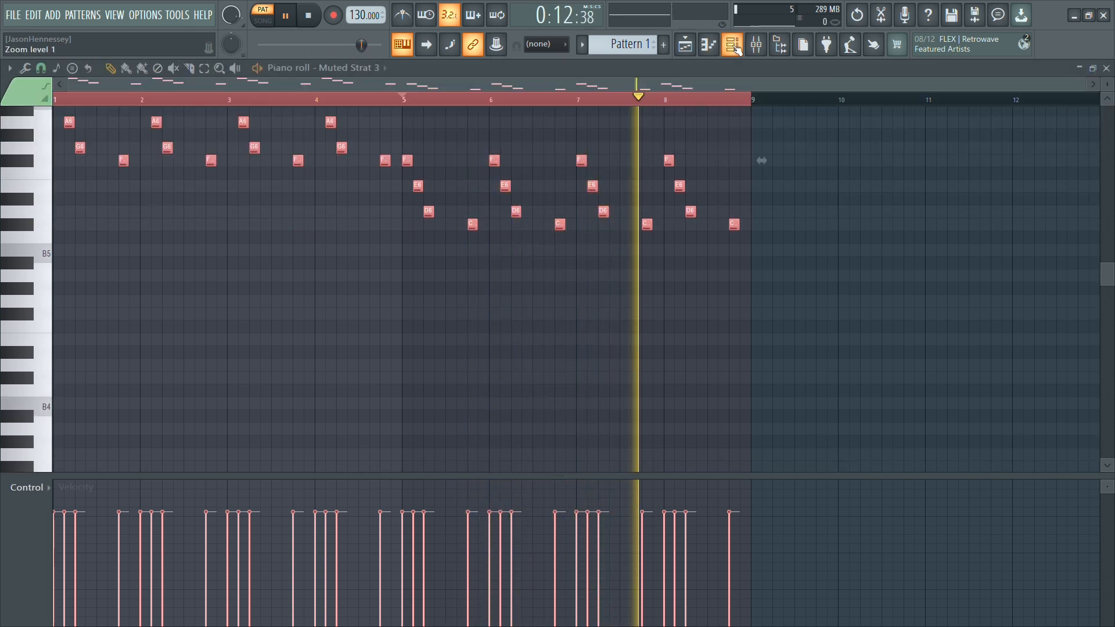
pyautogui.click(59, 403)
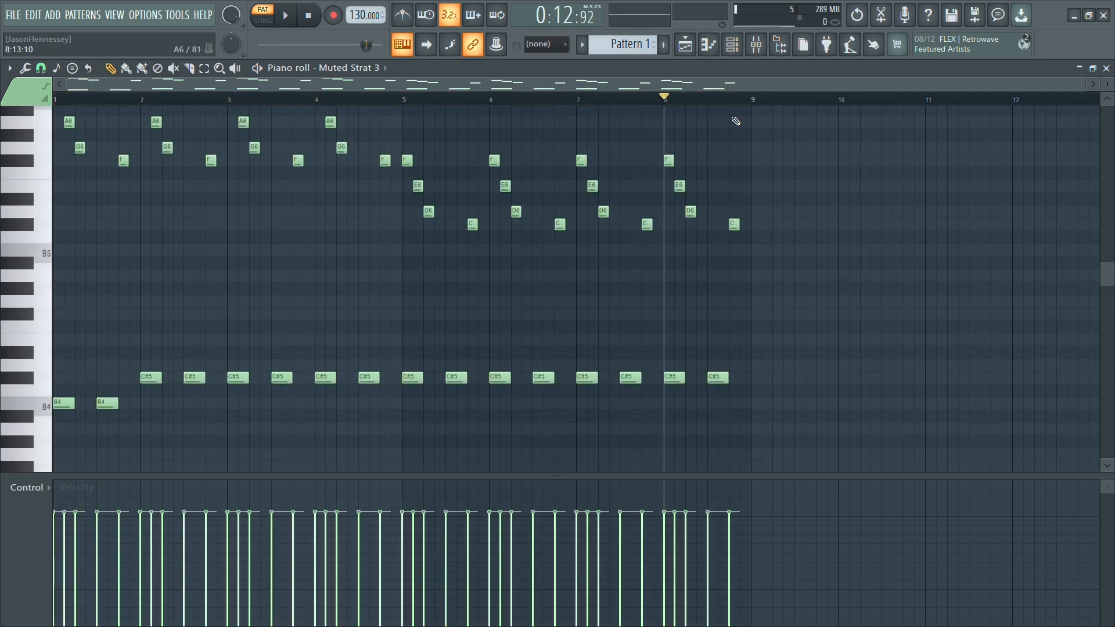
pyautogui.scroll(3, 358, 350)
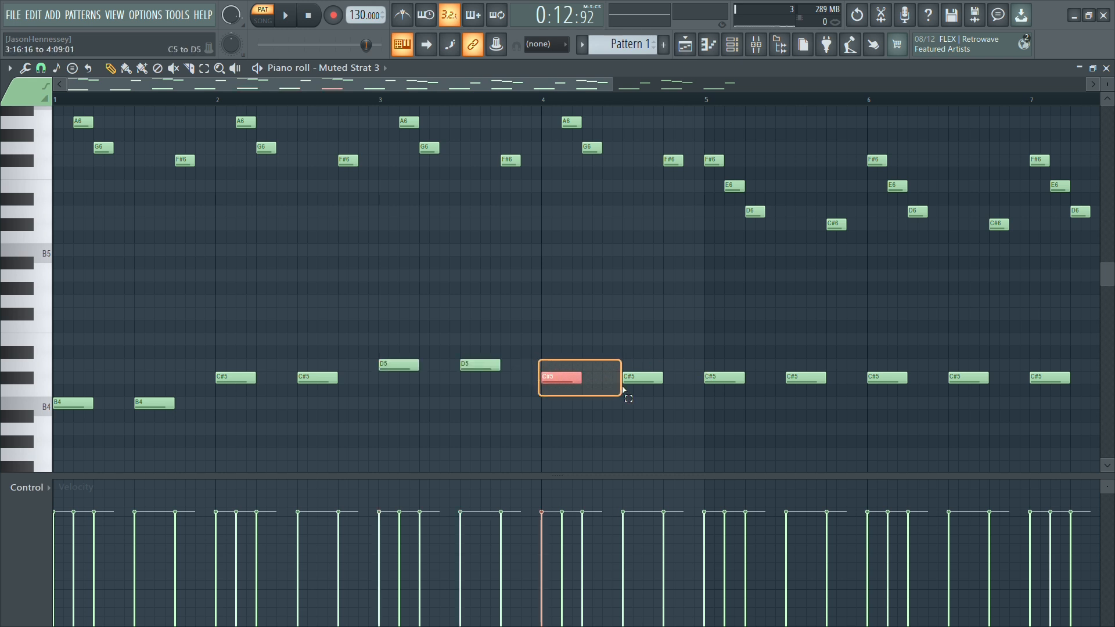
pyautogui.scroll(-3, 690, 383)
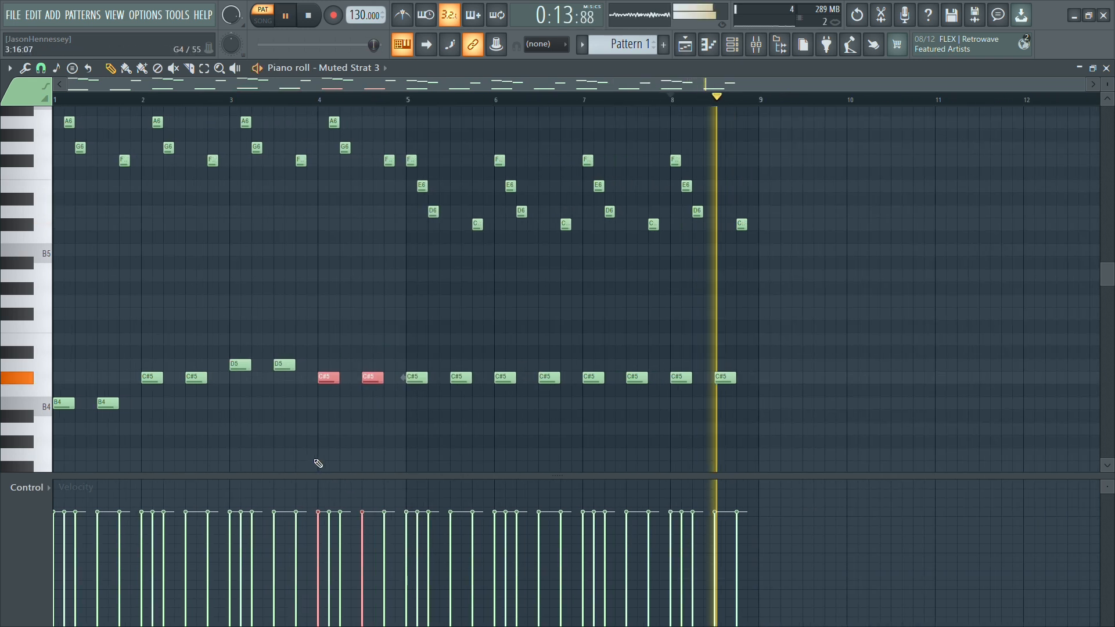
# Replace the low C#5 notes in bars 5 to 8 with a copy of the low notes from bars 1 to 4.
pyautogui.rightClick(414, 378)
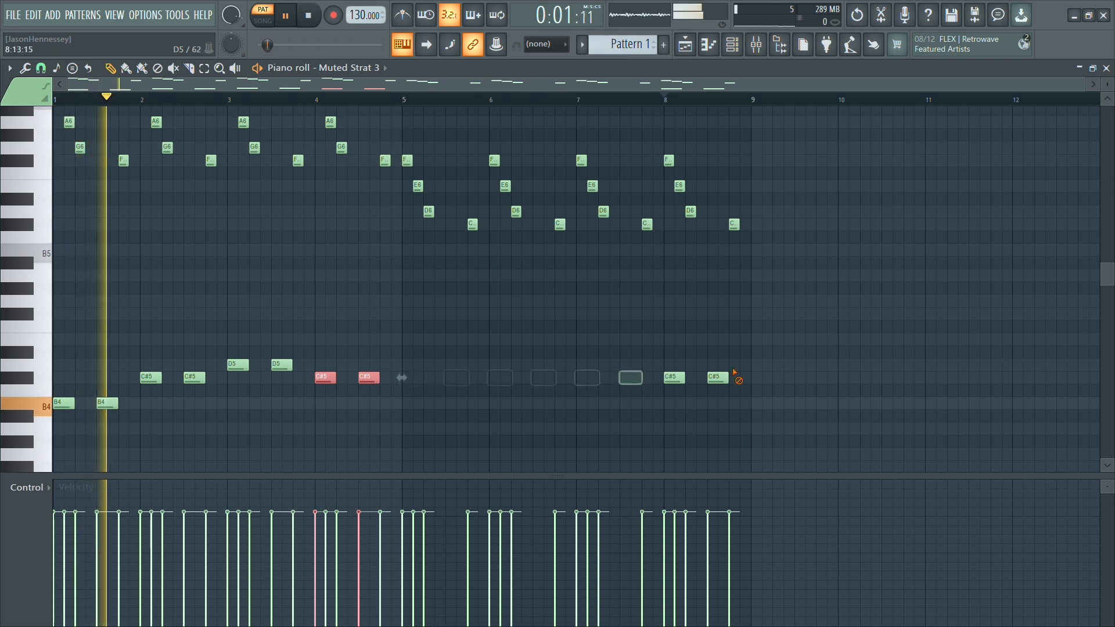
pyautogui.moveTo(404, 101); pyautogui.dragTo(54, 116)
pyautogui.moveTo(403, 323); pyautogui.dragTo(2, 493)
pyautogui.hotkey('ctrl', 'b')
pyautogui.hotkey('ctrl', 'a')
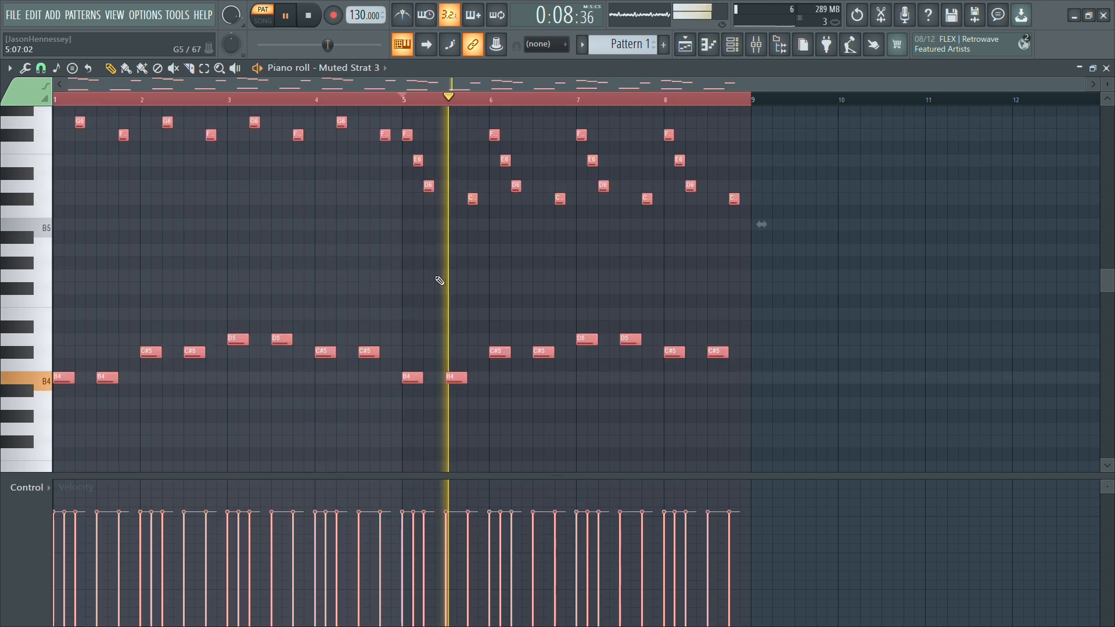
pyautogui.keyDown('ctrl'); pyautogui.click(467, 265); pyautogui.keyUp('ctrl')
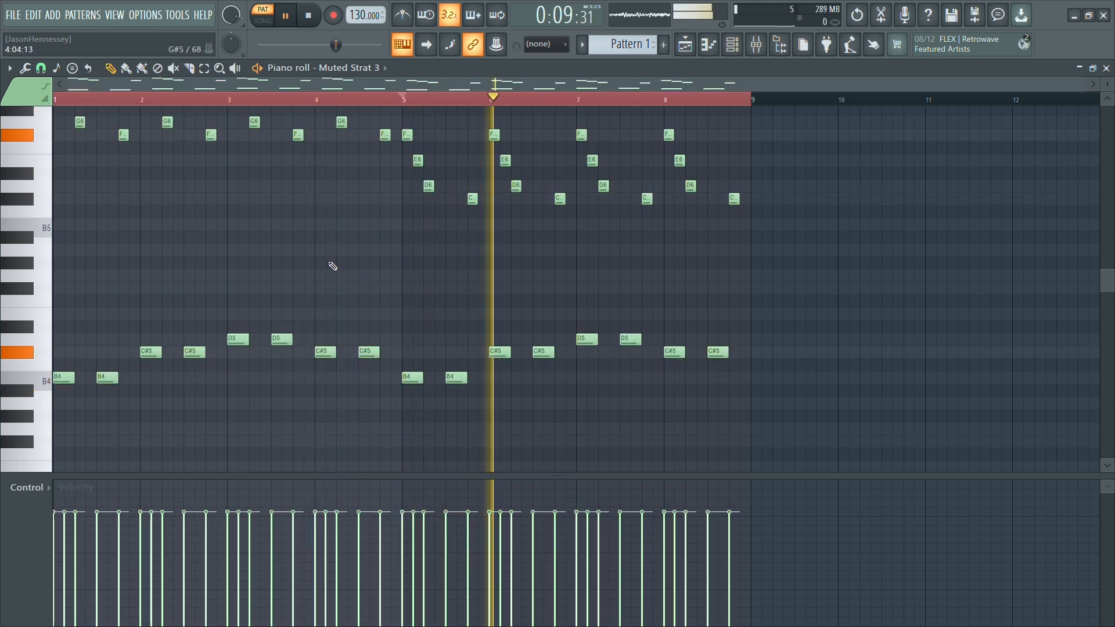
# Place Pattern 1 at bar 1 on Track 1 of the playlist.
pyautogui.click(692, 48)
pyautogui.click(261, 127)
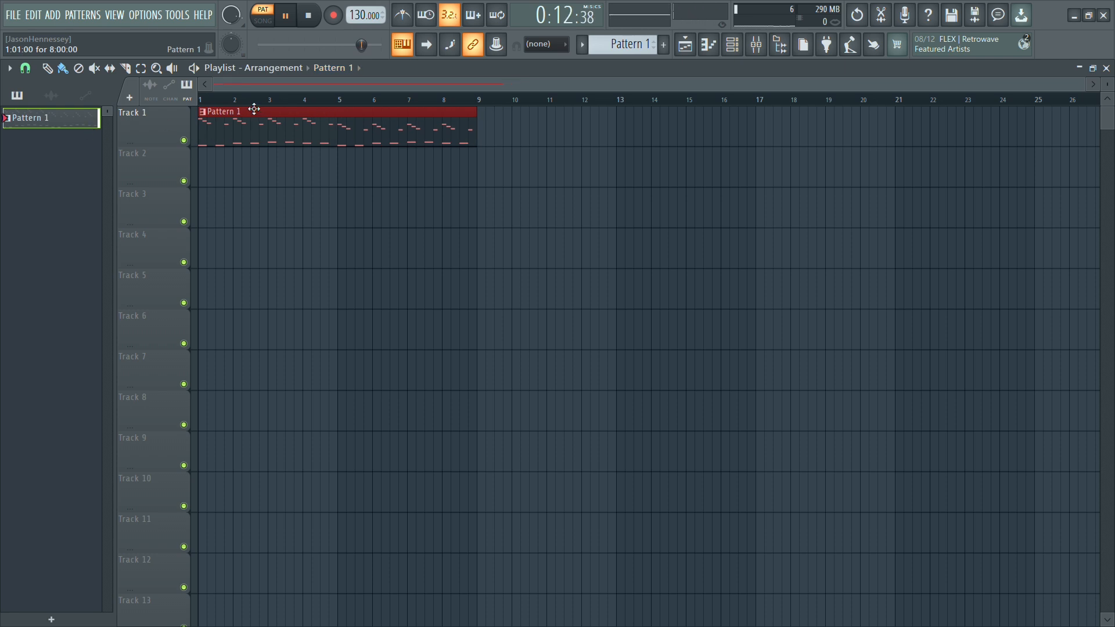
pyautogui.doubleClick(304, 126)
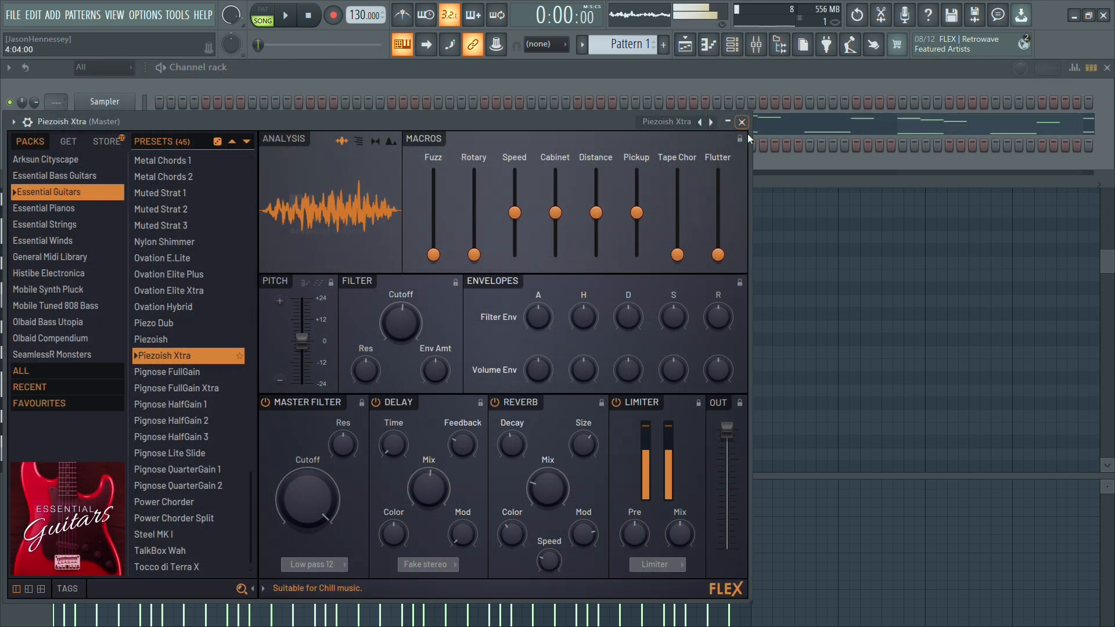
# Finish loading the Piezoish Xtra preset on a new FLEX channel and open that channel's piano roll.
pyautogui.click(742, 122)
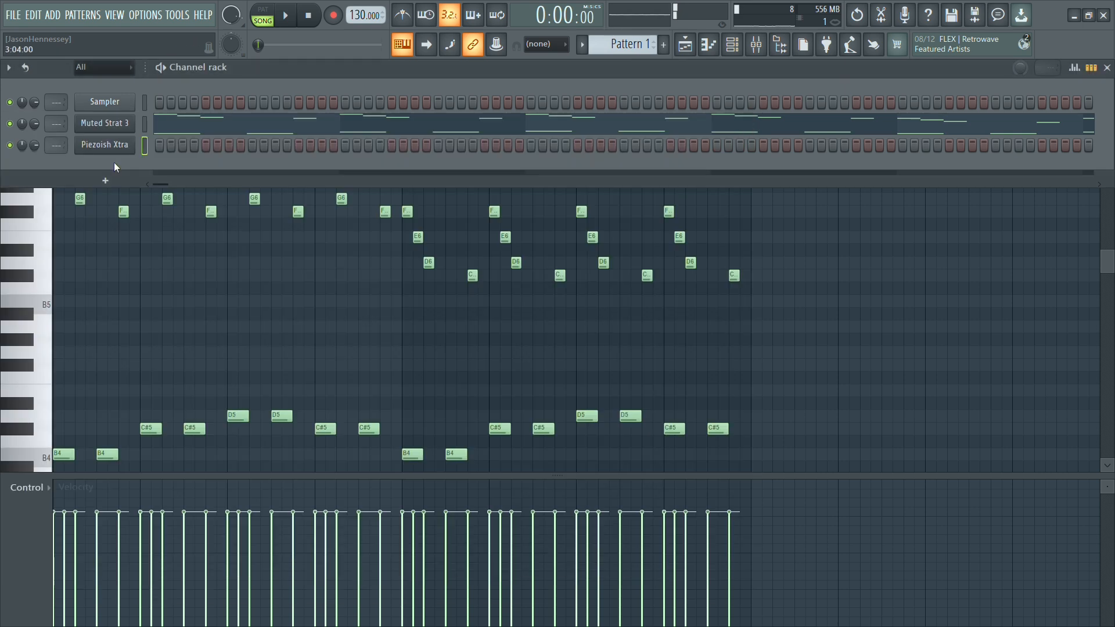
pyautogui.rightClick(127, 150)
pyautogui.click(197, 141)
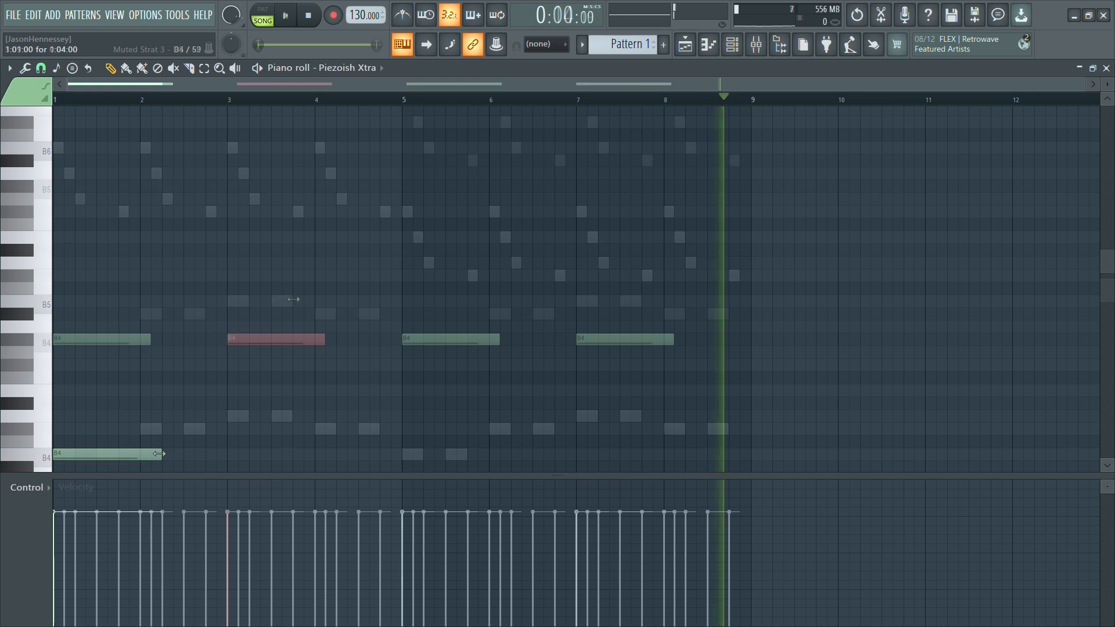
# Layer harmony notes above the long B4 notes: F#5 in bars 1 and 5, D5 in bars 3 and 7.
pyautogui.moveTo(724, 309); pyautogui.dragTo(8, 366)
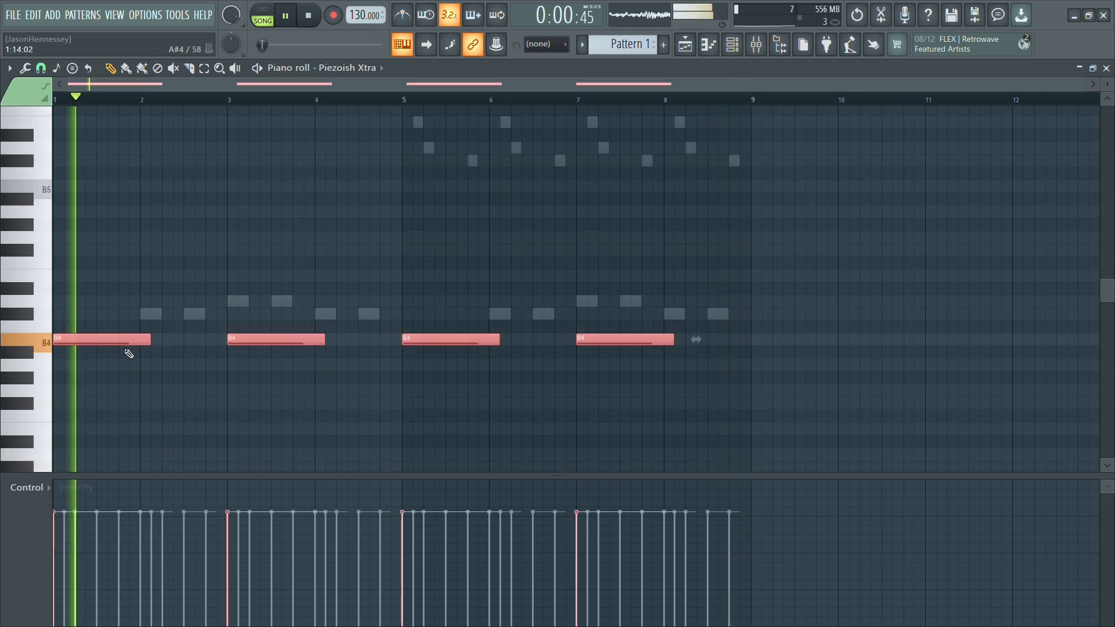
pyautogui.moveTo(119, 339); pyautogui.dragTo(112, 308)
pyautogui.keyDown('ctrl'); pyautogui.keyDown('shift'); pyautogui.click(456, 301); pyautogui.keyUp('shift'); pyautogui.keyUp('ctrl')
pyautogui.press('space')
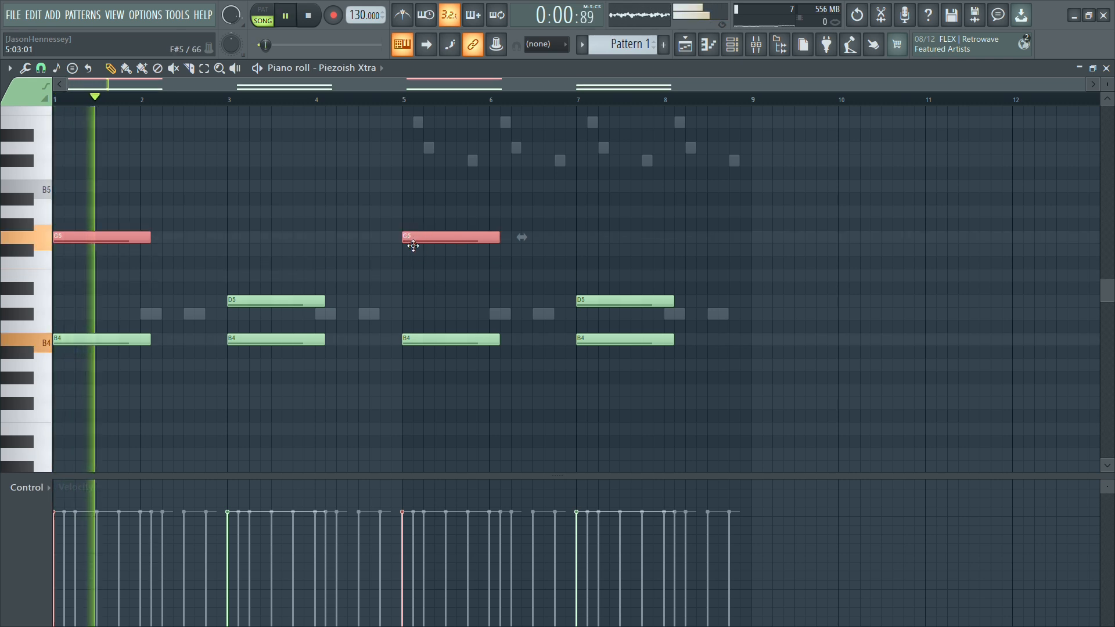
pyautogui.press('space')
pyautogui.moveTo(415, 243); pyautogui.dragTo(412, 248)
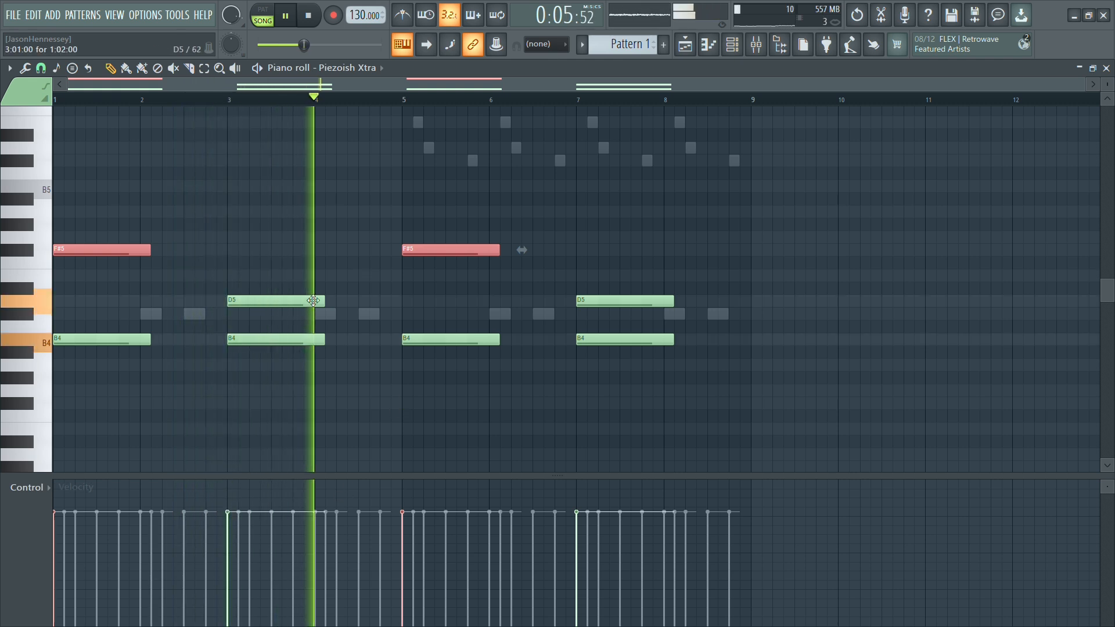
# Add long B5 notes above the chords in bars 1, 3, 5 and 7, matching the chord length.
pyautogui.scroll(5, 224, 336)
pyautogui.scroll(-4, 453, 325)
pyautogui.scroll(-2, 407, 377)
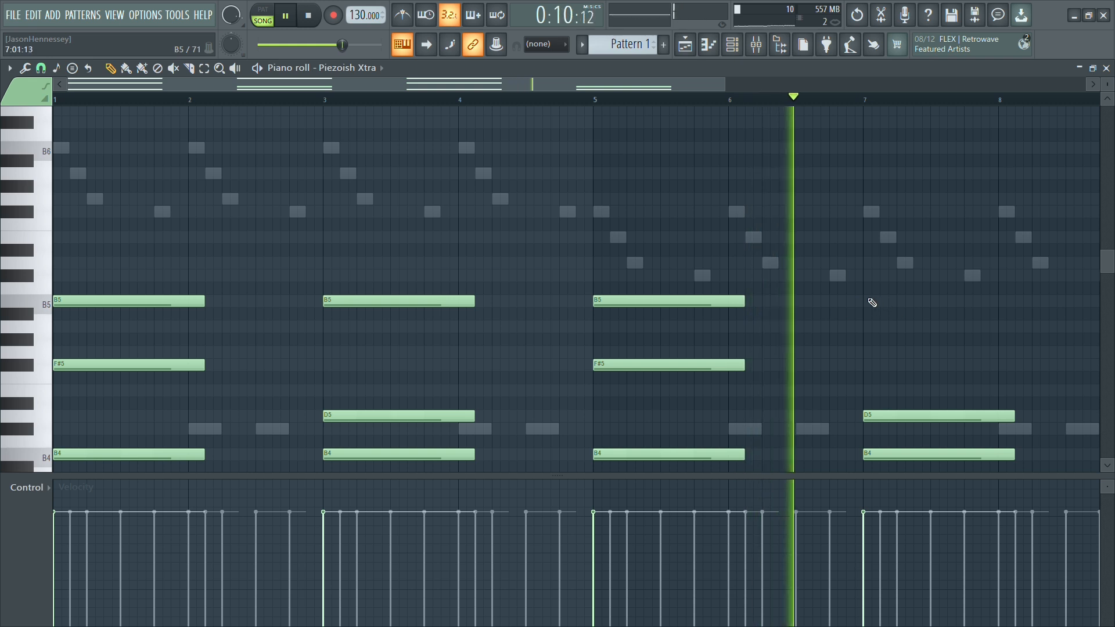
pyautogui.moveTo(975, 285); pyautogui.dragTo(139, 307)
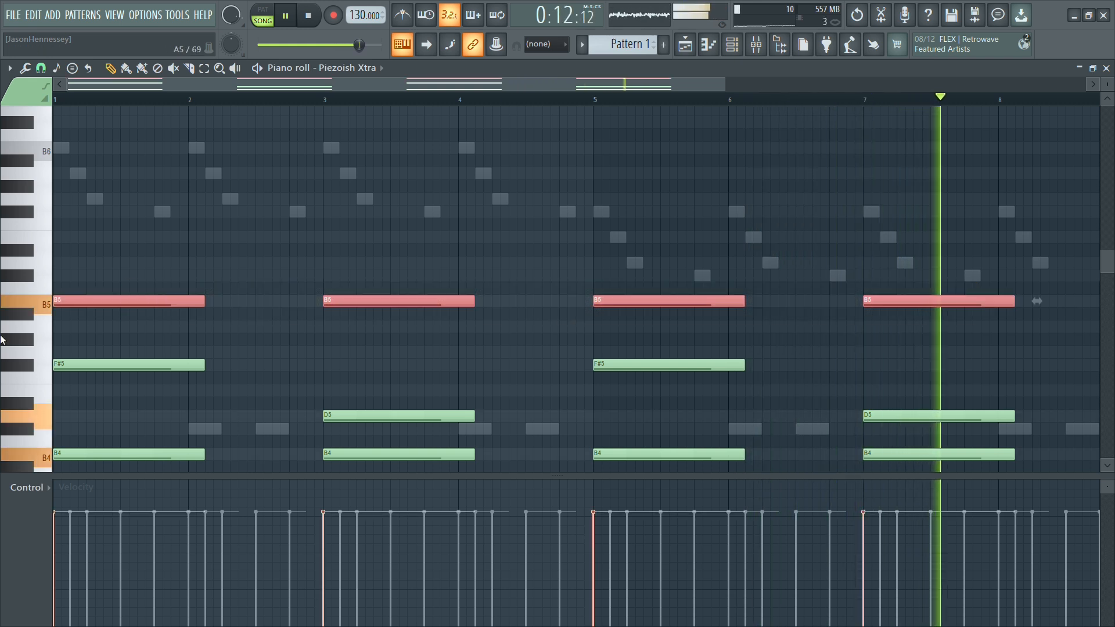
# Shift all four B5 notes later to start on step 7 of their bars and play the result.
pyautogui.scroll(5, 82, 305)
pyautogui.press('space')
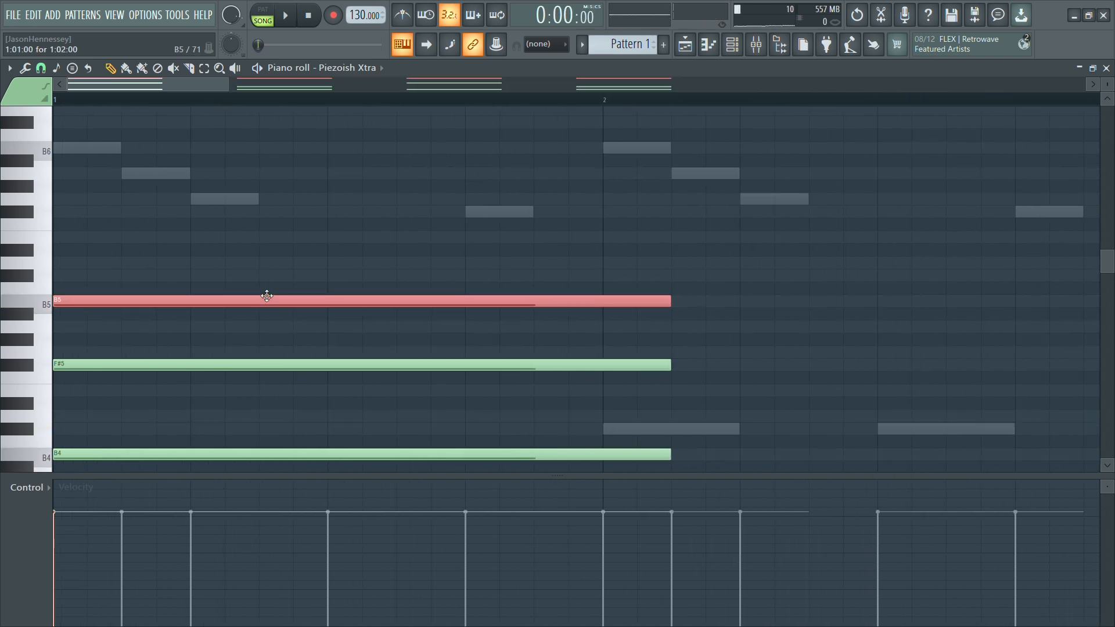
pyautogui.scroll(-2, 888, 198)
pyautogui.scroll(5, 72, 299)
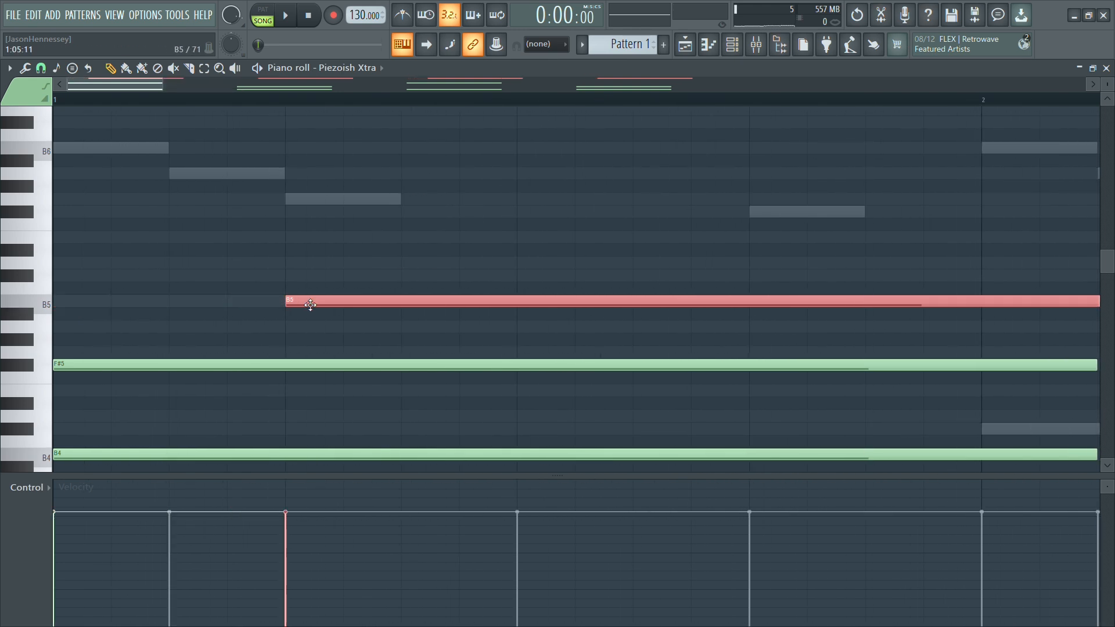
pyautogui.scroll(-3, 407, 297)
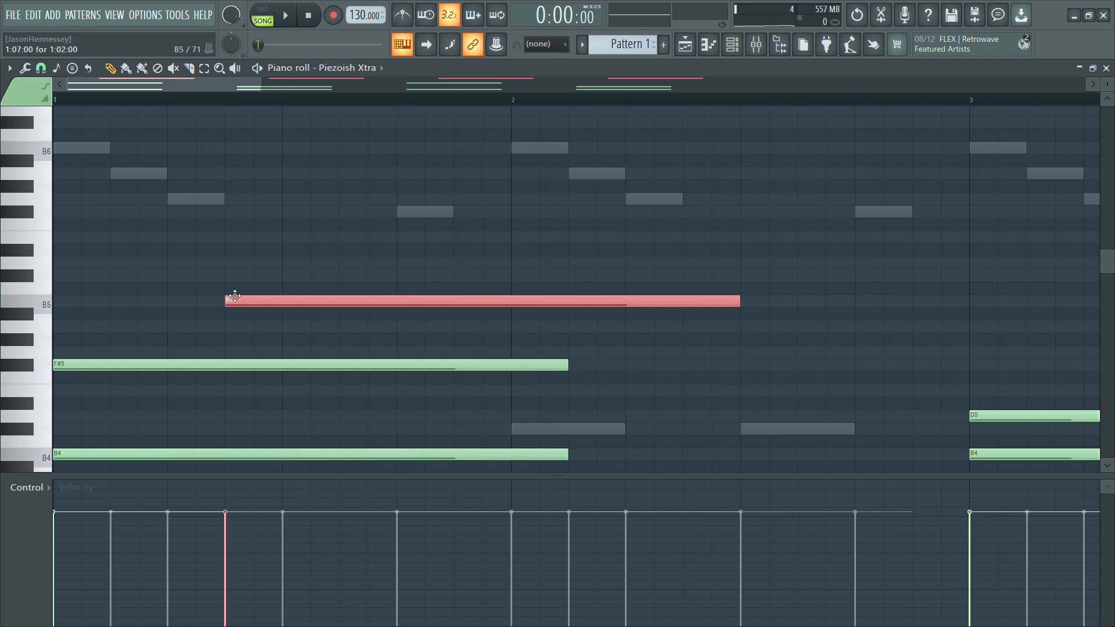
pyautogui.scroll(2, 310, 285)
pyautogui.scroll(-5, 191, 348)
pyautogui.press('space')
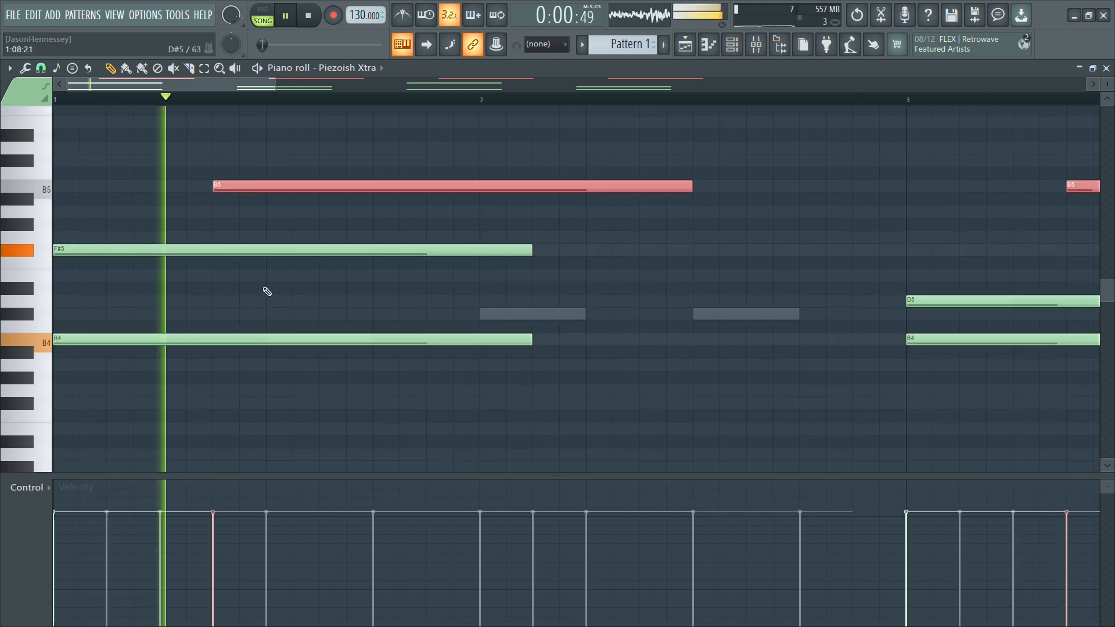
# Shorten the four B5 notes to end at the start of the following bar.
pyautogui.scroll(-3, 155, 296)
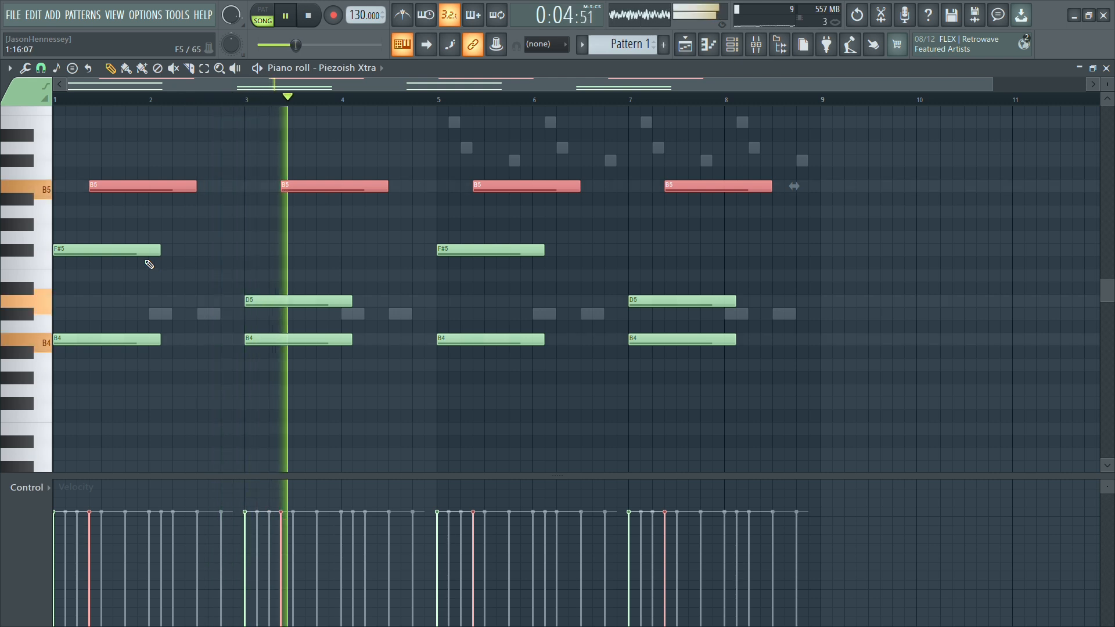
pyautogui.scroll(5, 309, 242)
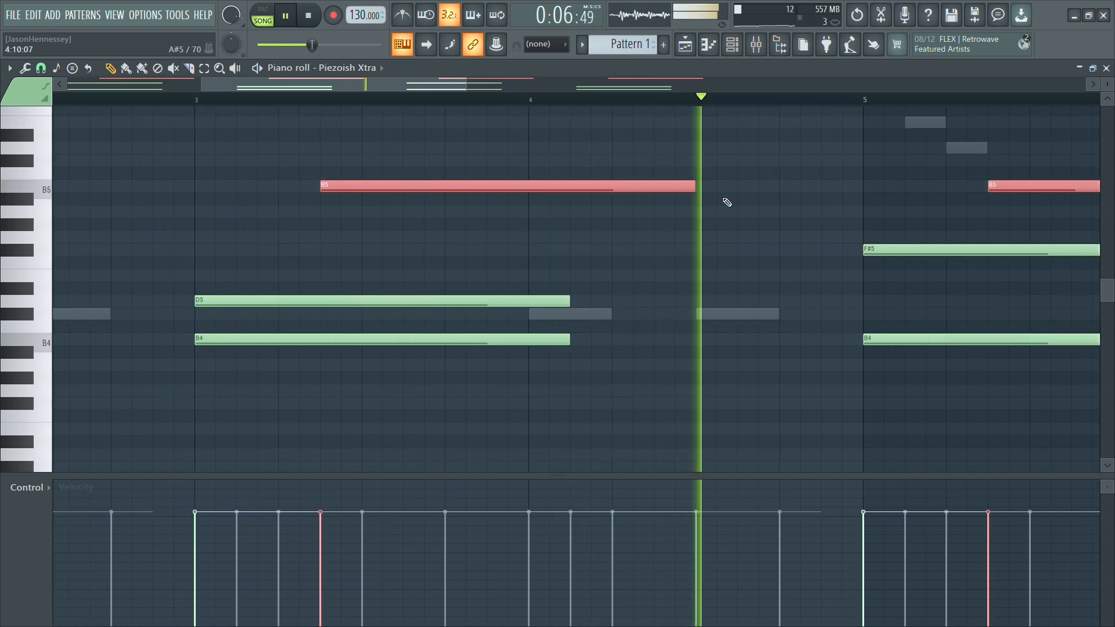
pyautogui.moveTo(693, 188); pyautogui.dragTo(527, 197)
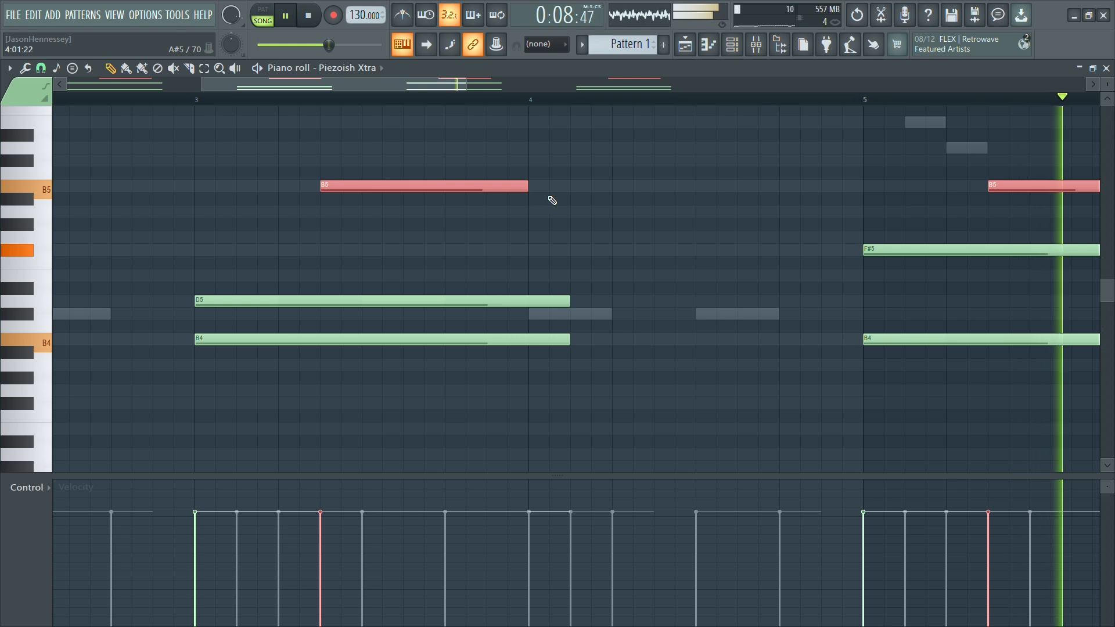
# Copy the B5 notes as A5 into bars 2, 4, 6 and 8, starting on step 7 of each bar.
pyautogui.scroll(-4, 398, 200)
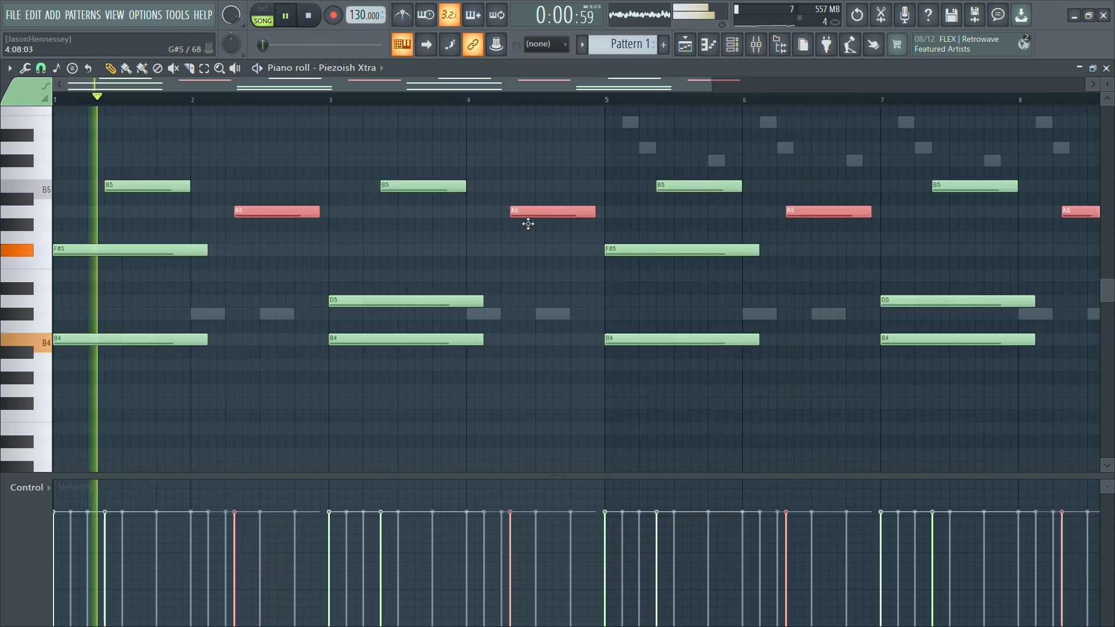
pyautogui.moveTo(528, 224); pyautogui.dragTo(536, 223)
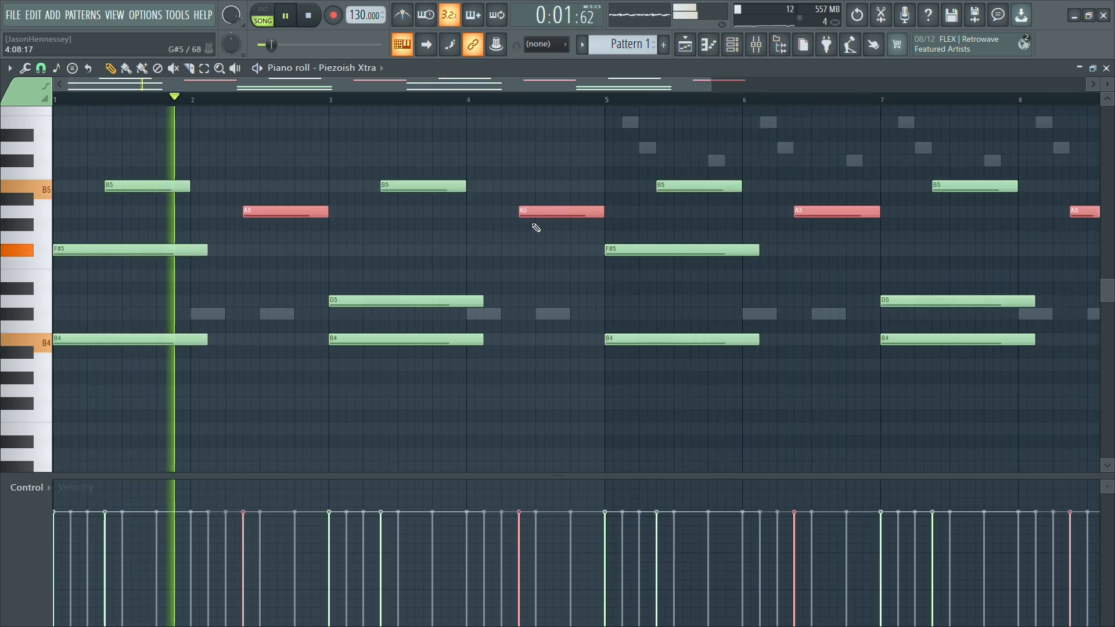
pyautogui.scroll(3, 200, 242)
pyautogui.scroll(2, 298, 244)
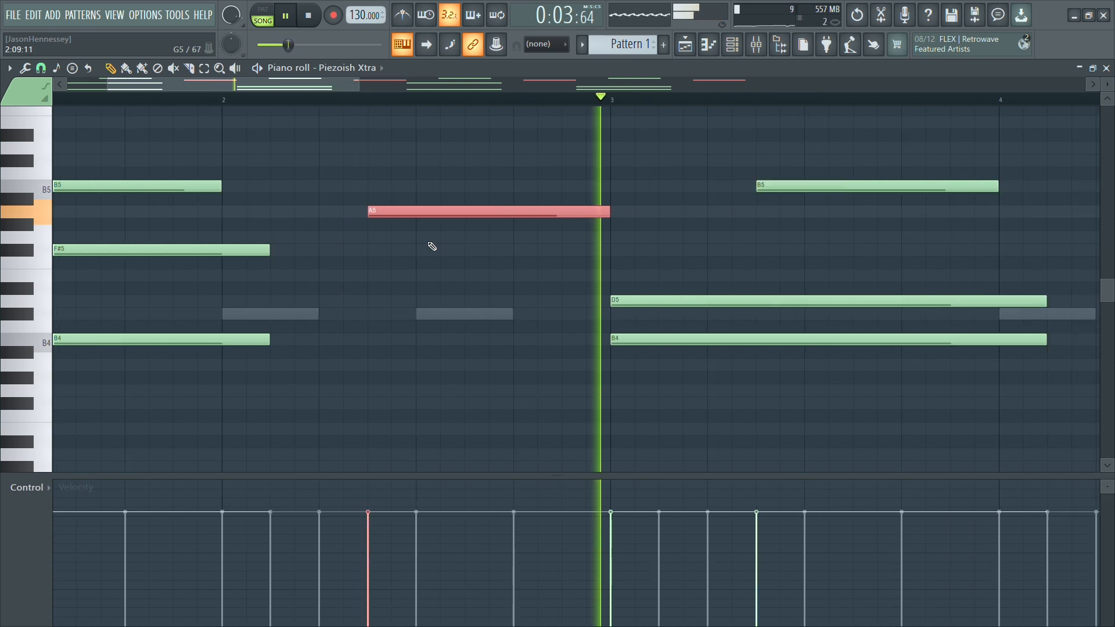
# Lower the A5 note in bar 6 to F#5 and the A5 note in bar 8 to D5.
pyautogui.scroll(-5, 432, 247)
pyautogui.keyDown('ctrl'); pyautogui.click(368, 238); pyautogui.keyUp('ctrl')
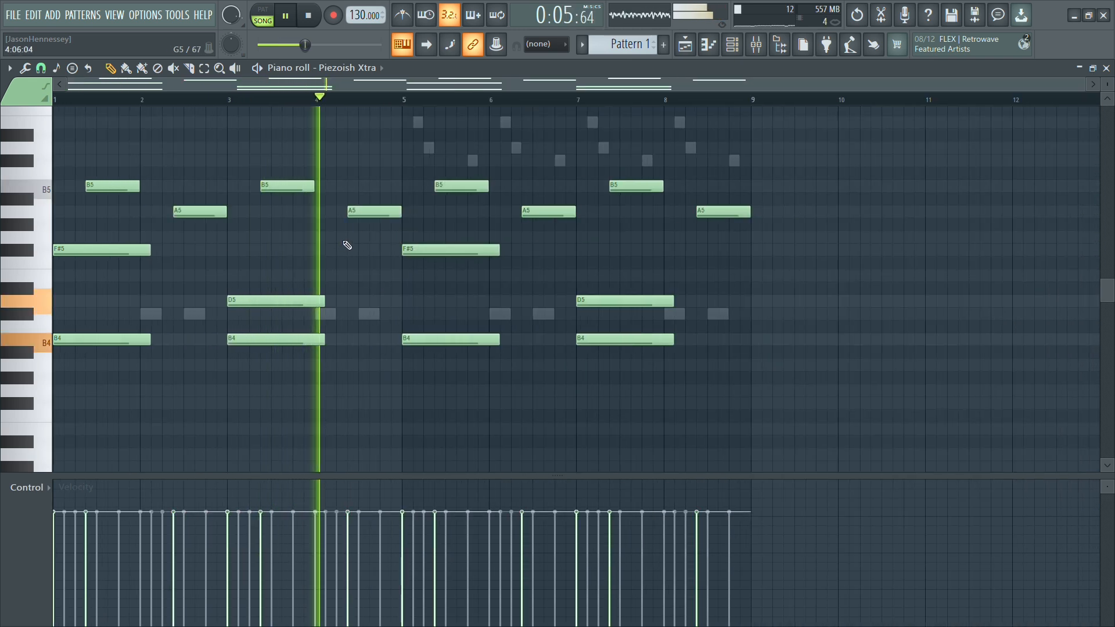
pyautogui.keyDown('ctrl'); pyautogui.click(555, 213); pyautogui.keyUp('ctrl')
pyautogui.keyDown('ctrl'); pyautogui.click(720, 212); pyautogui.keyUp('ctrl')
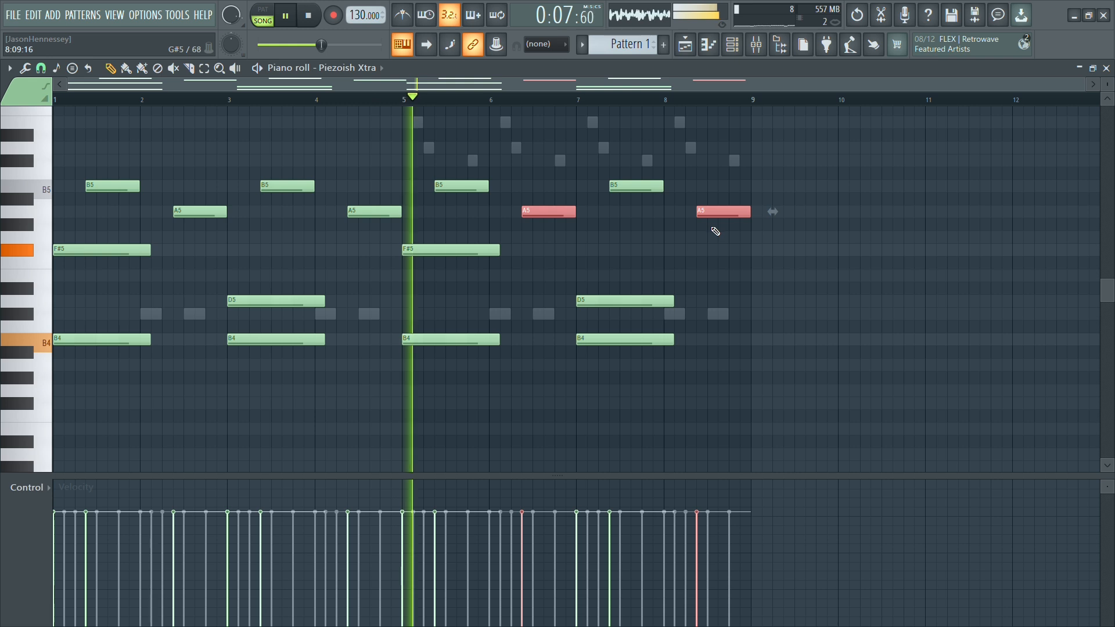
pyautogui.moveTo(712, 216); pyautogui.dragTo(716, 250)
pyautogui.keyDown('ctrl'); pyautogui.click(715, 257); pyautogui.keyUp('ctrl')
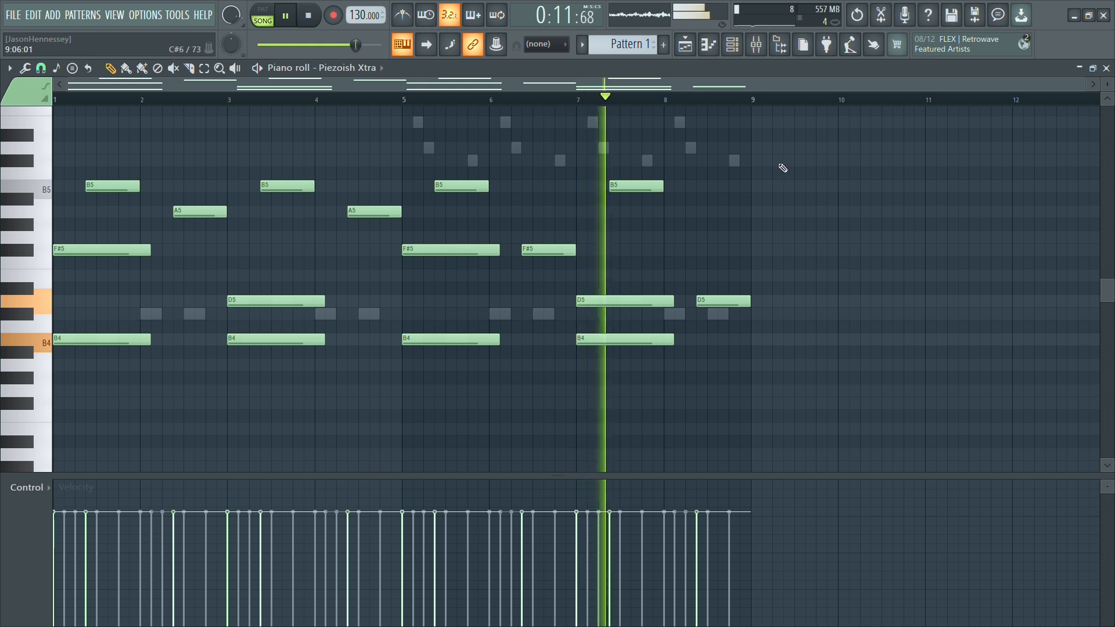
# Open the All Strings Staccato piano roll and place a B5 and F#5 chord at the start of bar 1, then play it.
pyautogui.click(731, 49)
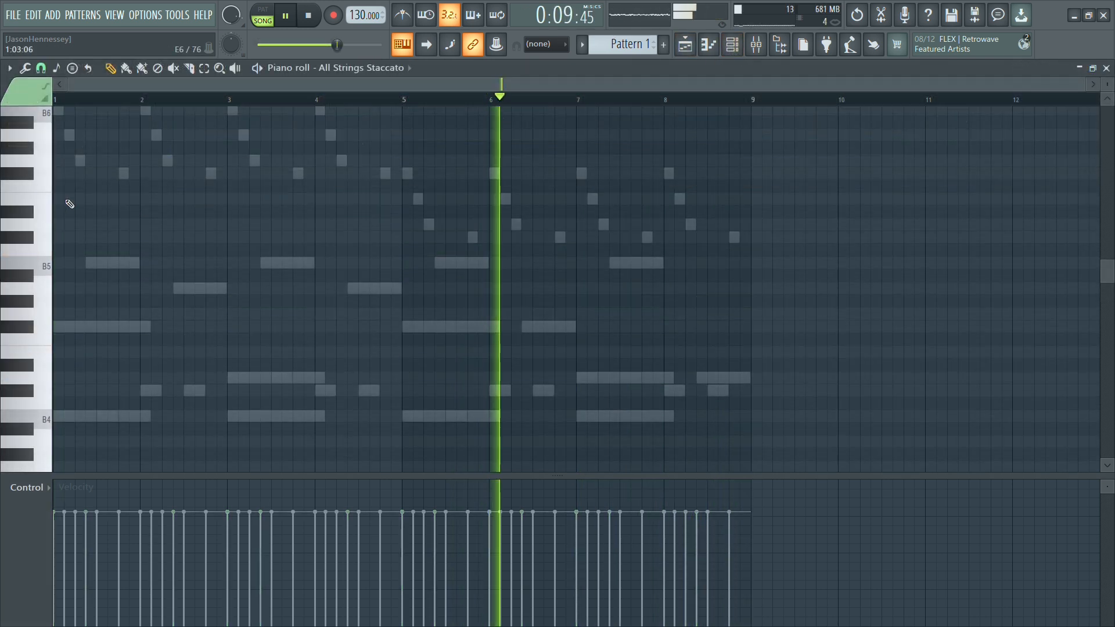
pyautogui.click(69, 199)
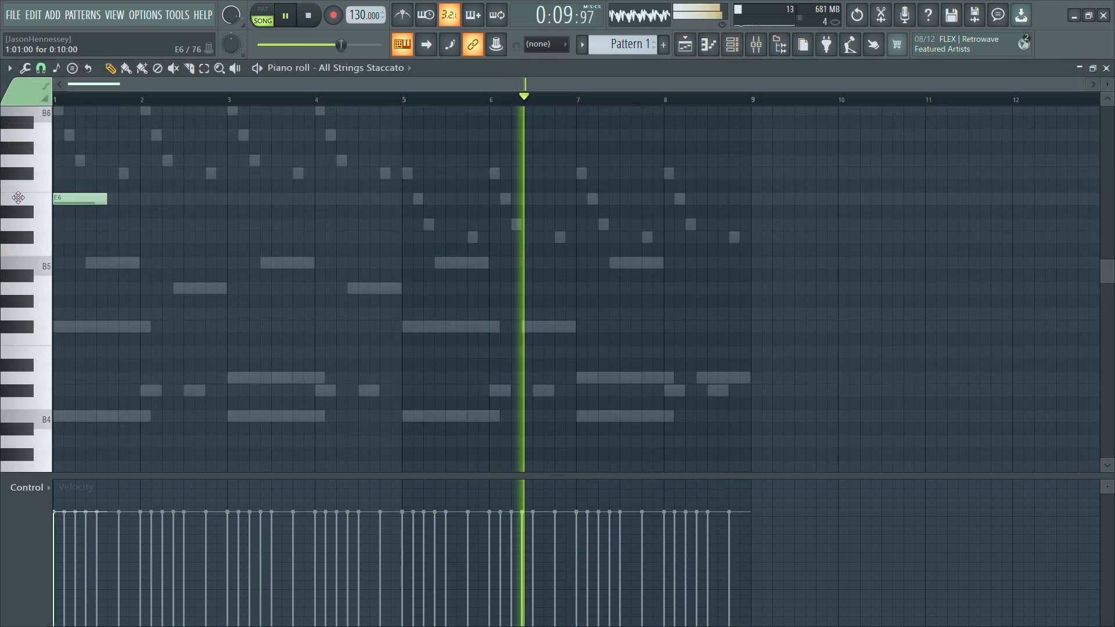
pyautogui.click(70, 262)
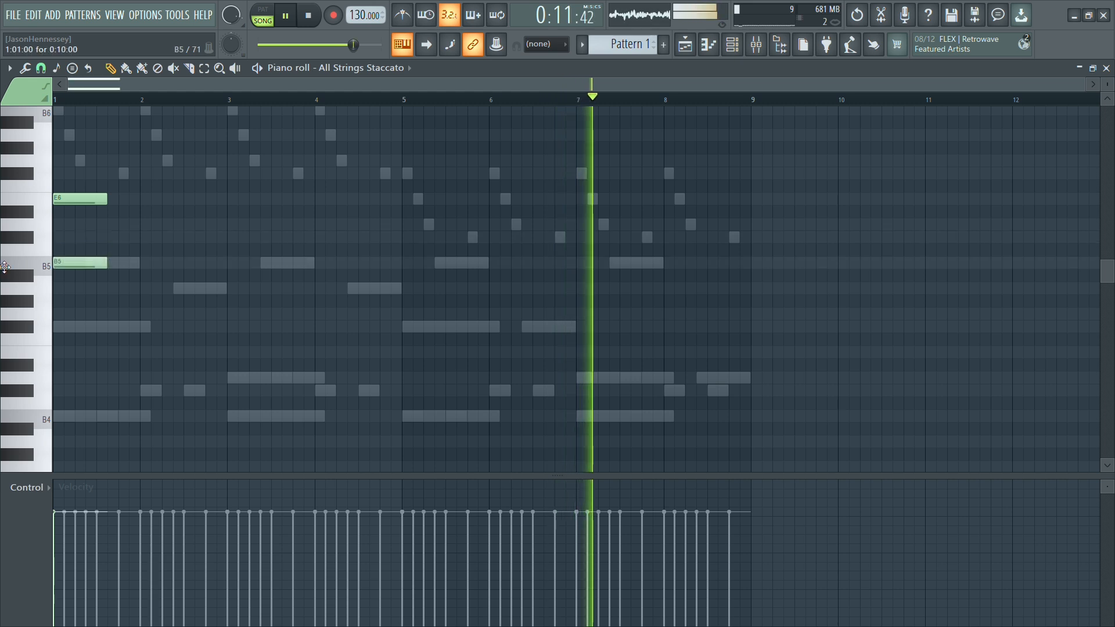
pyautogui.click(61, 326)
pyautogui.moveTo(78, 201); pyautogui.dragTo(36, 314)
pyautogui.rightClick(85, 313)
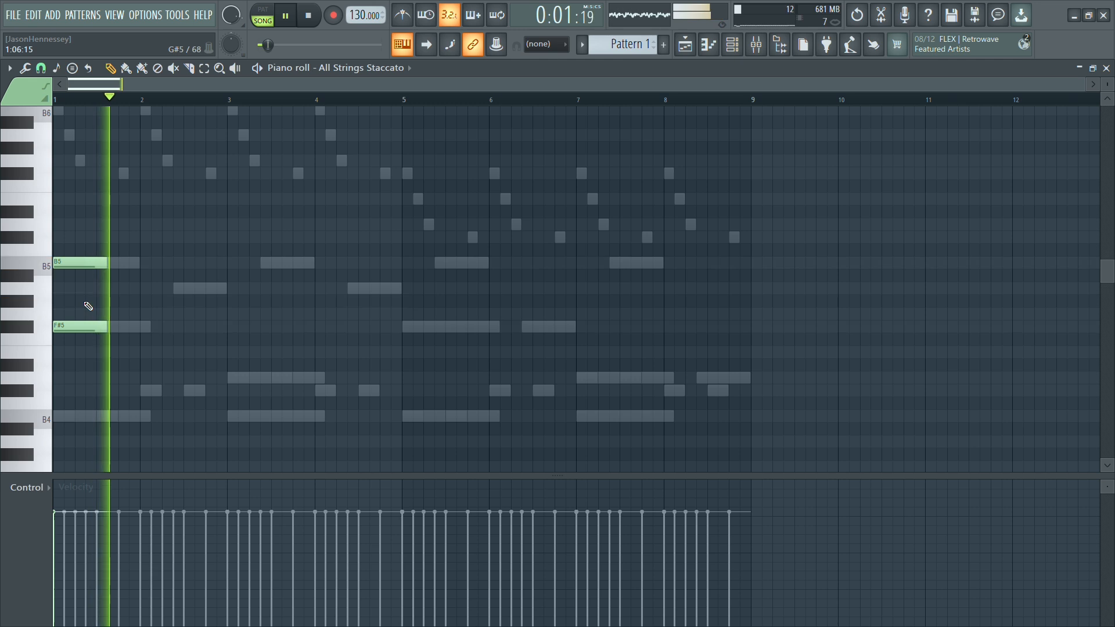
pyautogui.press('space')
pyautogui.press('space')
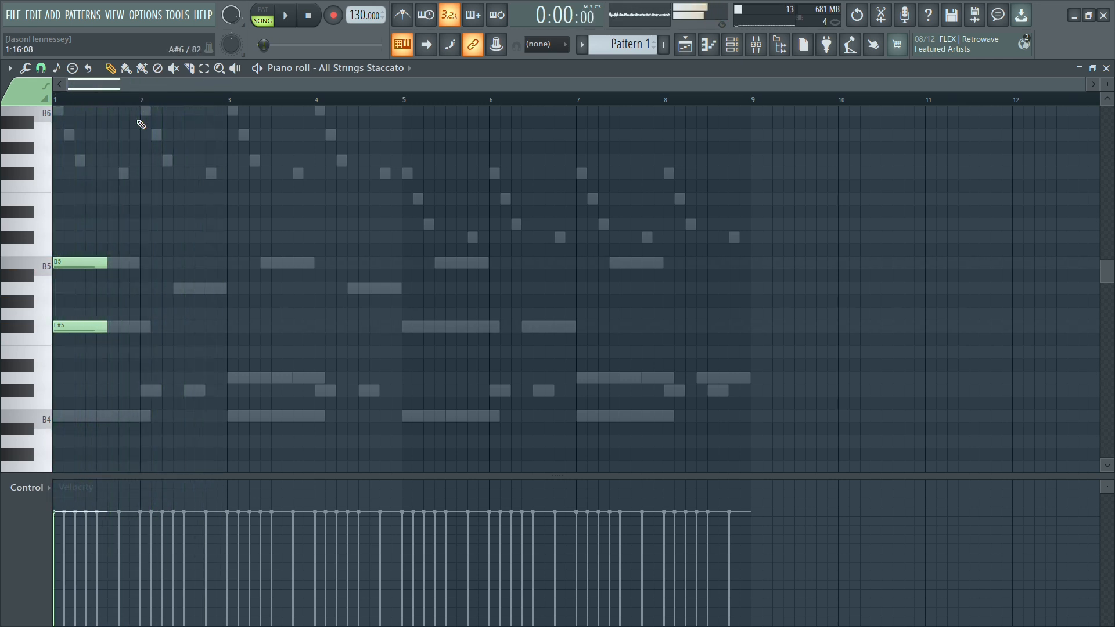
# Raise the string chord an octave to B6 and F#6 and fill bar 1 with two eight-step repeats of it.
pyautogui.hotkey('ctrl', 'Up')
pyautogui.press('space')
pyautogui.moveTo(71, 236); pyautogui.dragTo(168, 237)
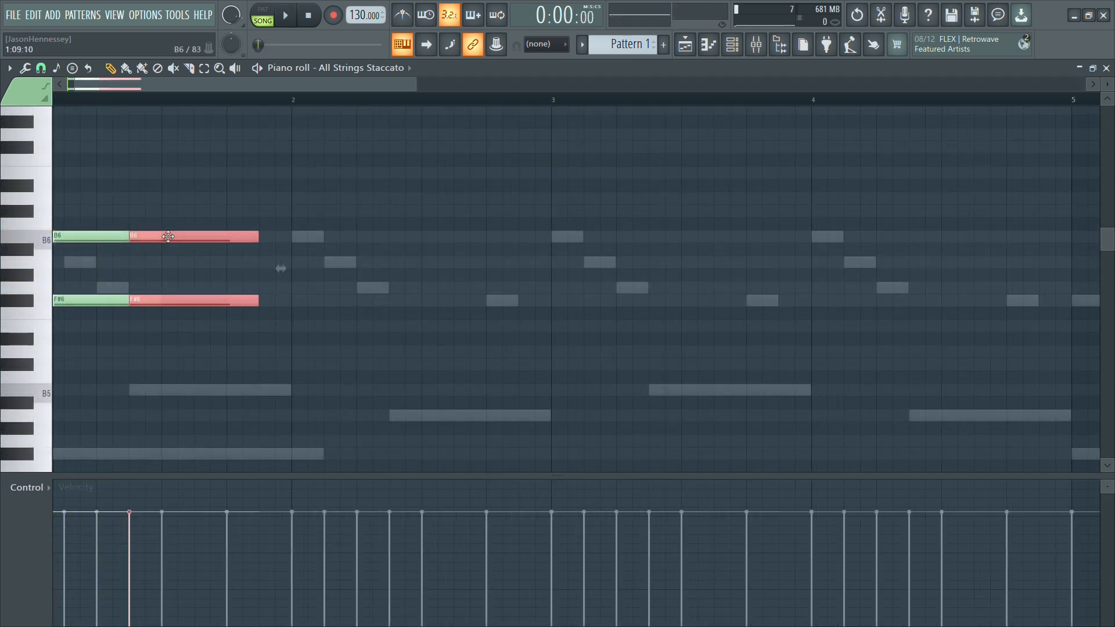
pyautogui.scroll(-4, 199, 284)
pyautogui.scroll(3, 168, 290)
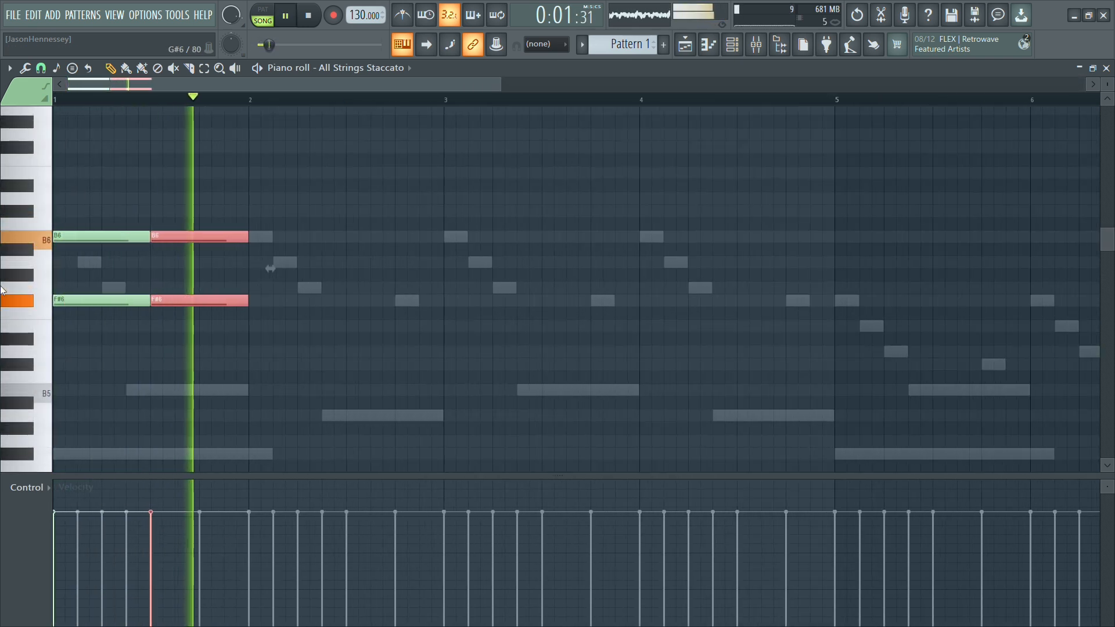
pyautogui.scroll(1, 44, 290)
pyautogui.scroll(2, 53, 285)
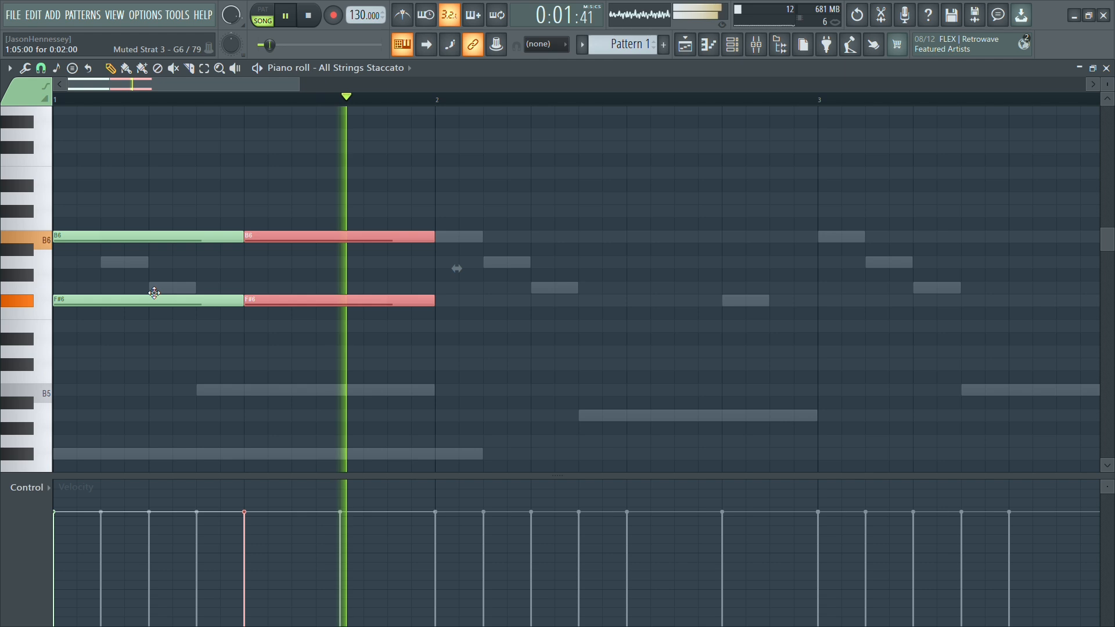
pyautogui.scroll(-3, 175, 285)
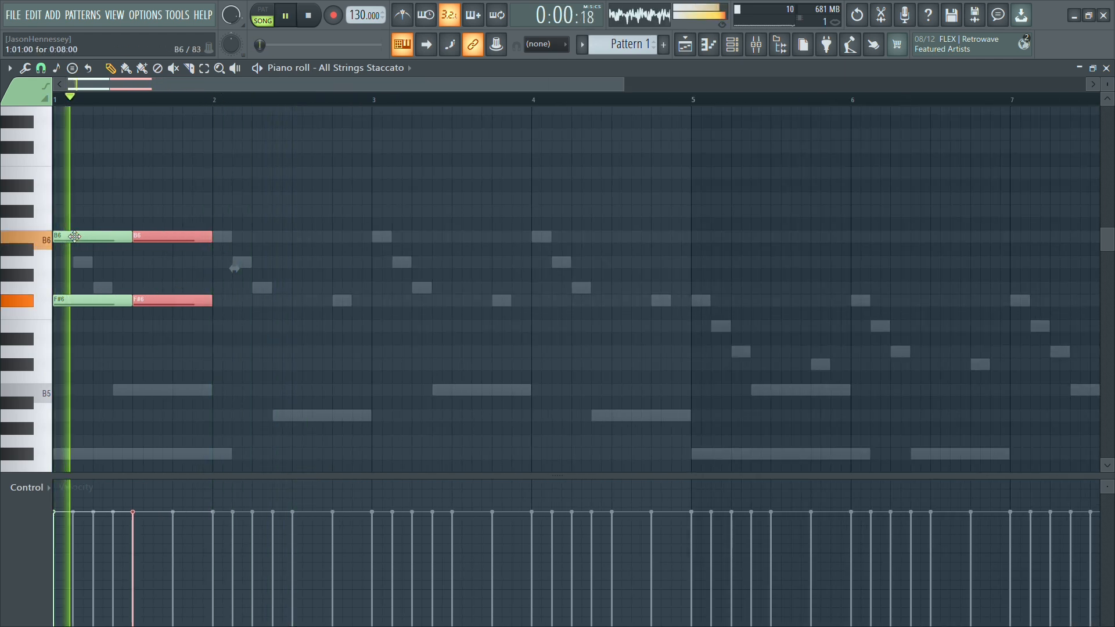
# Copy both B6 and F#6 chords from bar 1 into bar 2 and play the result.
pyautogui.hotkey('ctrl', 'z')
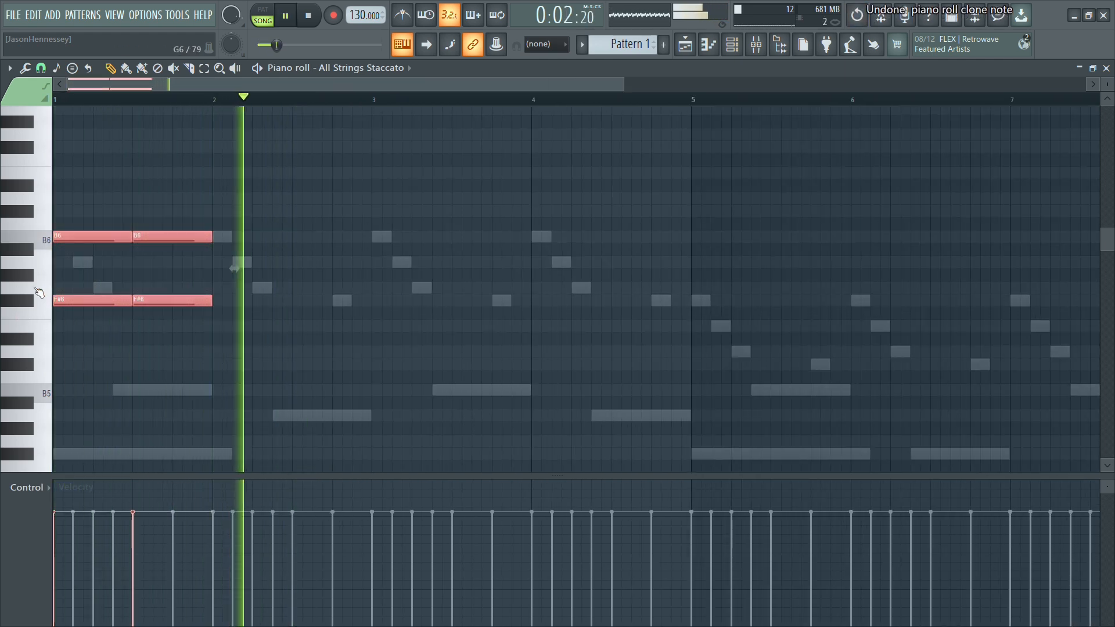
pyautogui.press('space')
pyautogui.moveTo(77, 236)
pyautogui.mouseDown()
pyautogui.moveTo(259, 235)
pyautogui.moveTo(232, 240)
pyautogui.mouseUp()
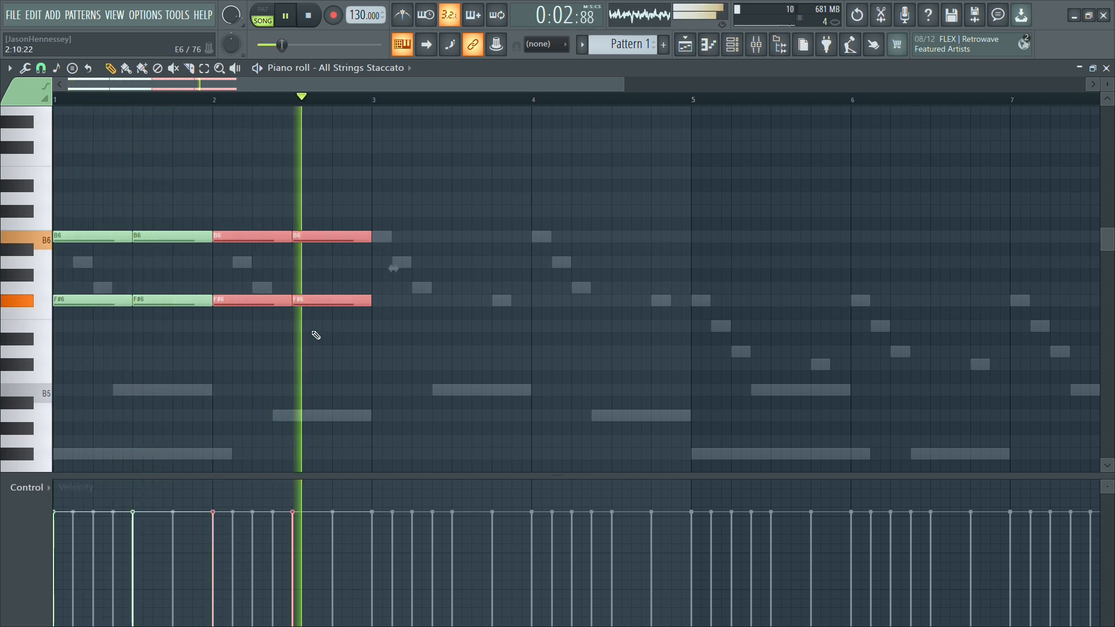
pyautogui.scroll(-2, 242, 342)
pyautogui.keyDown('ctrl'); pyautogui.scroll(-3, 247, 277); pyautogui.keyUp('ctrl')
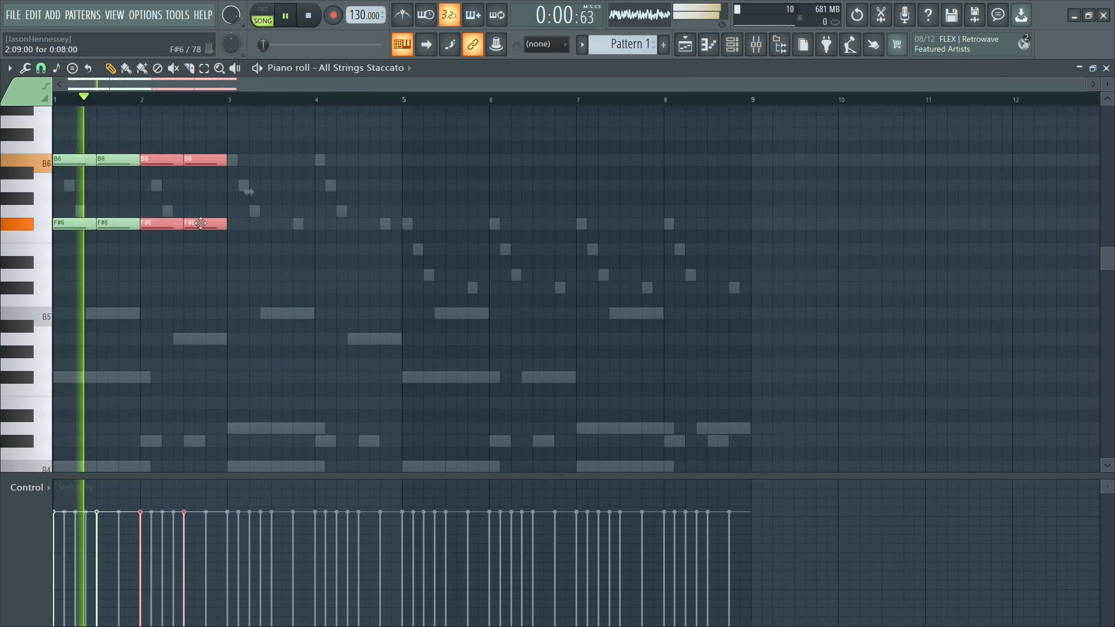
# Copy the two chords into bar 3 and lower both of their F#6 notes to E6.
pyautogui.keyDown('ctrl'); pyautogui.scroll(3, 195, 203); pyautogui.keyUp('ctrl')
pyautogui.keyDown('shift'); pyautogui.moveTo(205, 164); pyautogui.dragTo(366, 167); pyautogui.keyUp('shift')
pyautogui.rightClick(295, 207)
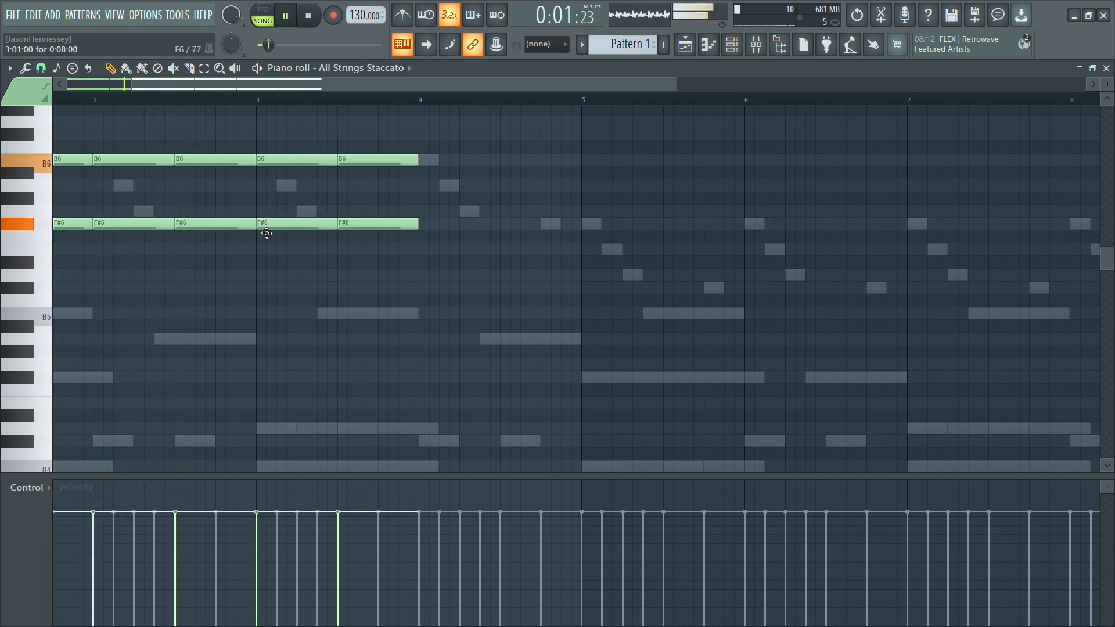
pyautogui.moveTo(267, 251); pyautogui.dragTo(267, 251)
pyautogui.moveTo(364, 225); pyautogui.dragTo(366, 249)
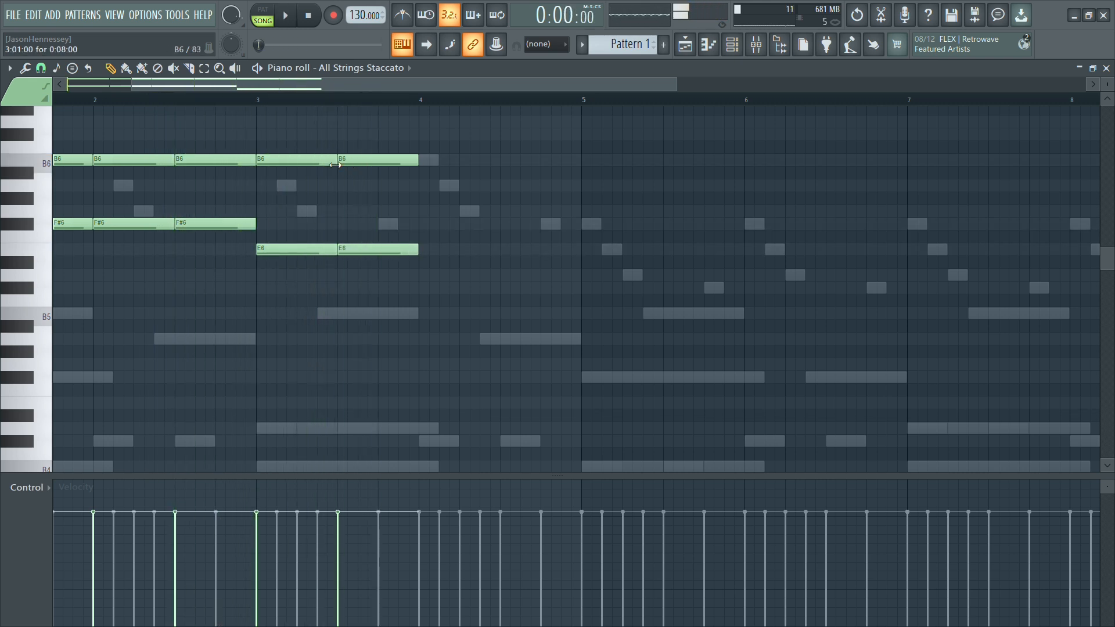
# Lower the first F#6 in bar 2 to E6 and the second E6 in bar 3 to D6 during playback.
pyautogui.press('space')
pyautogui.keyDown('ctrl'); pyautogui.scroll(-3, 301, 201); pyautogui.keyUp('ctrl')
pyautogui.keyDown('ctrl'); pyautogui.scroll(3, 218, 235); pyautogui.keyUp('ctrl')
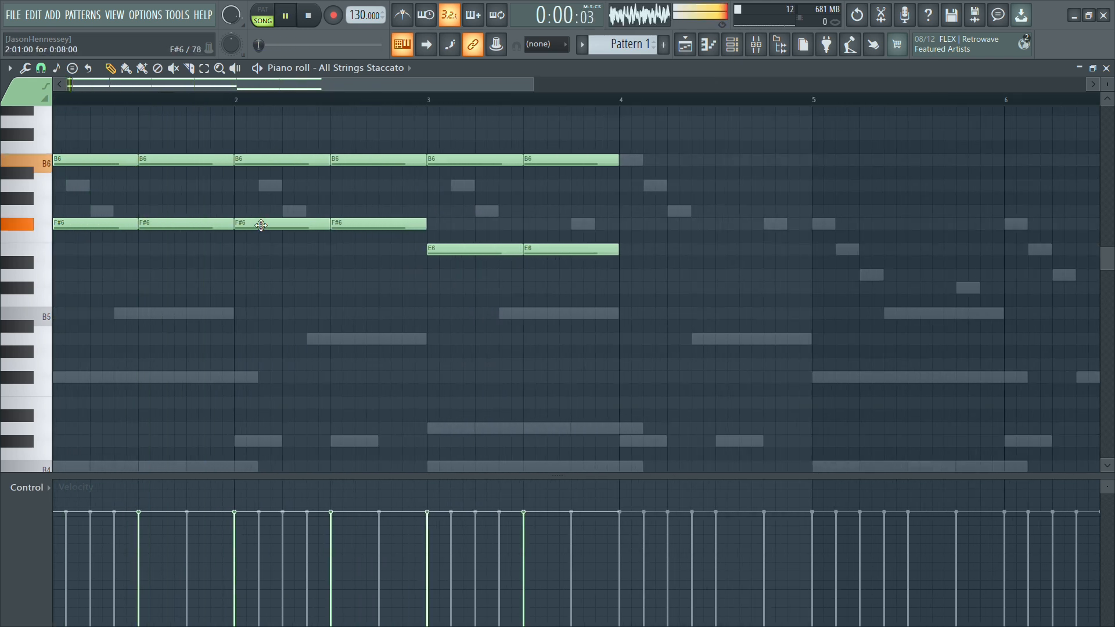
pyautogui.moveTo(261, 225); pyautogui.dragTo(261, 255)
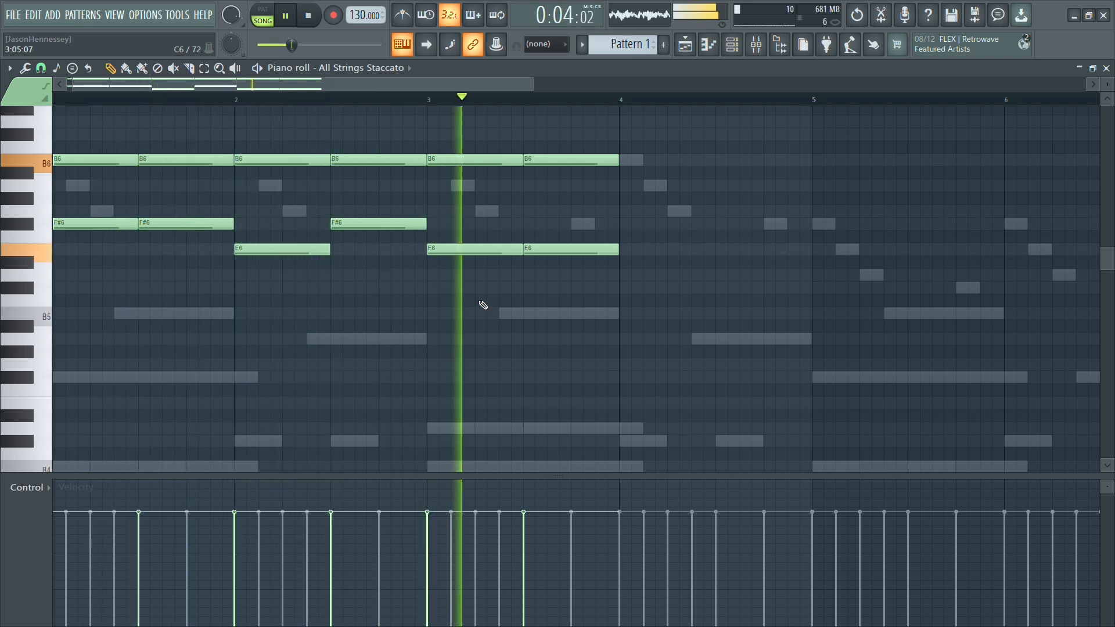
pyautogui.moveTo(585, 249); pyautogui.dragTo(583, 279)
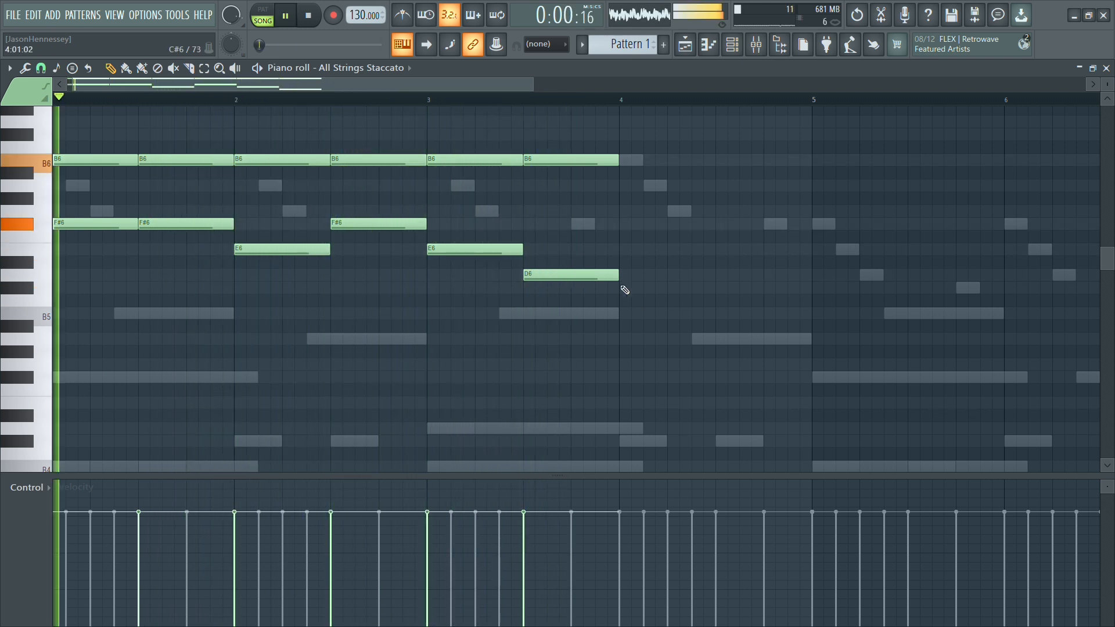
# Fill bar 4 with two half-bar chords of B6 over C#6, lowering the top note of the last chord to A6.
pyautogui.moveTo(638, 121); pyautogui.dragTo(584, 303)
pyautogui.moveTo(565, 162); pyautogui.dragTo(660, 161)
pyautogui.keyDown('ctrl'); pyautogui.click(622, 228); pyautogui.keyUp('ctrl')
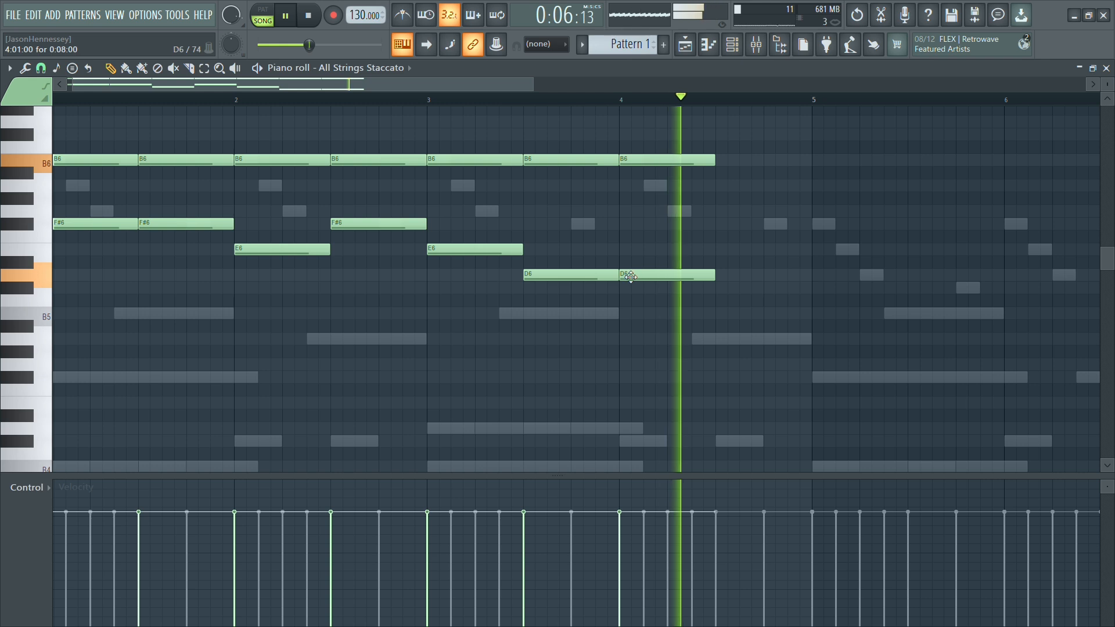
pyautogui.moveTo(627, 278); pyautogui.dragTo(650, 154)
pyautogui.hotkey('ctrl', 'b')
pyautogui.keyDown('ctrl'); pyautogui.click(734, 207); pyautogui.keyUp('ctrl')
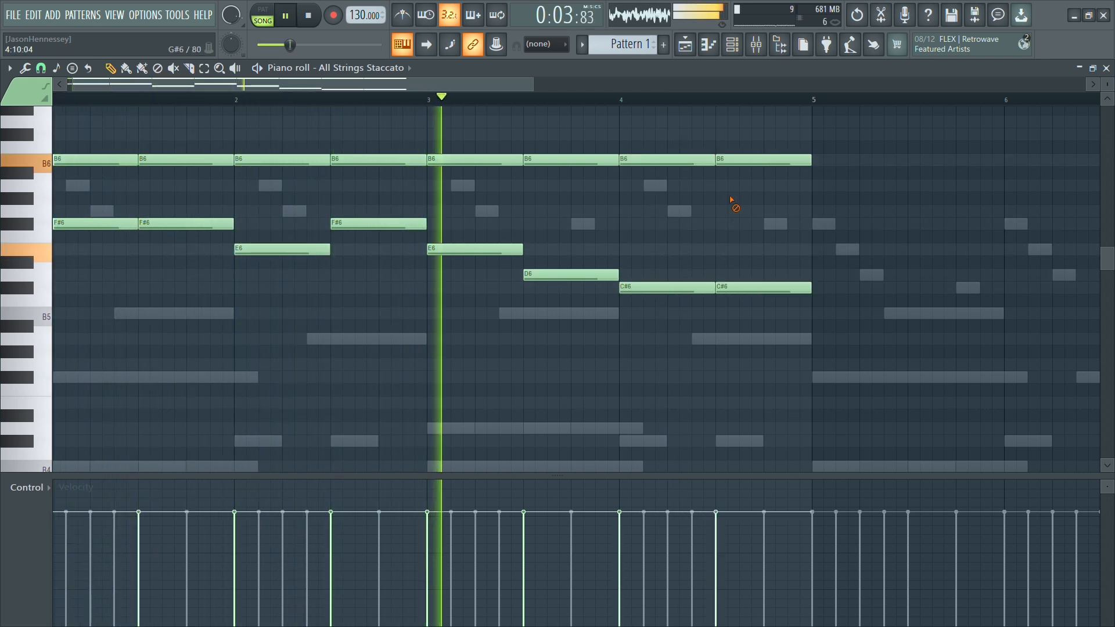
pyautogui.moveTo(730, 161); pyautogui.dragTo(727, 187)
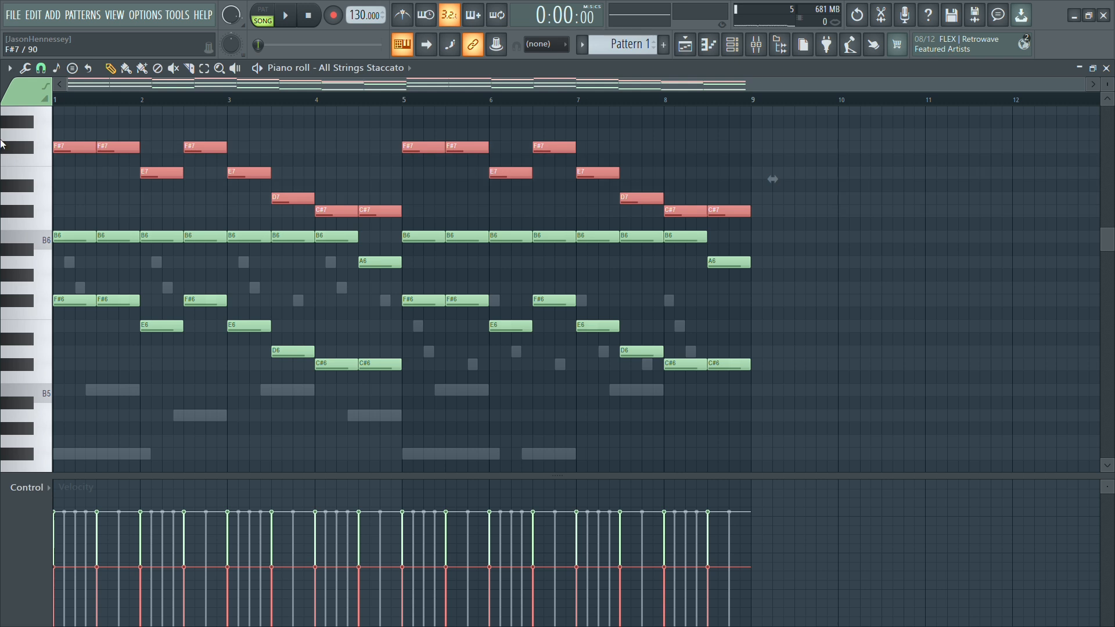
# Place a copy of the F#7 octave line two octaves lower from F#5, and reduce the velocity of the F#7 line.
pyautogui.hotkey('ctrl', 'Down')
pyautogui.hotkey('ctrl', 'Down')
pyautogui.scroll(-2, 2, 144)
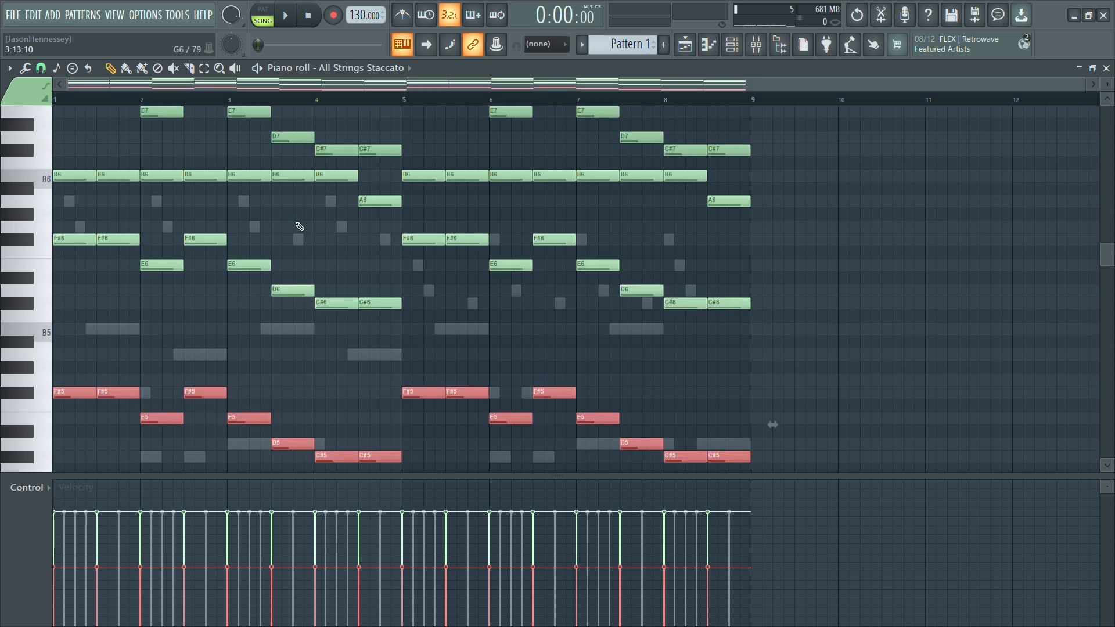
pyautogui.scroll(5, 302, 231)
pyautogui.moveTo(785, 186); pyautogui.dragTo(1, 316)
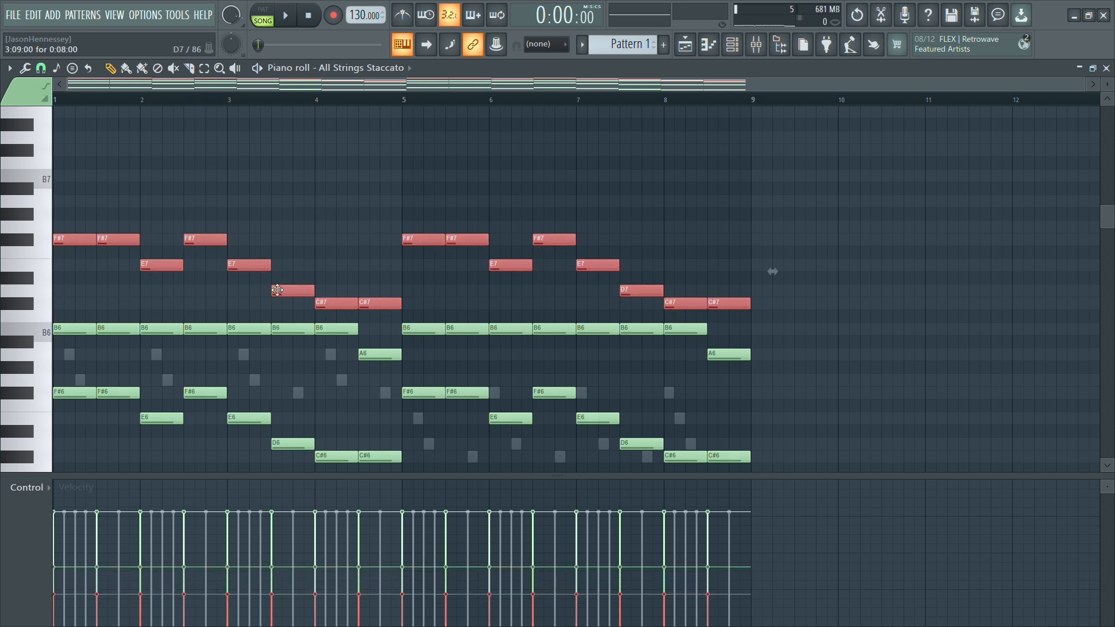
# Check the velocities of the F#5 and F#7 octave lines by selecting each one in turn.
pyautogui.scroll(-6, 282, 308)
pyautogui.moveTo(856, 298); pyautogui.dragTo(143, 443)
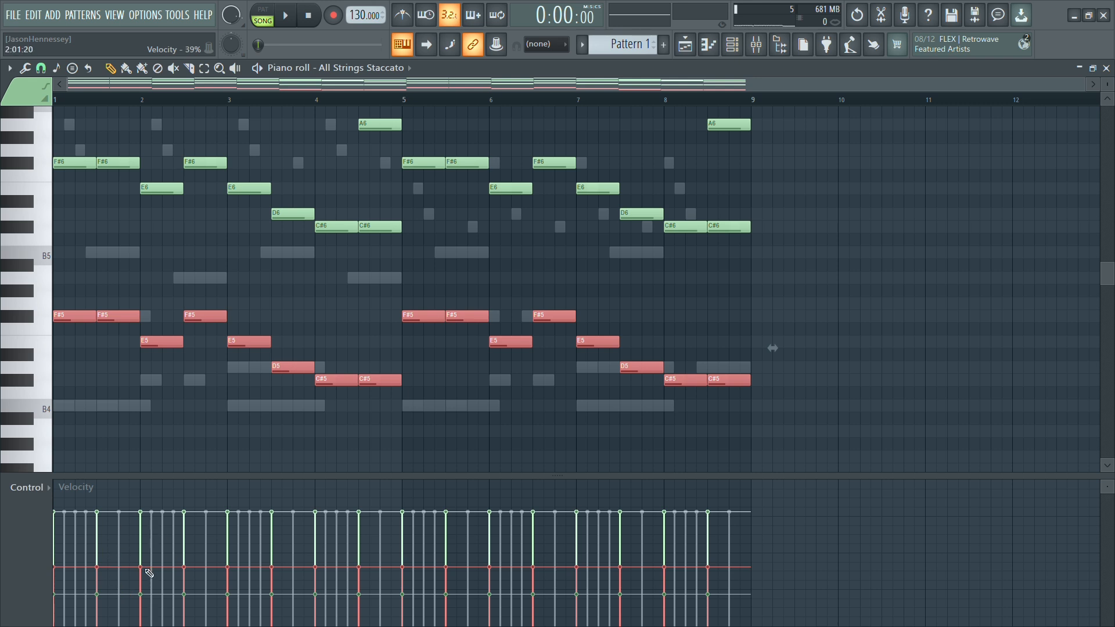
pyautogui.scroll(4, 523, 343)
pyautogui.moveTo(788, 124); pyautogui.dragTo(28, 219)
pyautogui.scroll(-4, 377, 298)
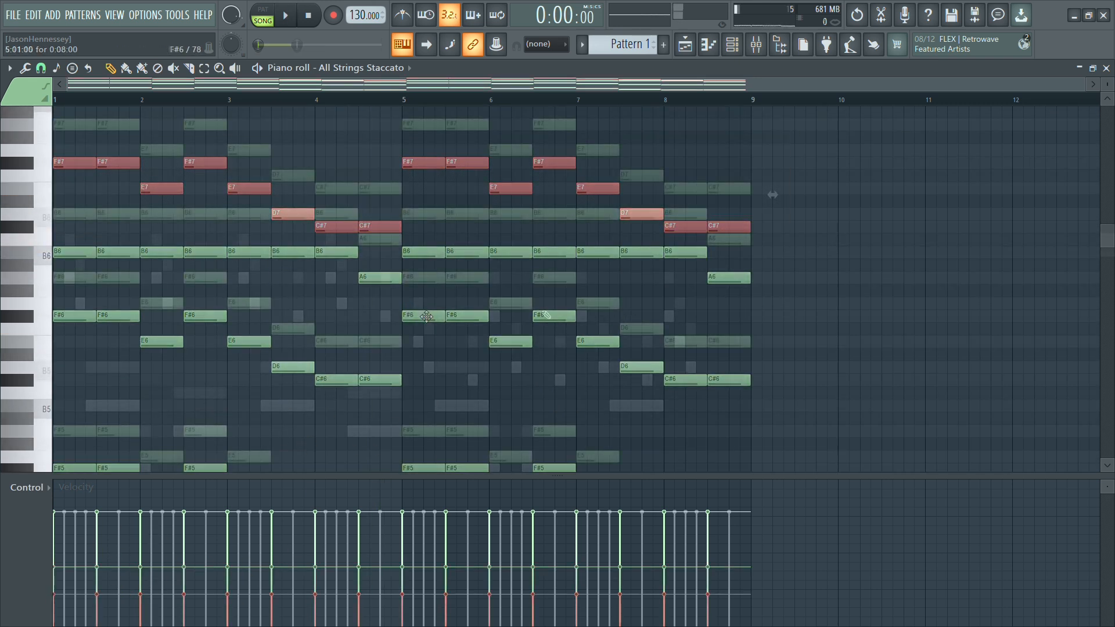
# Compare the strings without and with the F#5 and F#7 octave lines by deleting both, playing, and undoing the deletion.
pyautogui.moveTo(831, 288); pyautogui.dragTo(56, 406)
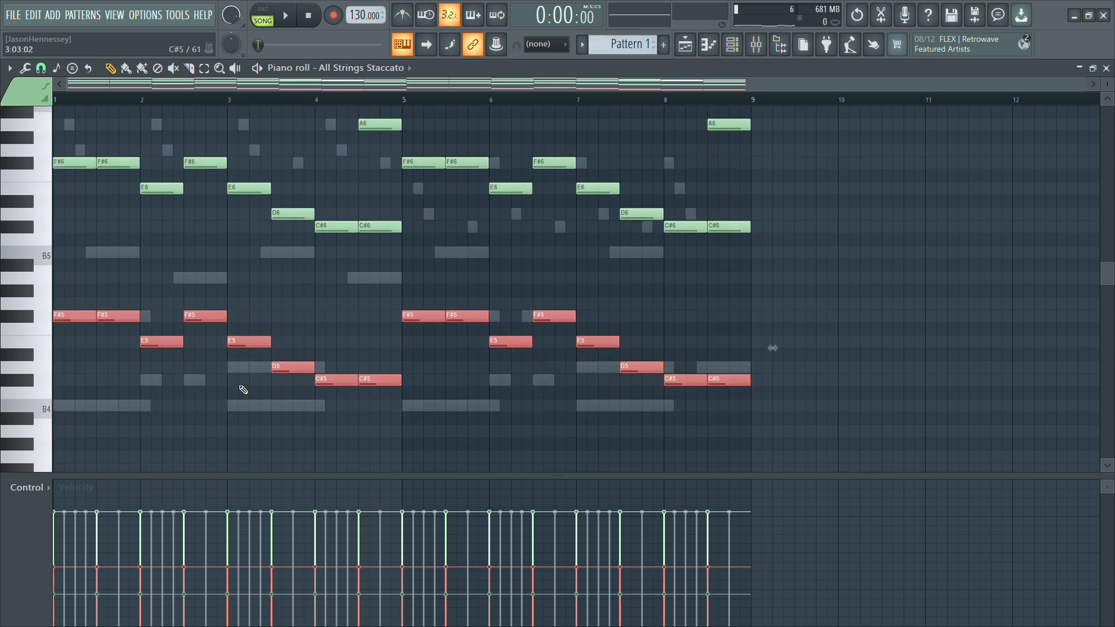
pyautogui.scroll(4, 348, 337)
pyautogui.moveTo(858, 115); pyautogui.dragTo(2, 235)
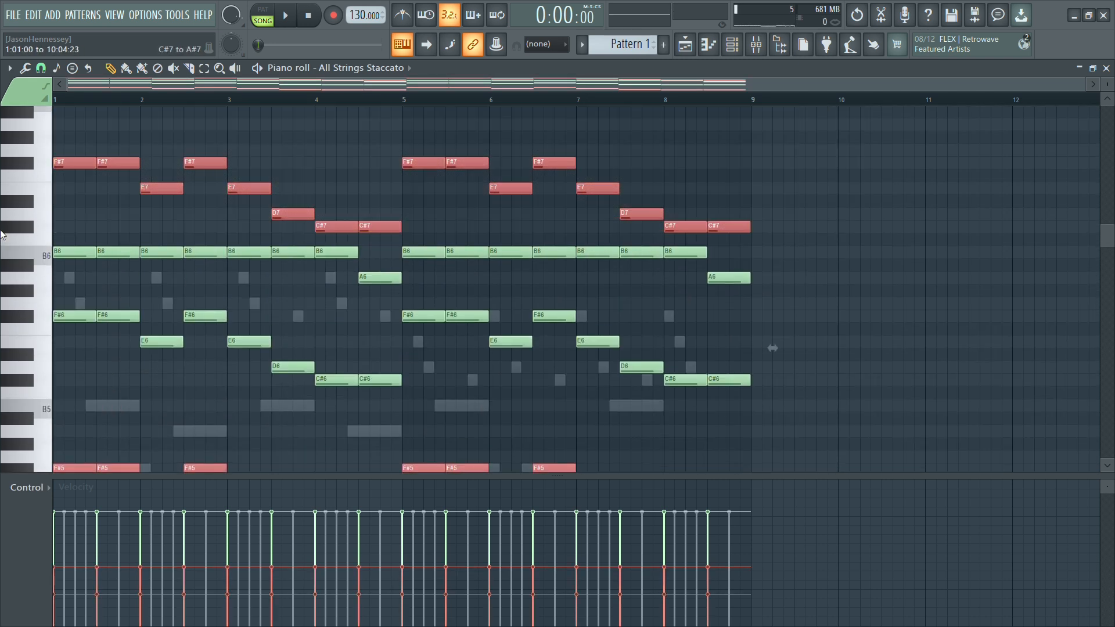
pyautogui.press('Delete')
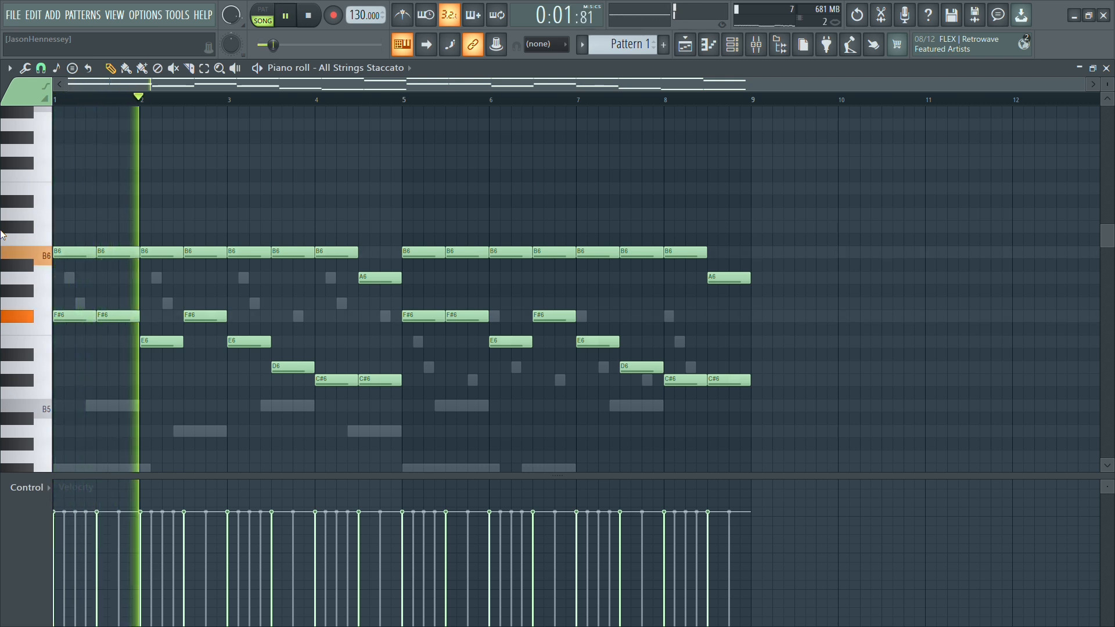
pyautogui.press('space')
pyautogui.hotkey('ctrl', 'z')
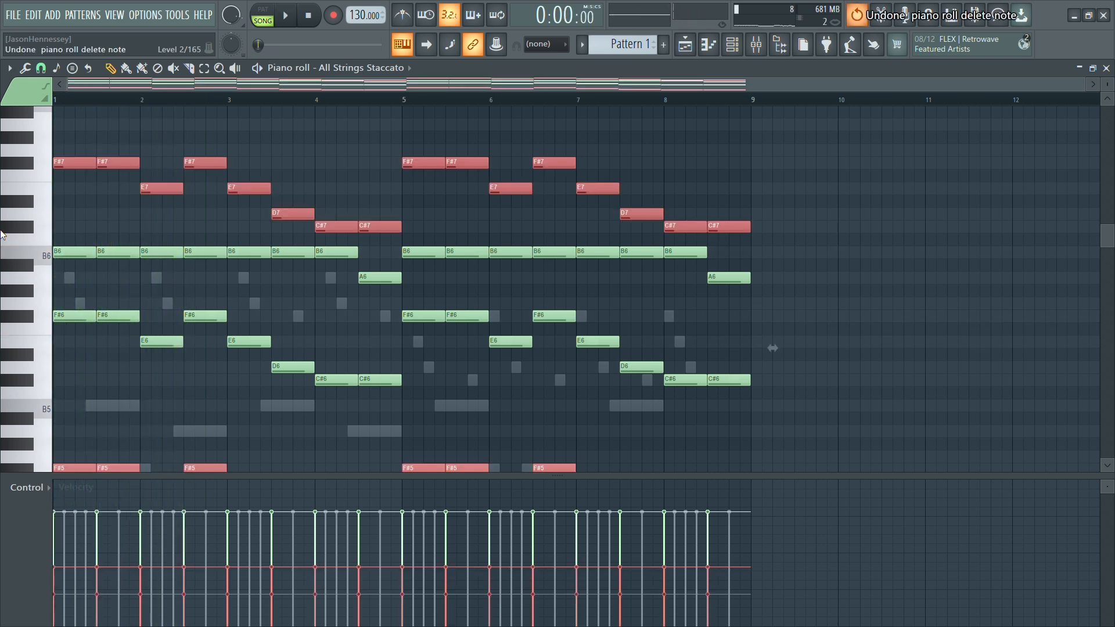
pyautogui.press('space')
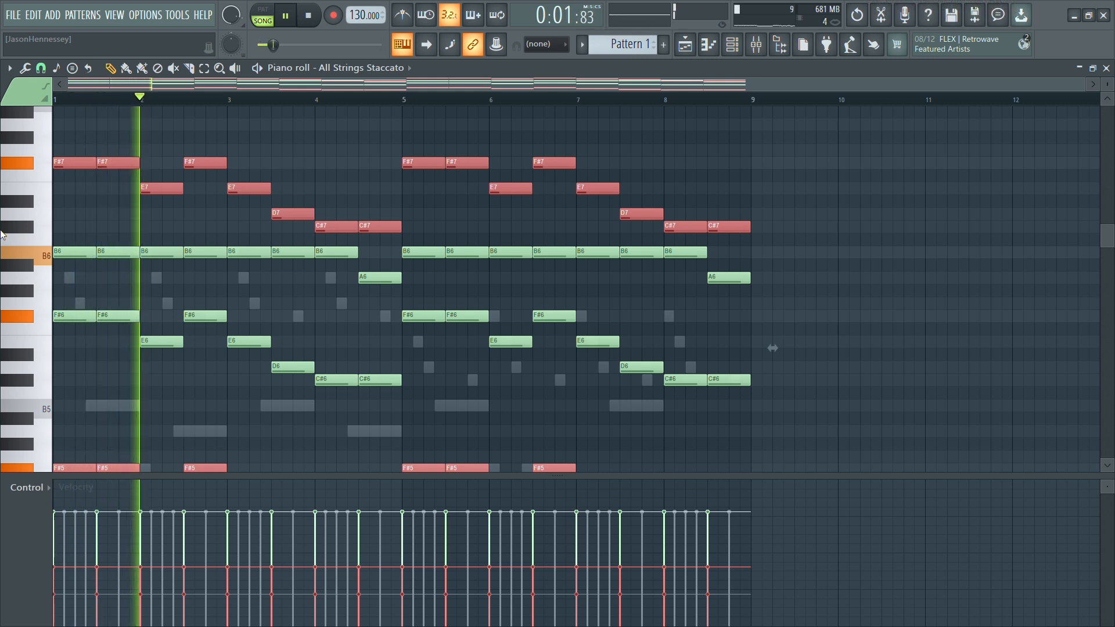
pyautogui.press('space')
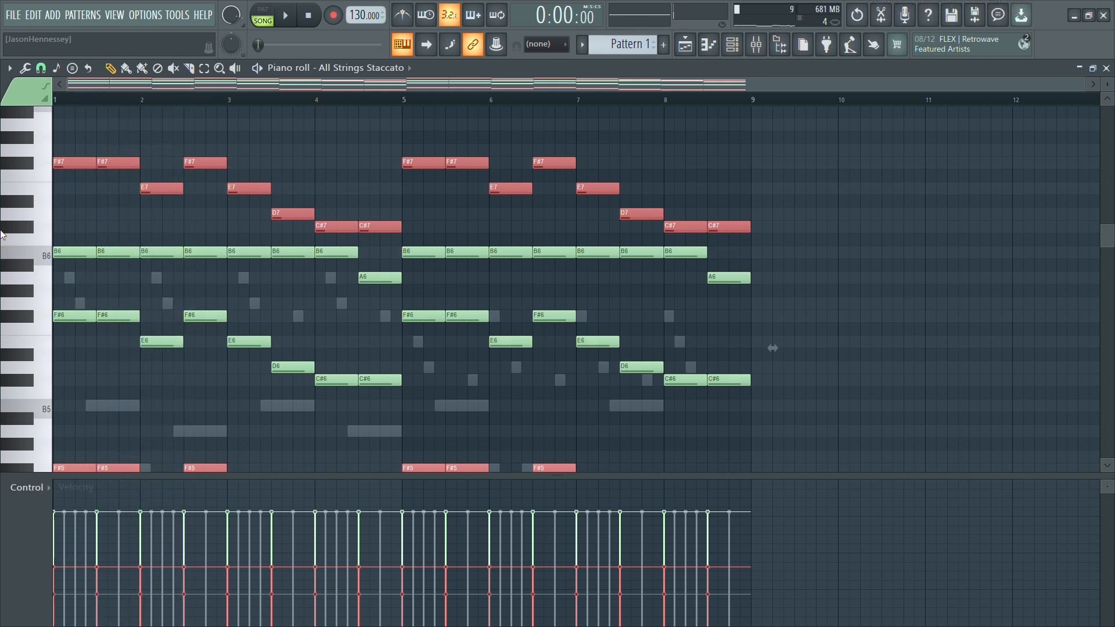
# Examine the octave lines above and below the main string chords across all eight bars.
pyautogui.scroll(-3, 306, 240)
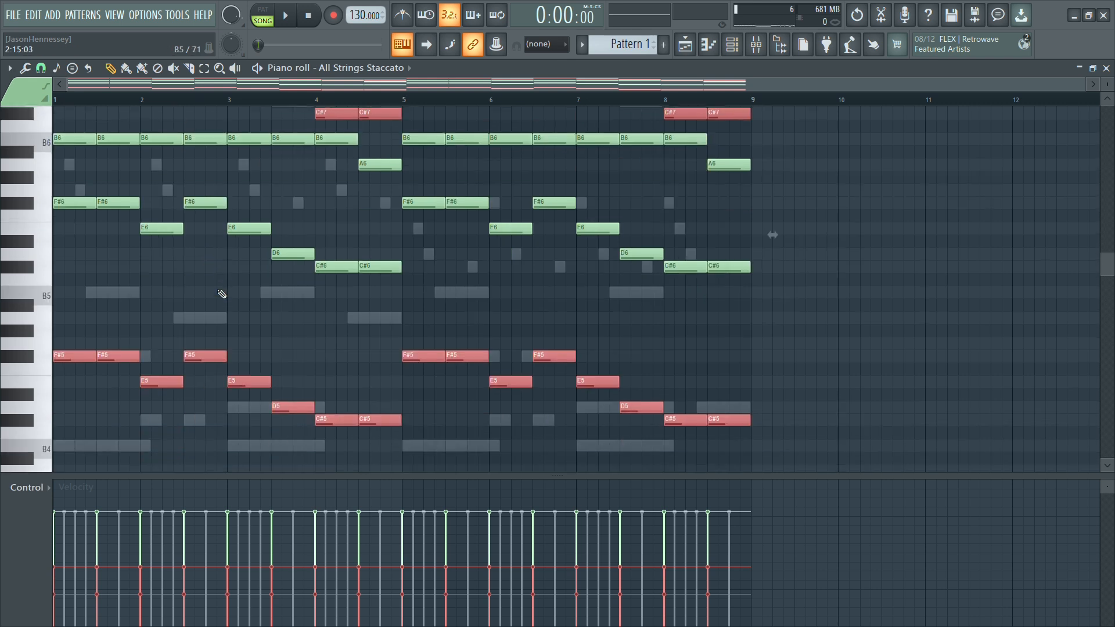
pyautogui.scroll(-6, 279, 242)
pyautogui.scroll(4, 178, 241)
pyautogui.scroll(-1, 217, 269)
pyautogui.scroll(3, 227, 264)
pyautogui.scroll(2, 256, 261)
pyautogui.scroll(-3, 259, 264)
pyautogui.scroll(6, 262, 267)
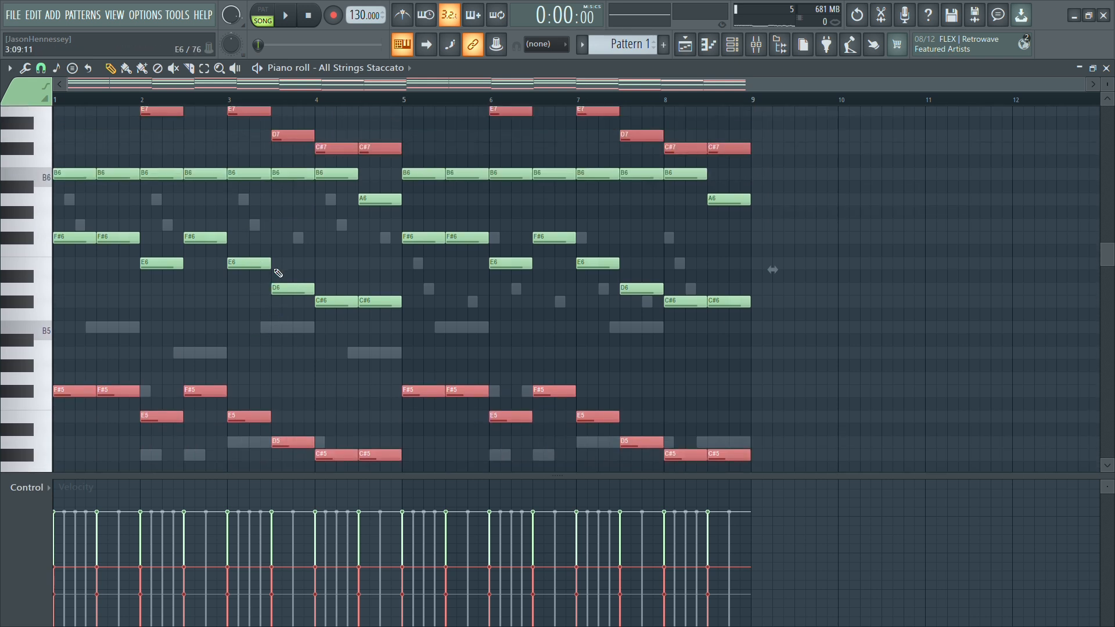
# Play the loop with the string octaves and reopen the All Strings Staccato notes for editing.
pyautogui.scroll(-2, 631, 291)
pyautogui.press('space')
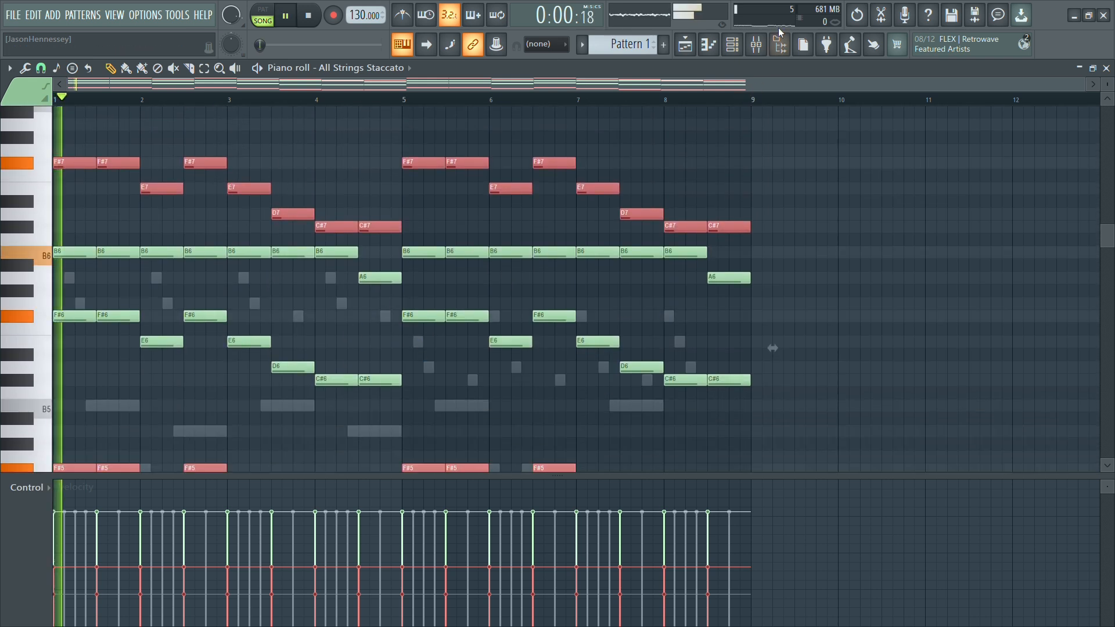
pyautogui.click(730, 46)
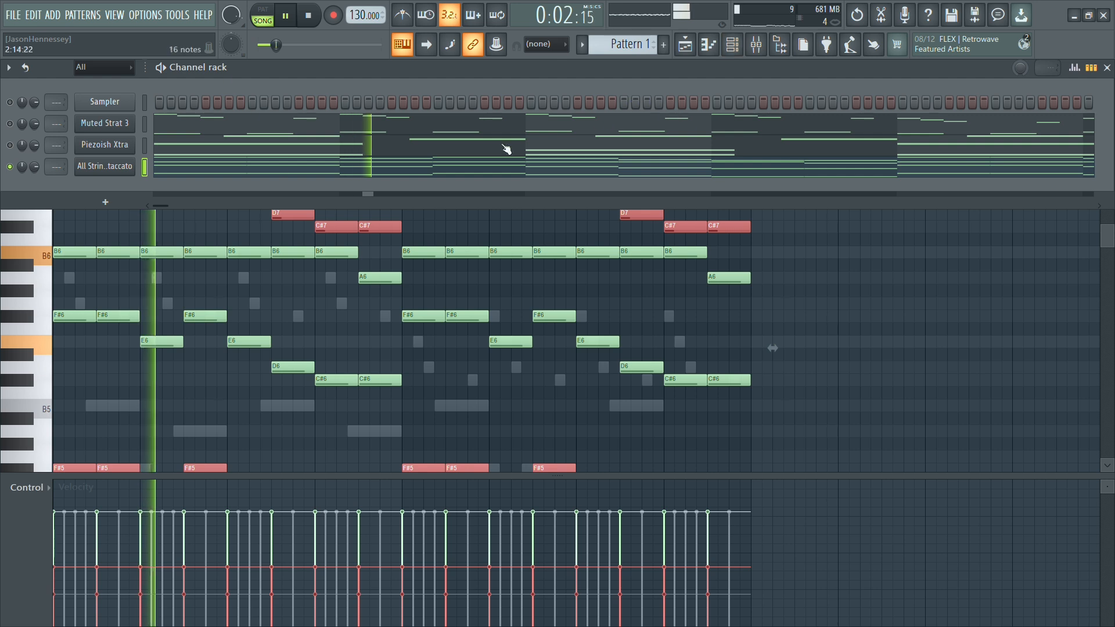
pyautogui.click(231, 167)
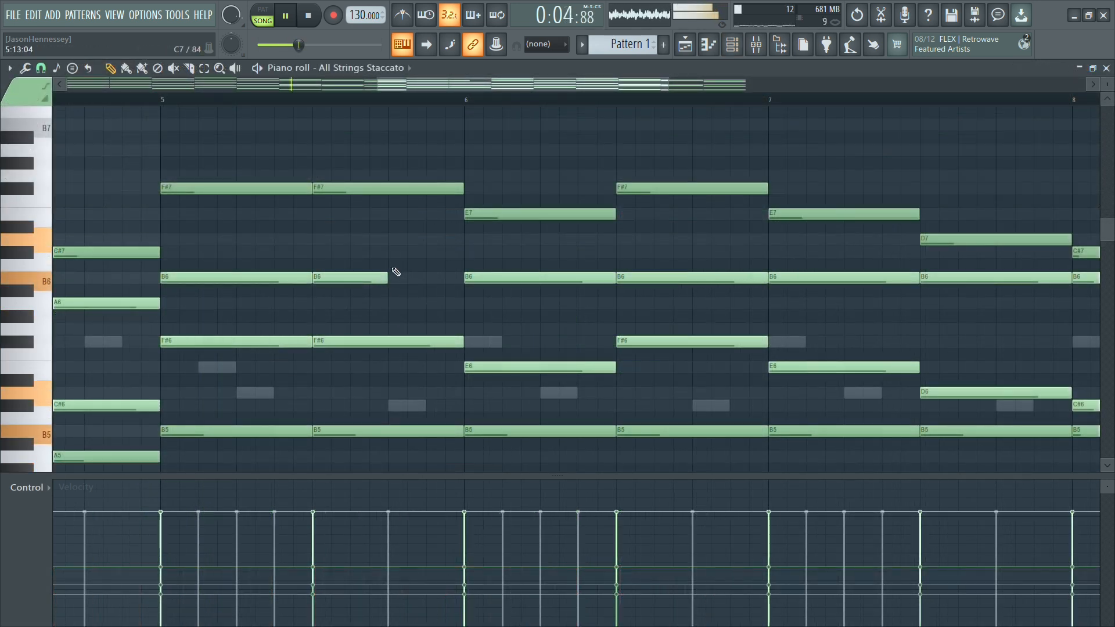
# Add short C#7 and D7 string notes at the end of bar 5, and short D7, C#7, C#6 and D6 notes at the end of bar 6.
pyautogui.moveTo(459, 252); pyautogui.dragTo(427, 251)
pyautogui.click(433, 239)
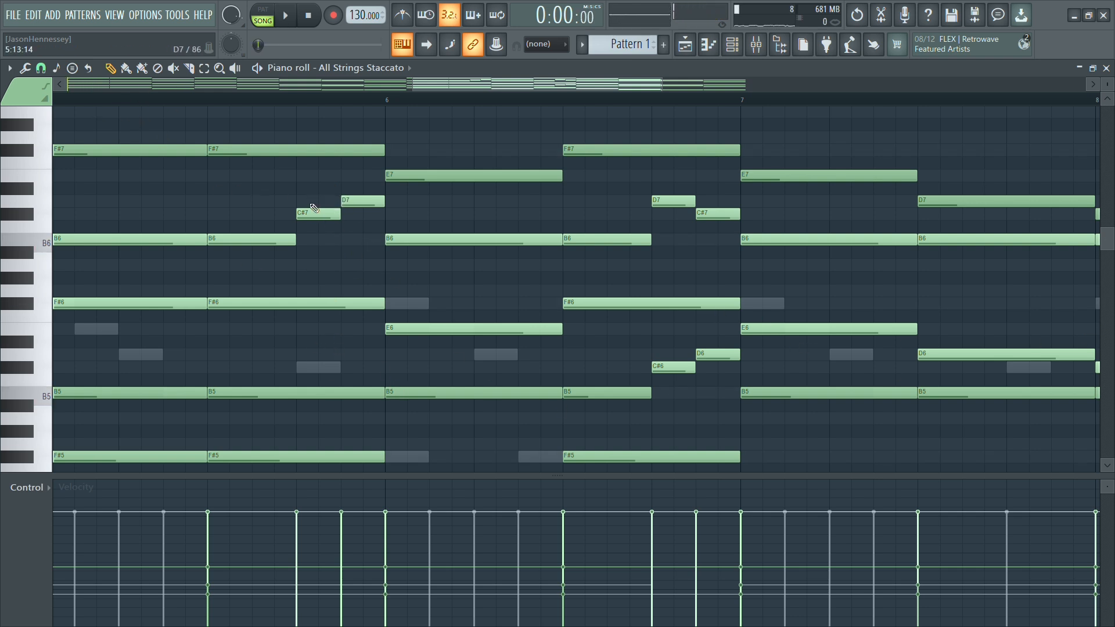
pyautogui.keyDown('ctrl'); pyautogui.scroll(-3, 650, 283); pyautogui.keyUp('ctrl')
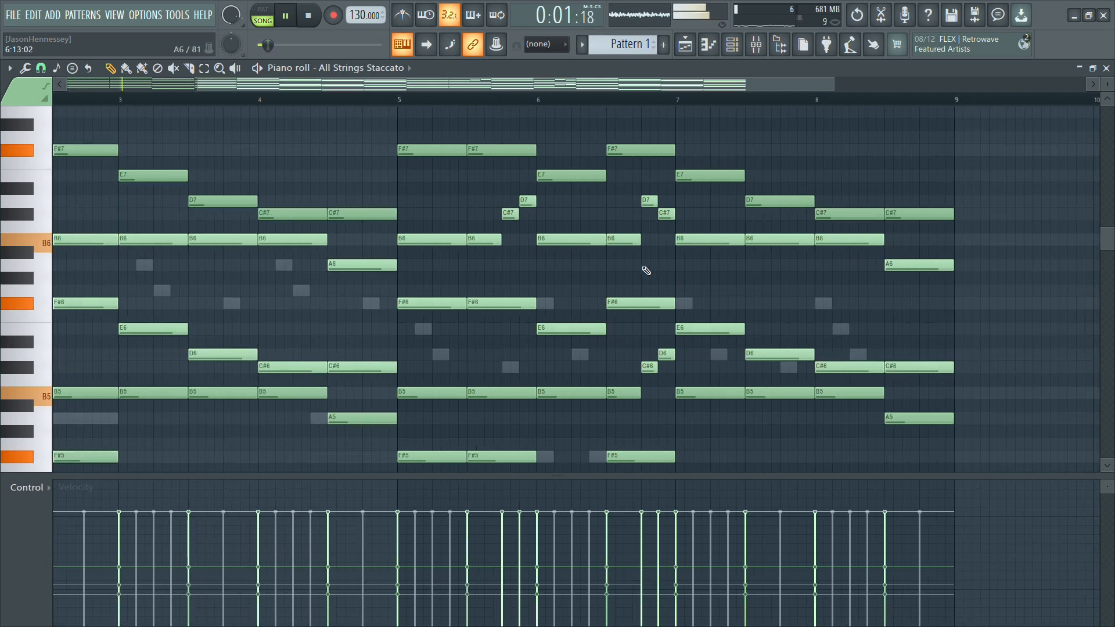
# Play the strings from bar 5 to check the new short notes through to bar 8.
pyautogui.hscroll(2, 412, 105)
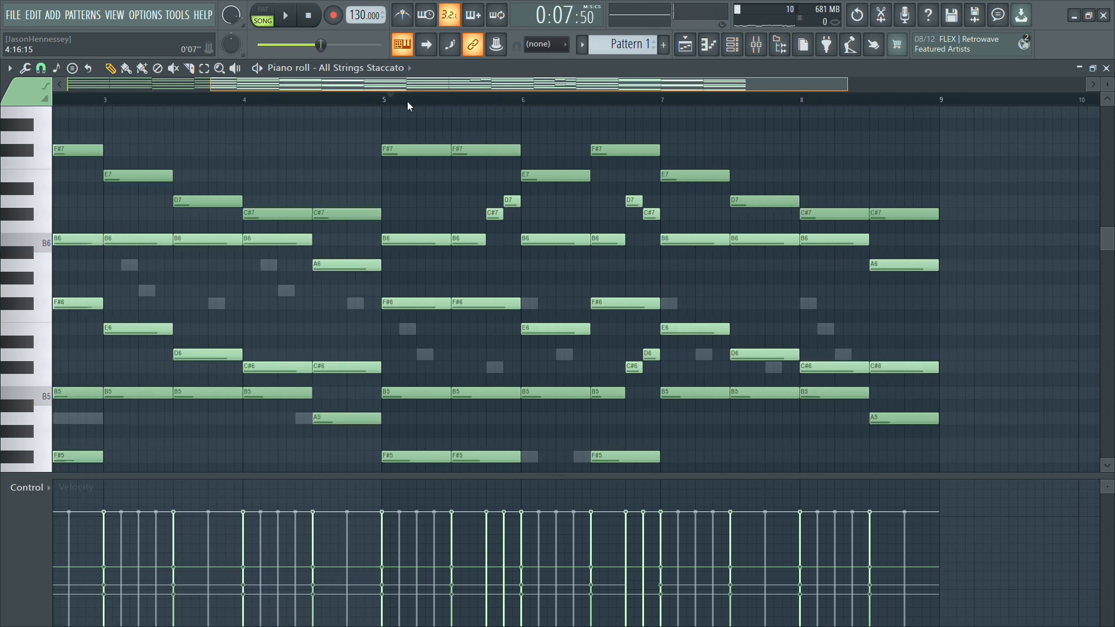
pyautogui.click(383, 103)
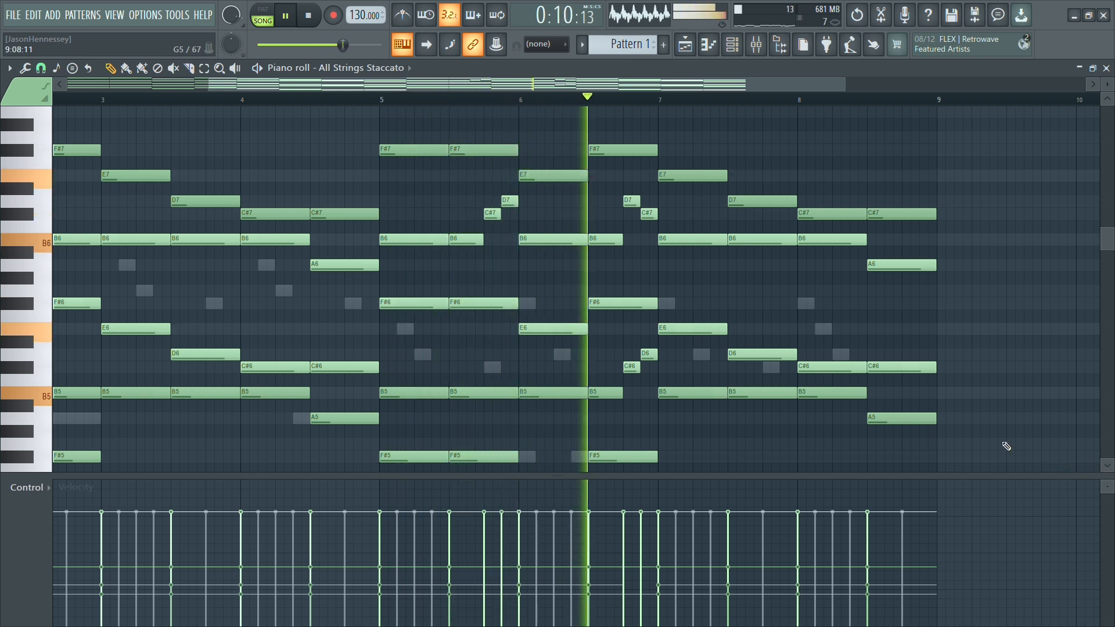
pyautogui.scroll(5, 717, 392)
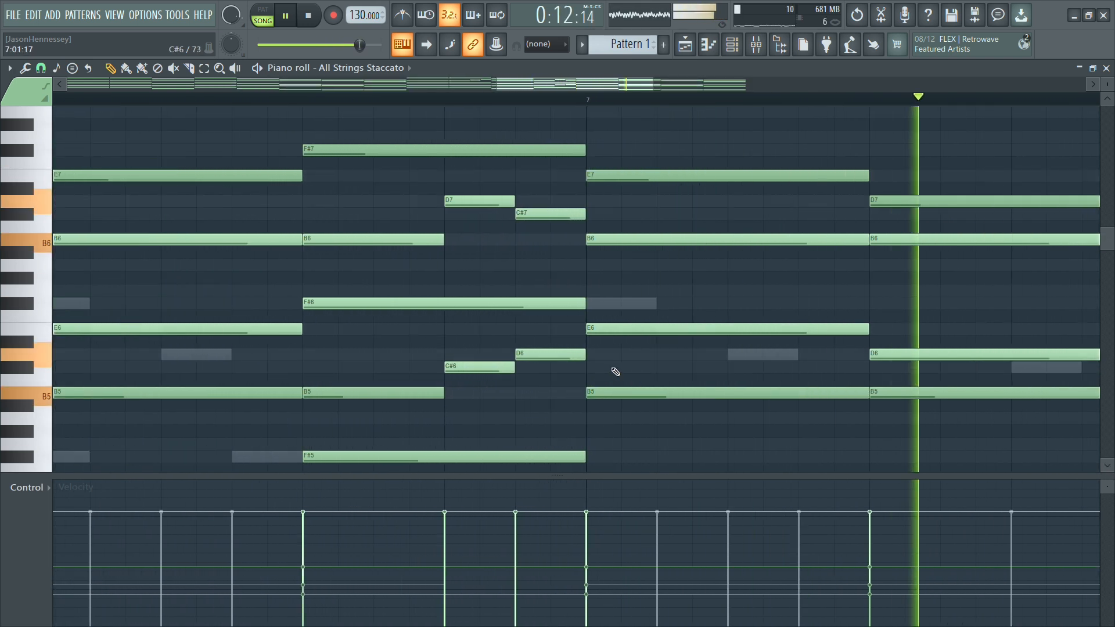
pyautogui.scroll(-6, 585, 356)
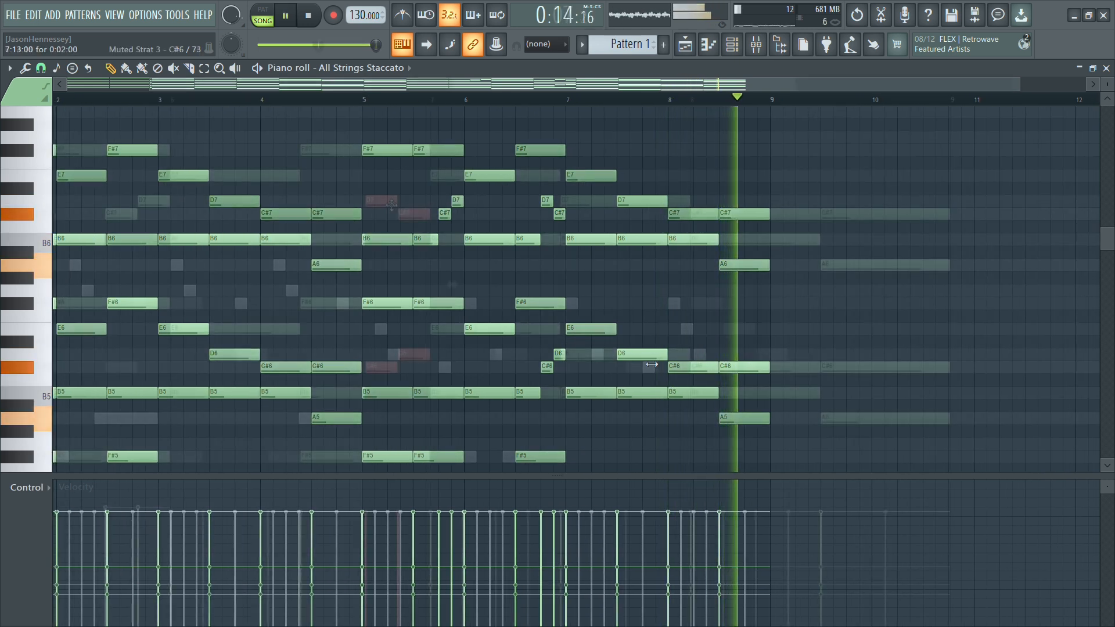
# Copy bar 6's four short ending notes to the end of bar 8, raised to G7, F#7, F#6 and G6, flip them horizontally, and play the result.
pyautogui.moveTo(376, 205); pyautogui.dragTo(733, 205)
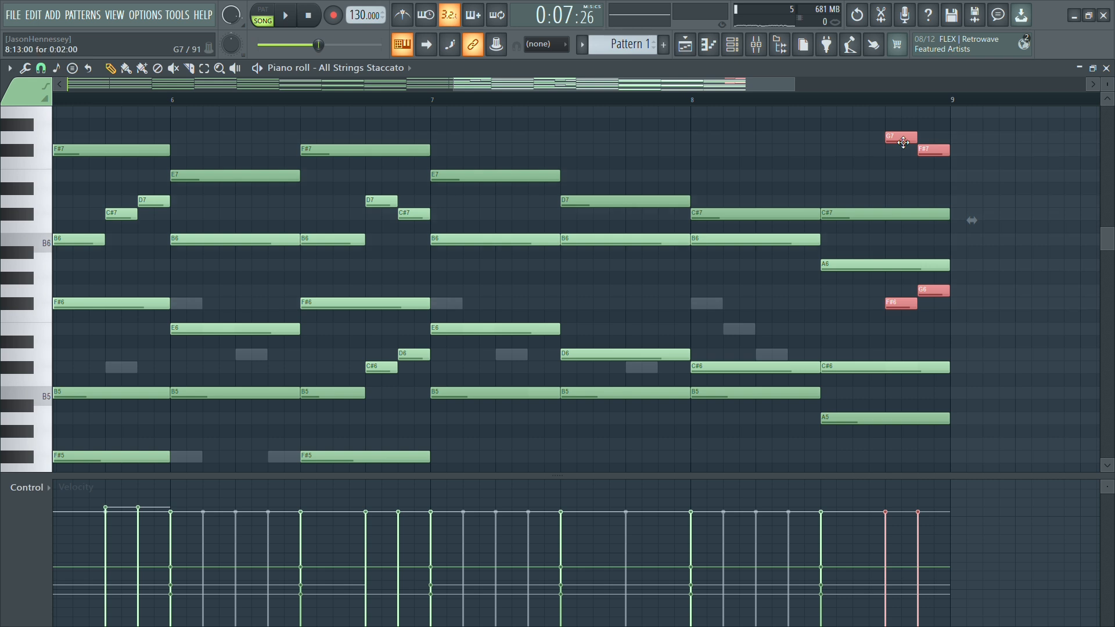
pyautogui.hotkey('alt', 'y')
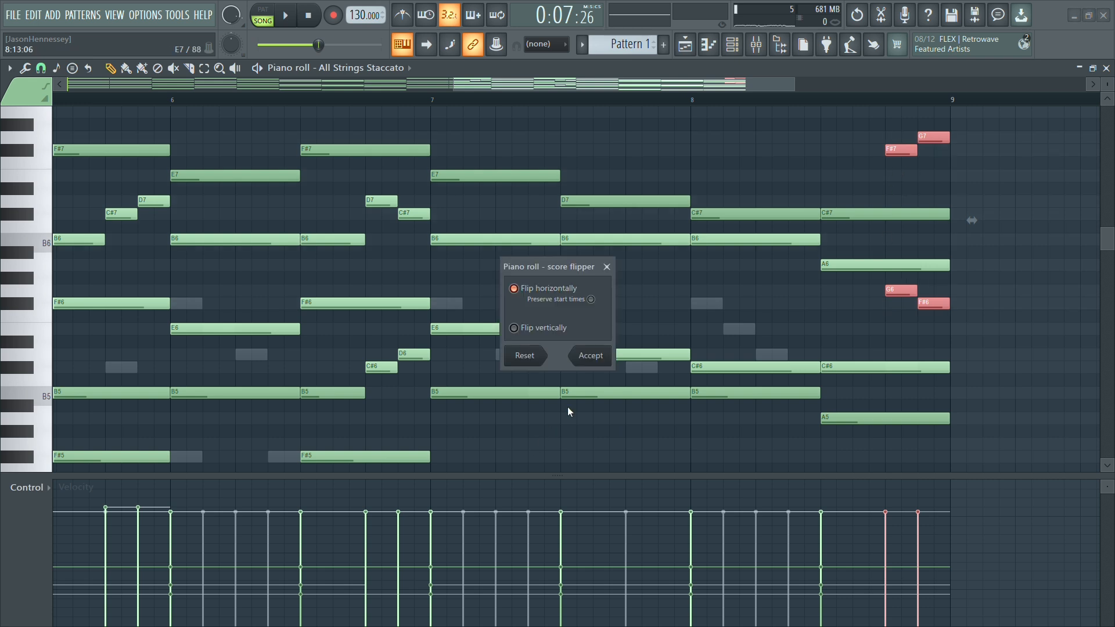
pyautogui.click(612, 356)
pyautogui.scroll(-5, 536, 292)
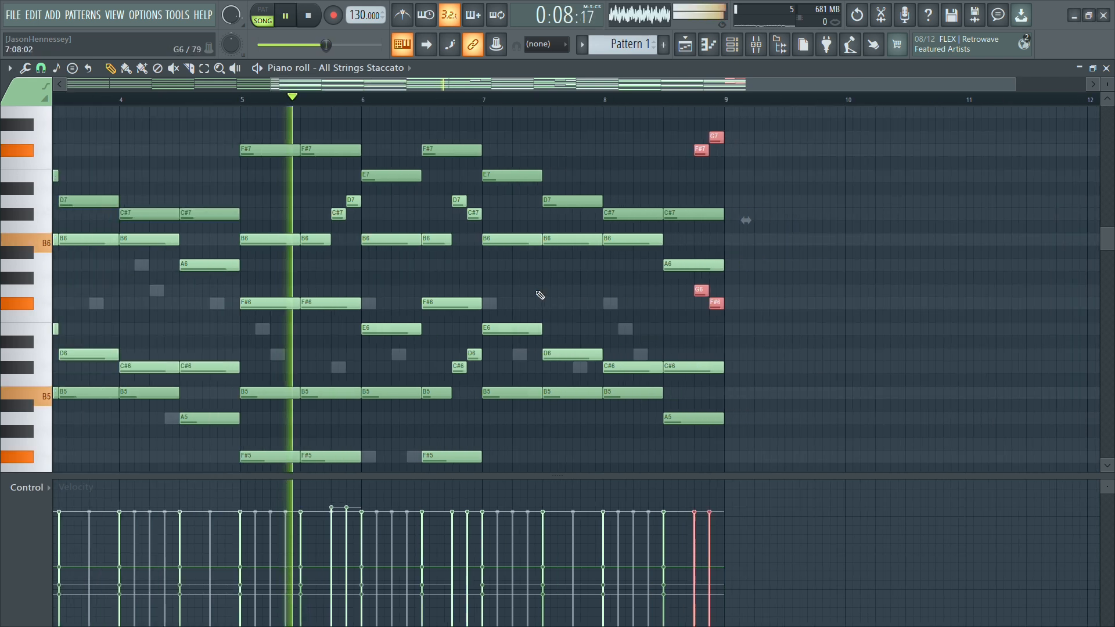
pyautogui.scroll(3, 697, 317)
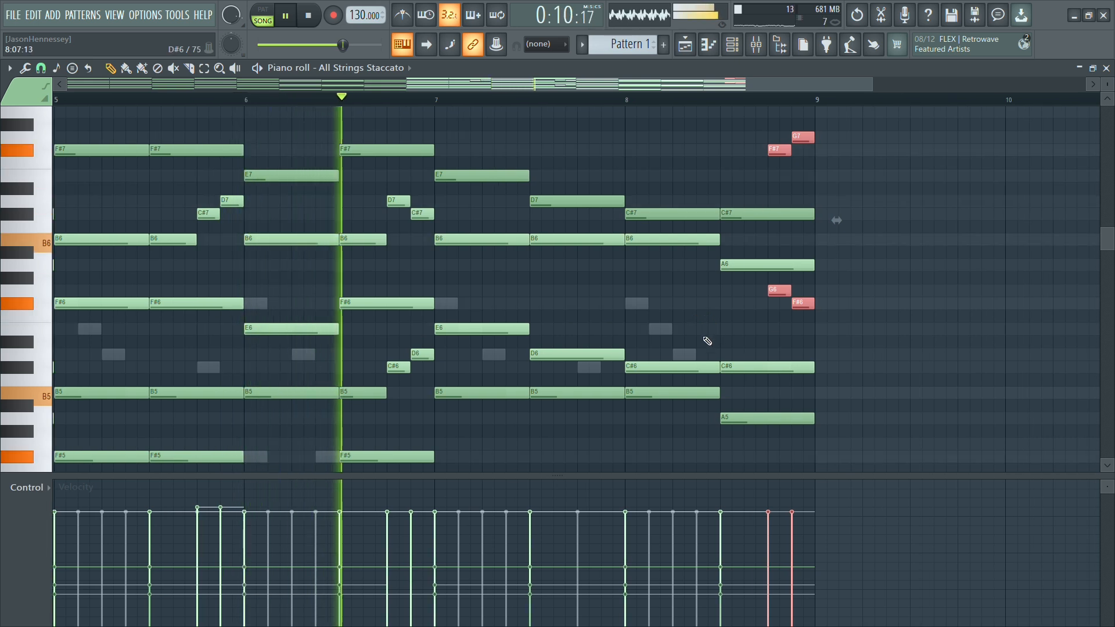
pyautogui.keyDown('ctrl'); pyautogui.click(764, 327); pyautogui.keyUp('ctrl')
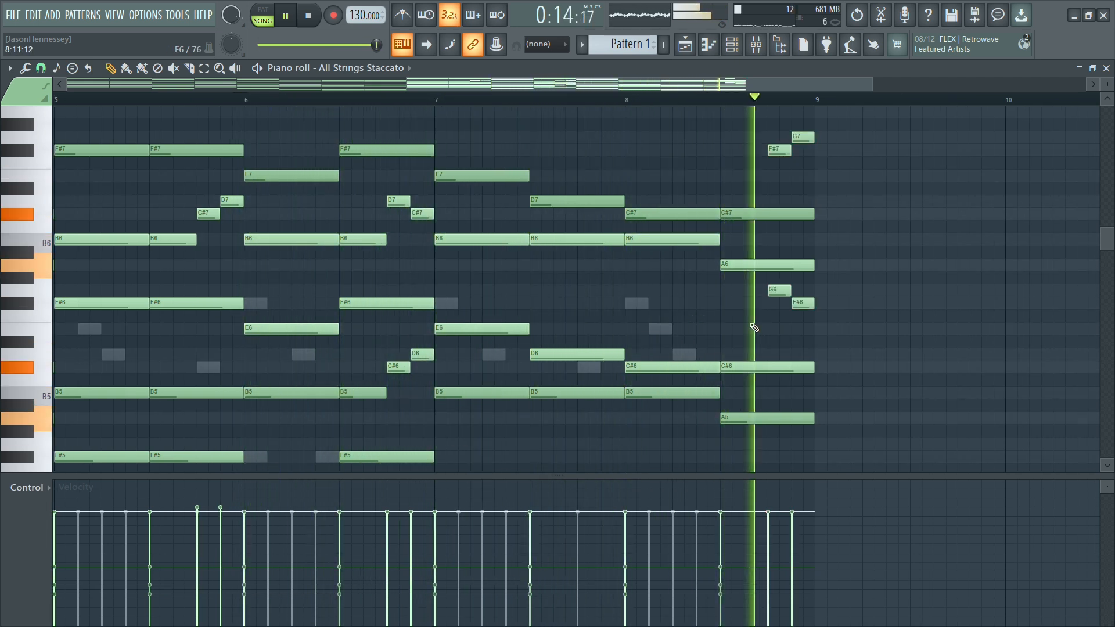
# Split the B6 notes in bars 6 and 8, add G6 in bar 6 and F#6, G6 and D6 in bar 8, and shorten bar 8's first C#6.
pyautogui.moveTo(795, 244); pyautogui.dragTo(738, 249)
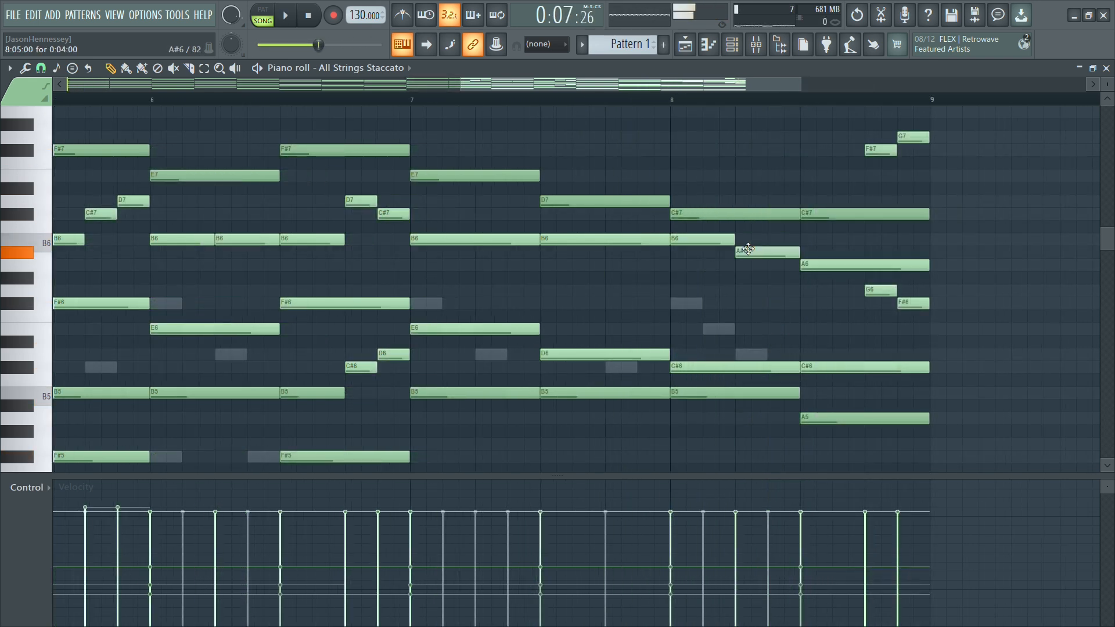
pyautogui.press('space')
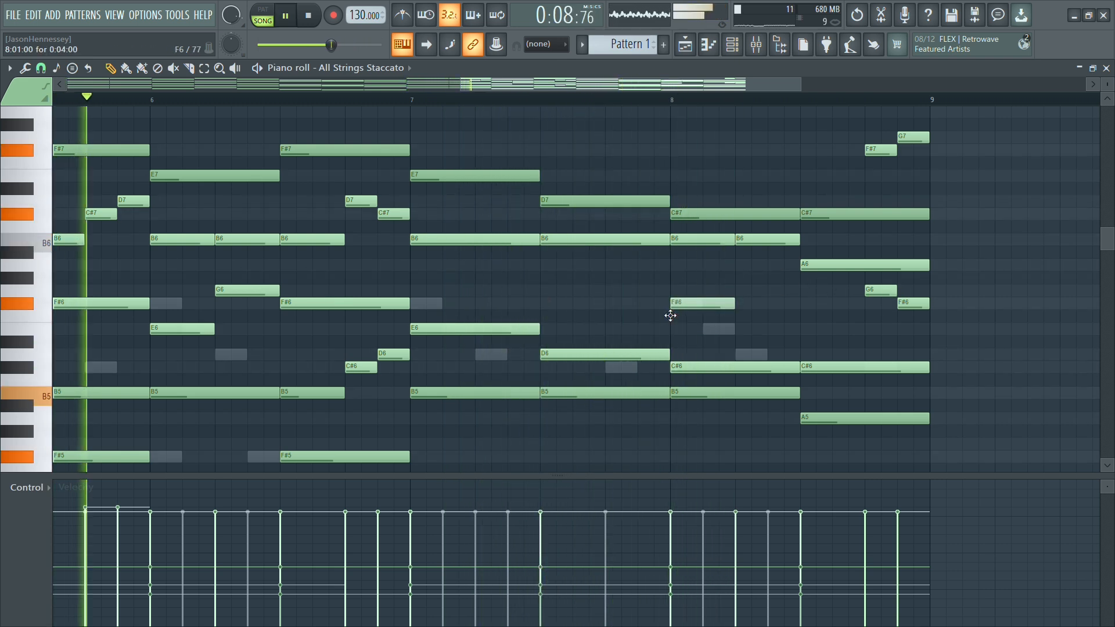
pyautogui.click(740, 291)
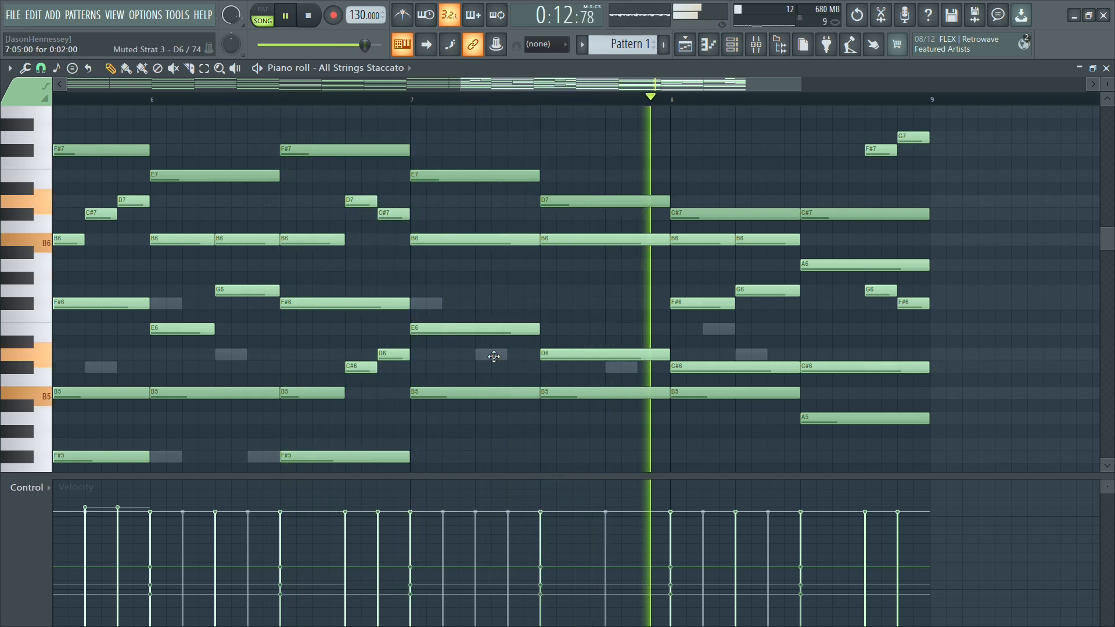
pyautogui.press('space')
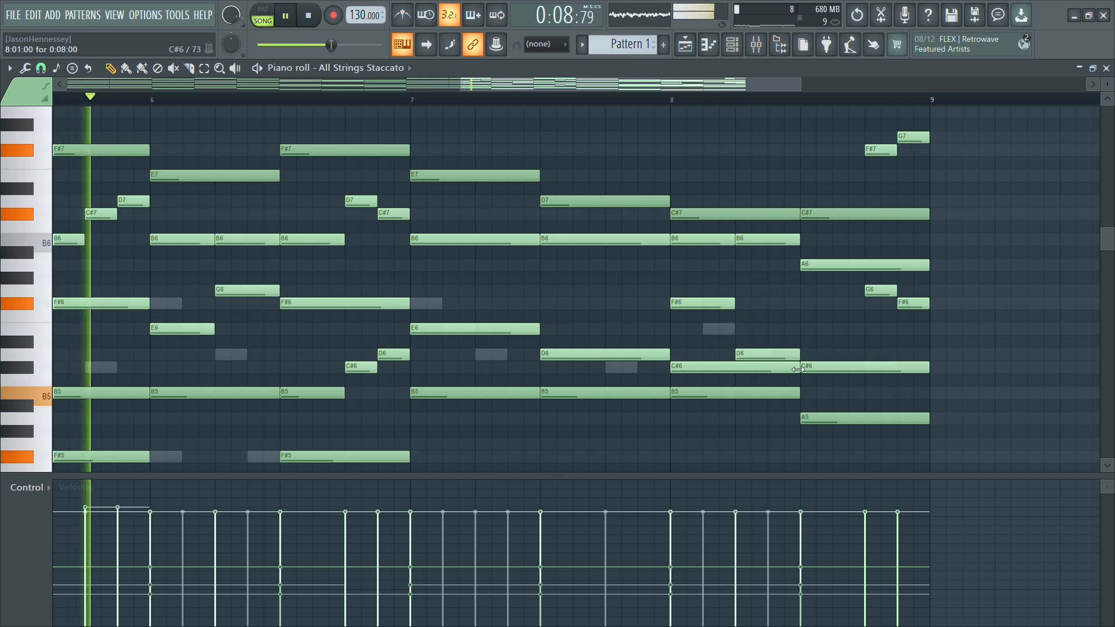
pyautogui.moveTo(798, 369); pyautogui.dragTo(734, 370)
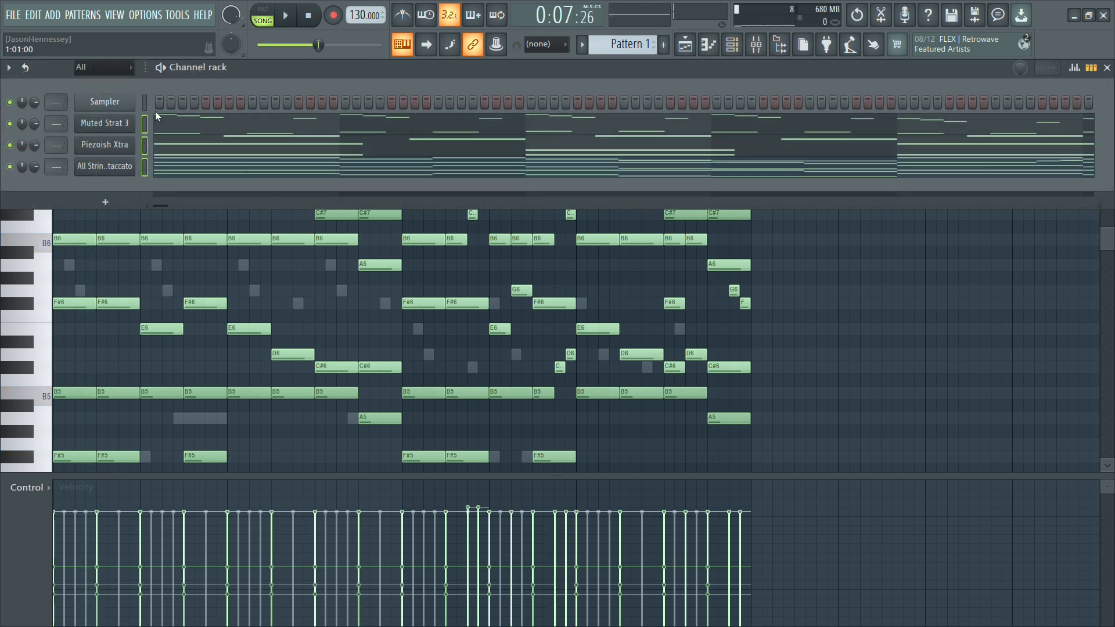
# Open the Muted Strat 3 notes and examine their velocity and pan values across the eight bars.
pyautogui.click(167, 124)
pyautogui.scroll(-8, 343, 281)
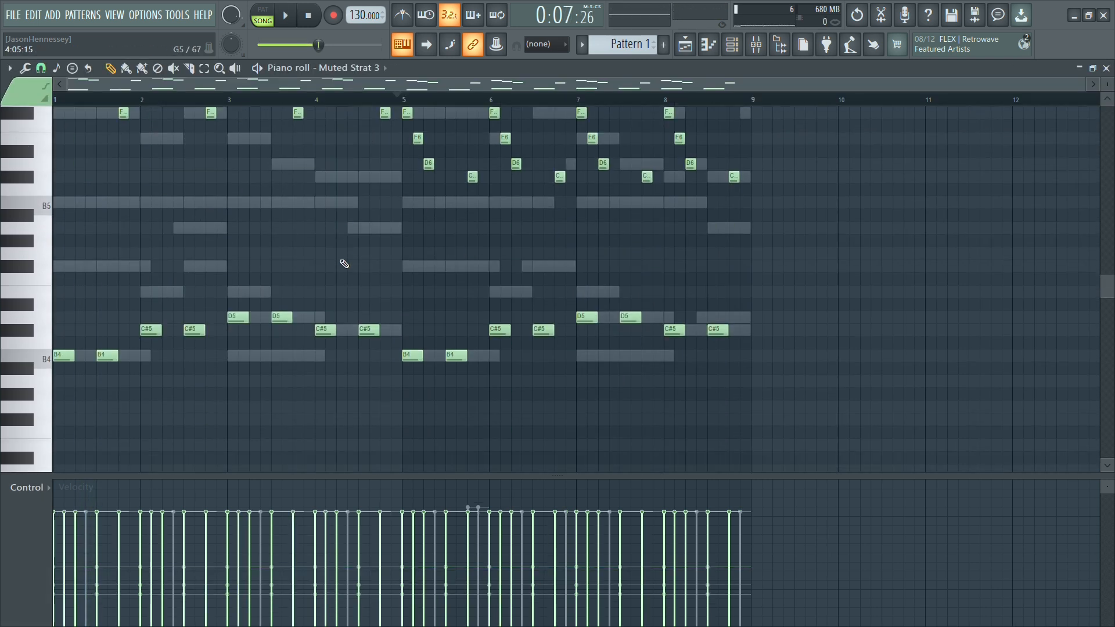
pyautogui.scroll(6, 244, 116)
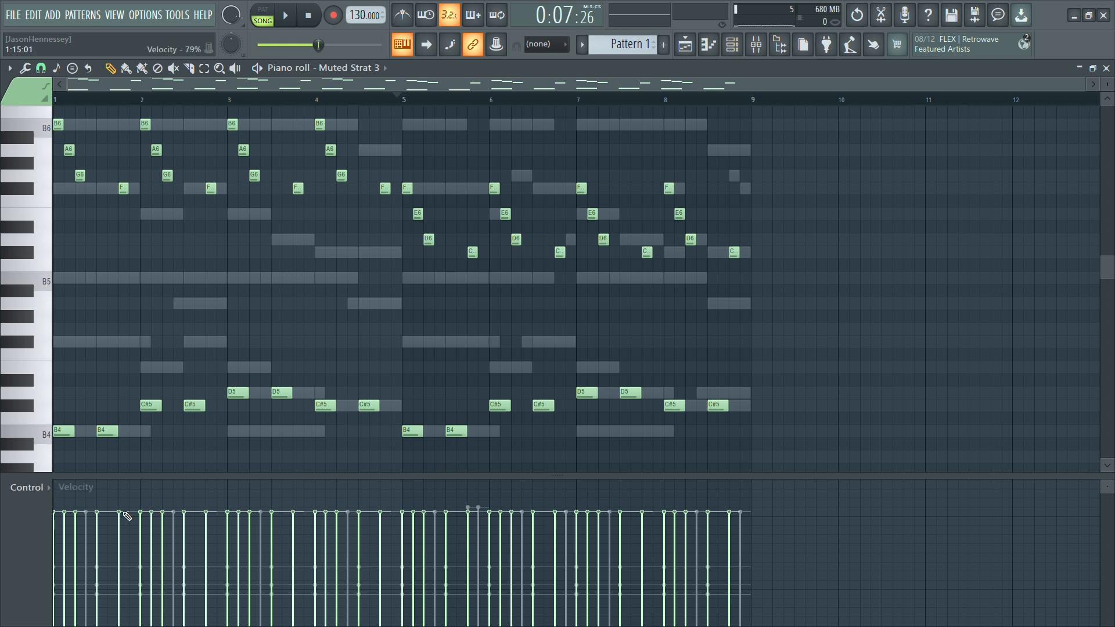
pyautogui.scroll(-1, 35, 493)
pyautogui.scroll(-1, 34, 497)
pyautogui.scroll(4, 34, 495)
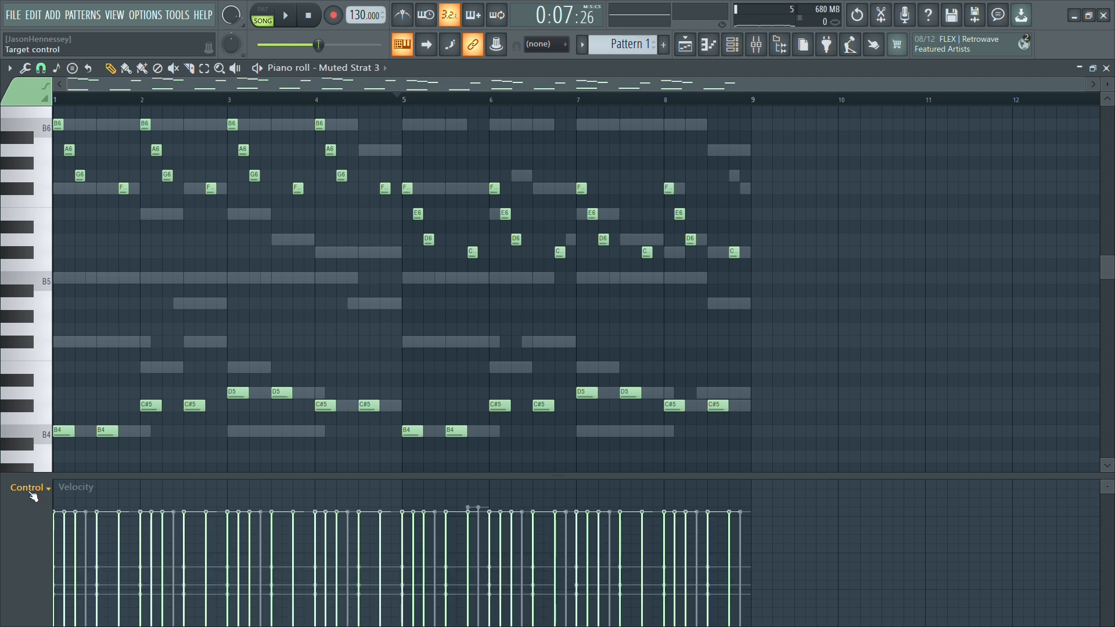
pyautogui.scroll(1, 33, 495)
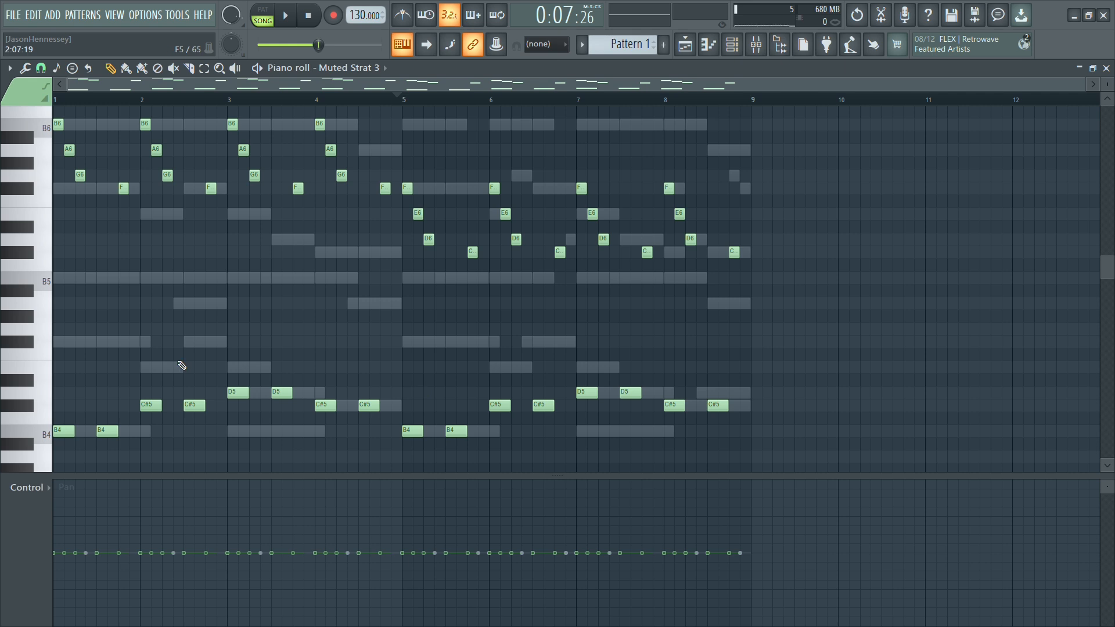
pyautogui.scroll(-3, 170, 351)
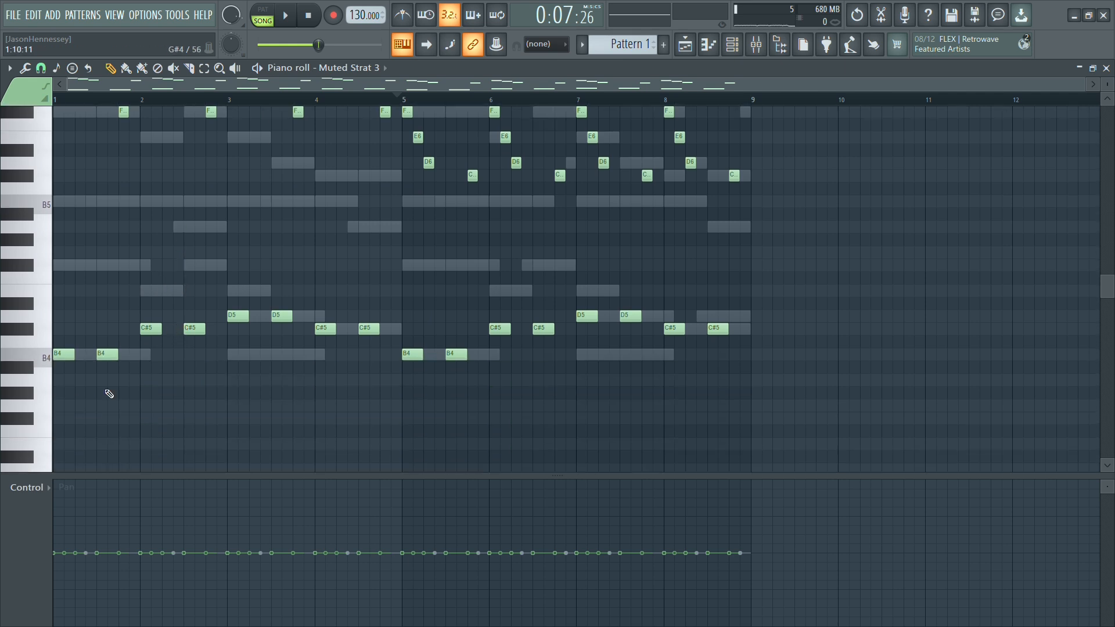
pyautogui.scroll(3, 145, 325)
# Load Fruity parametric EQ 2 on the All Strings Staccato mixer track during playback and apply its General EQ preset.
pyautogui.hotkey('ctrl', 'a')
pyautogui.press('space')
pyautogui.press('F9')
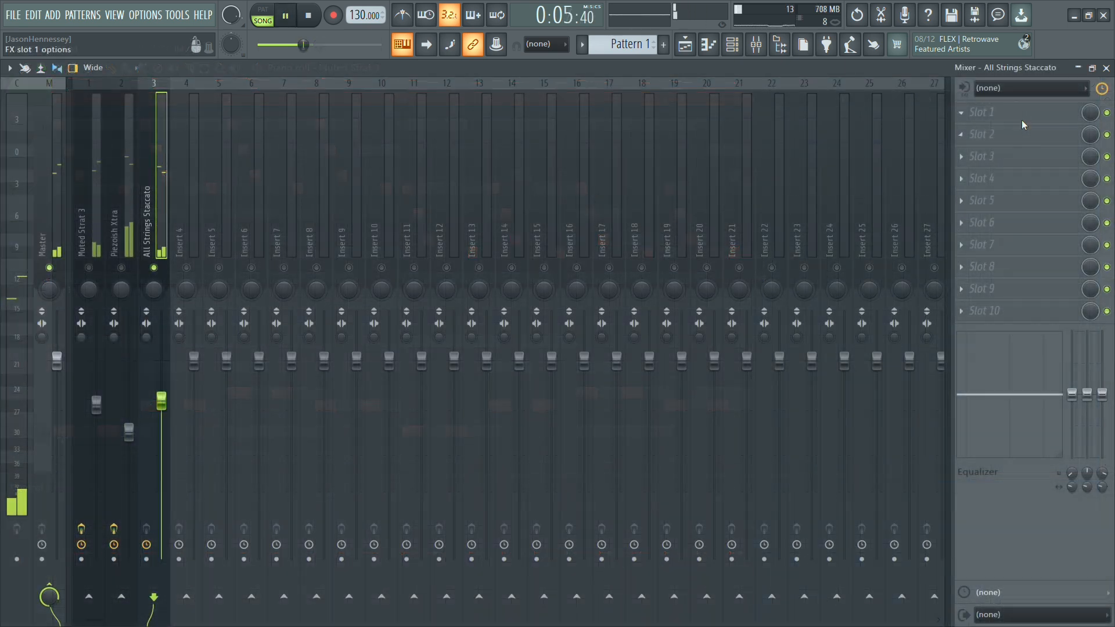
pyautogui.click(1022, 112)
pyautogui.moveTo(988, 129)
pyautogui.click(789, 509)
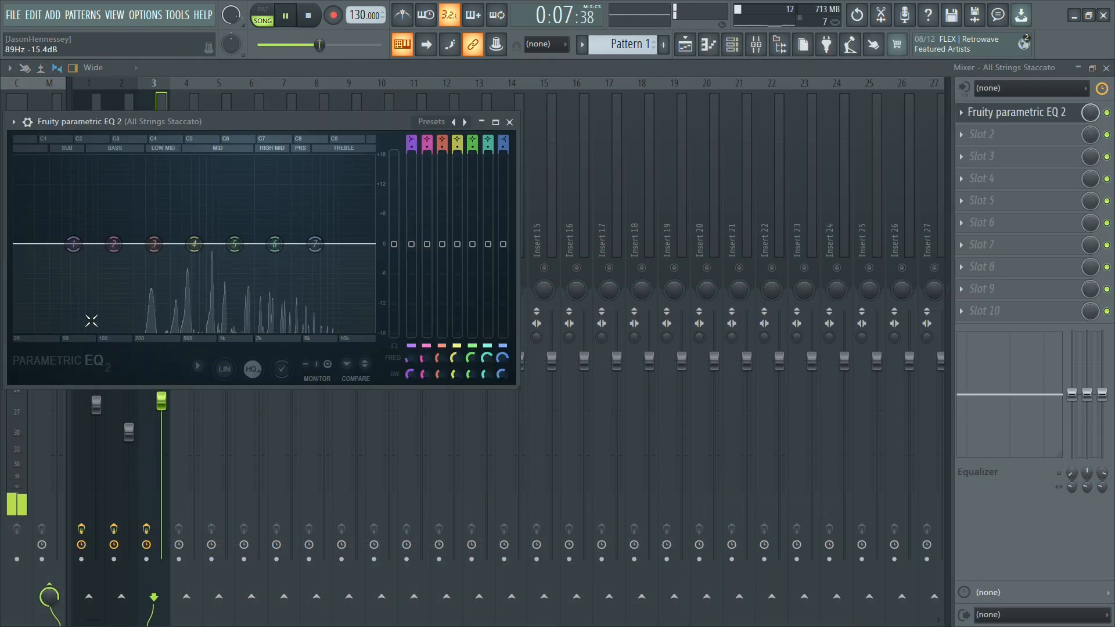
pyautogui.click(465, 122)
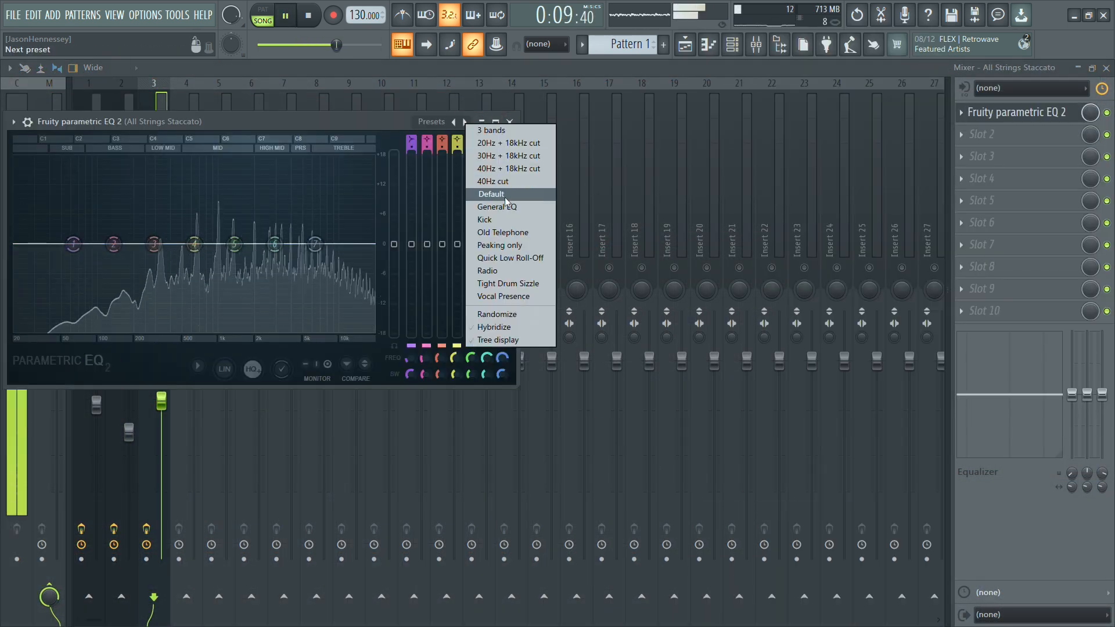
pyautogui.click(497, 207)
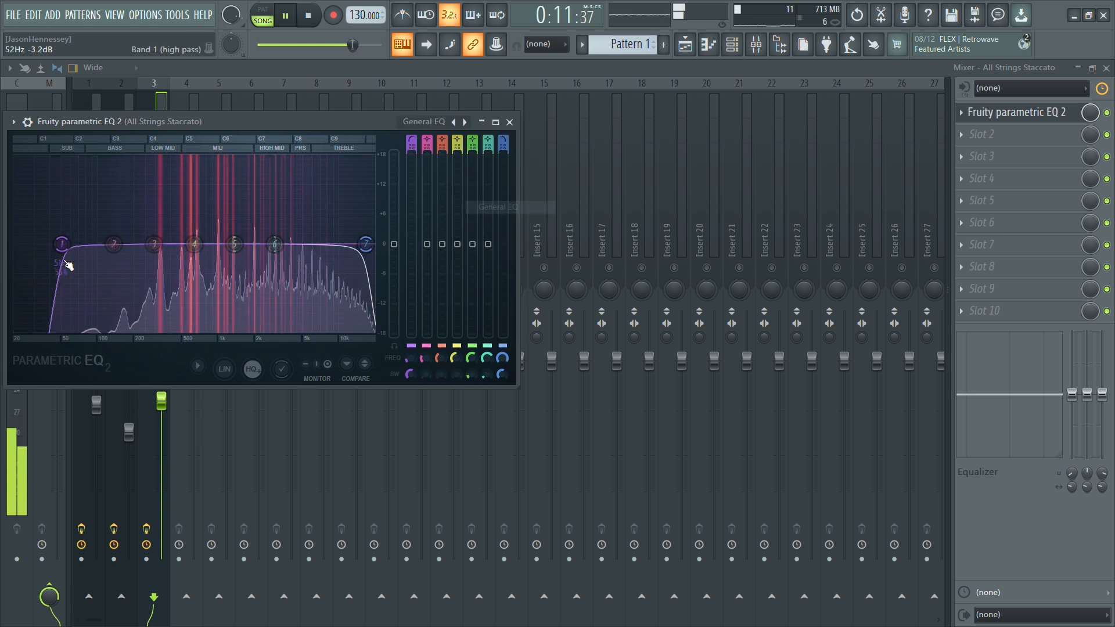
pyautogui.click(509, 122)
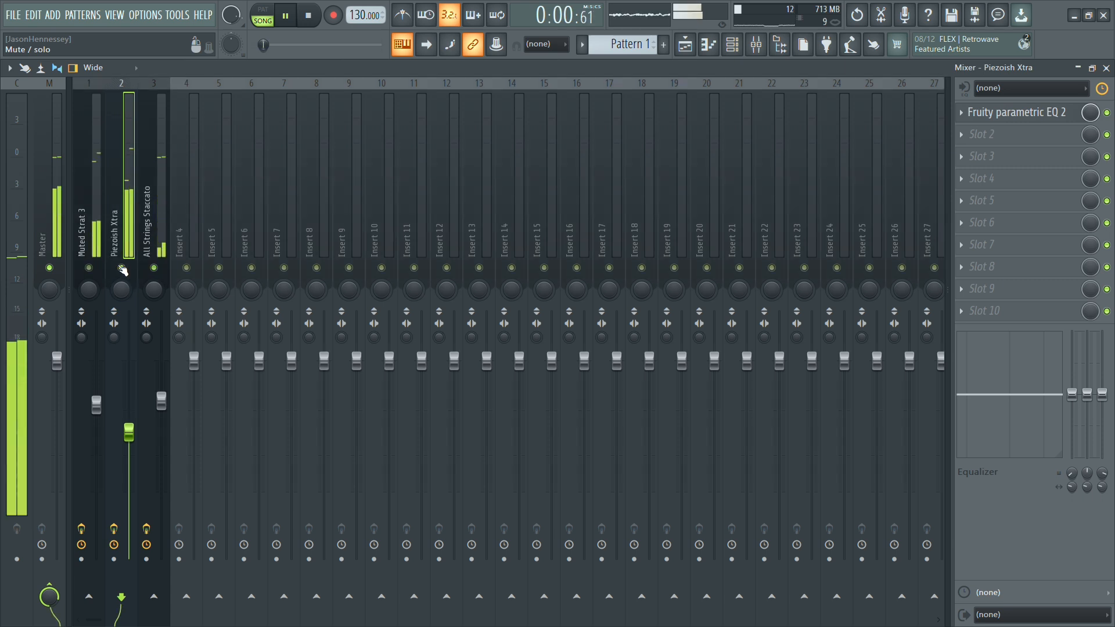
# Check the Fruity parametric EQ 2 curves on the Piezoish Xtra and Muted Strat 3 mixer tracks during playback.
pyautogui.click(1022, 118)
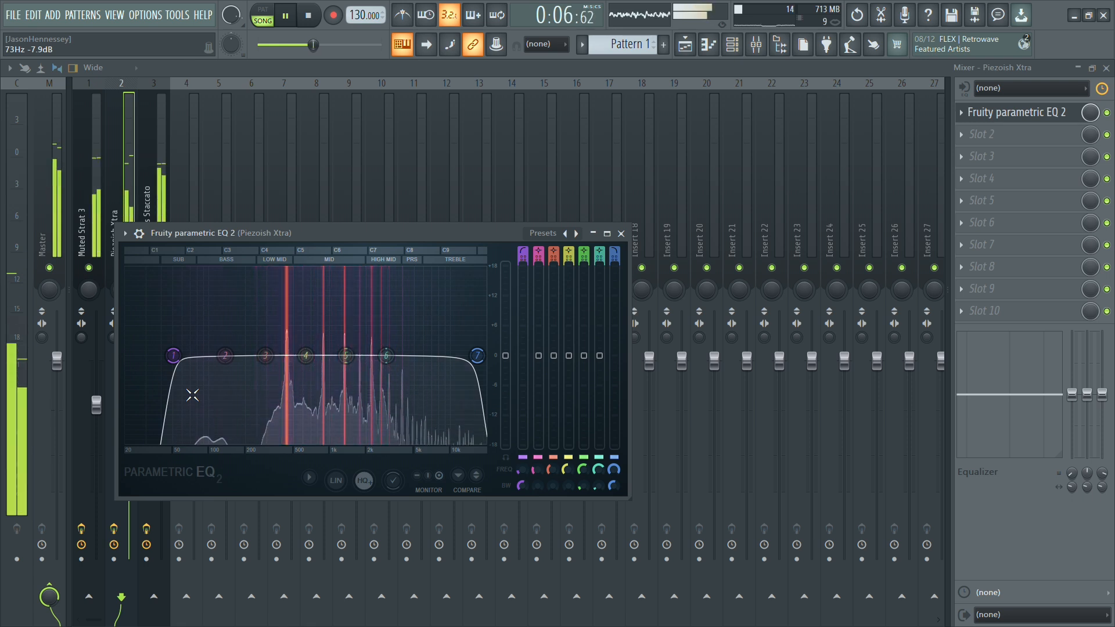
pyautogui.click(102, 173)
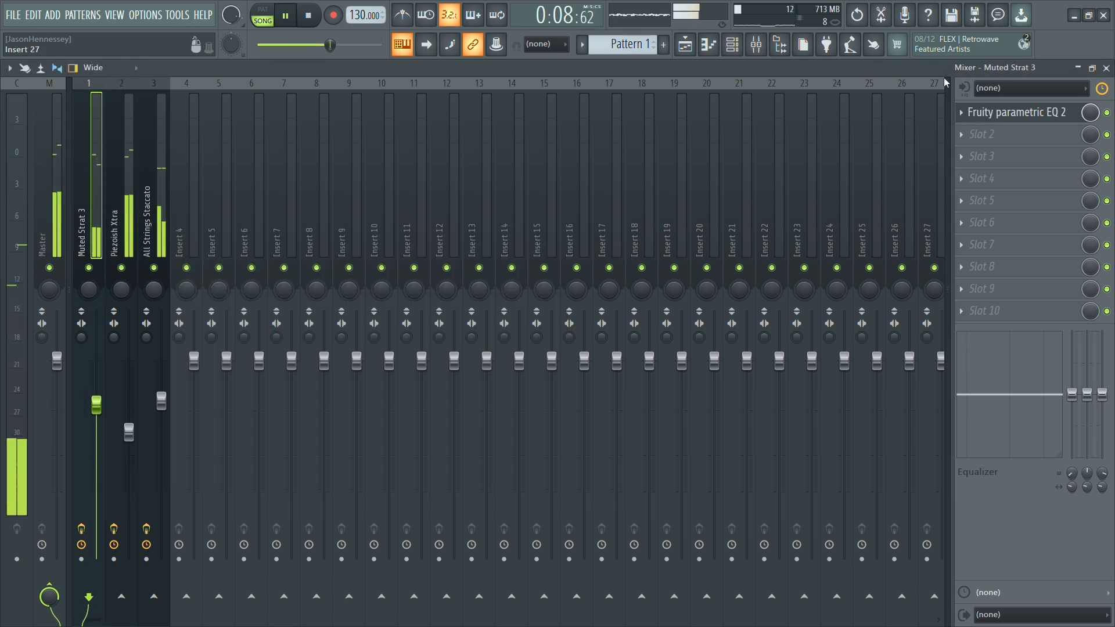
pyautogui.click(1010, 118)
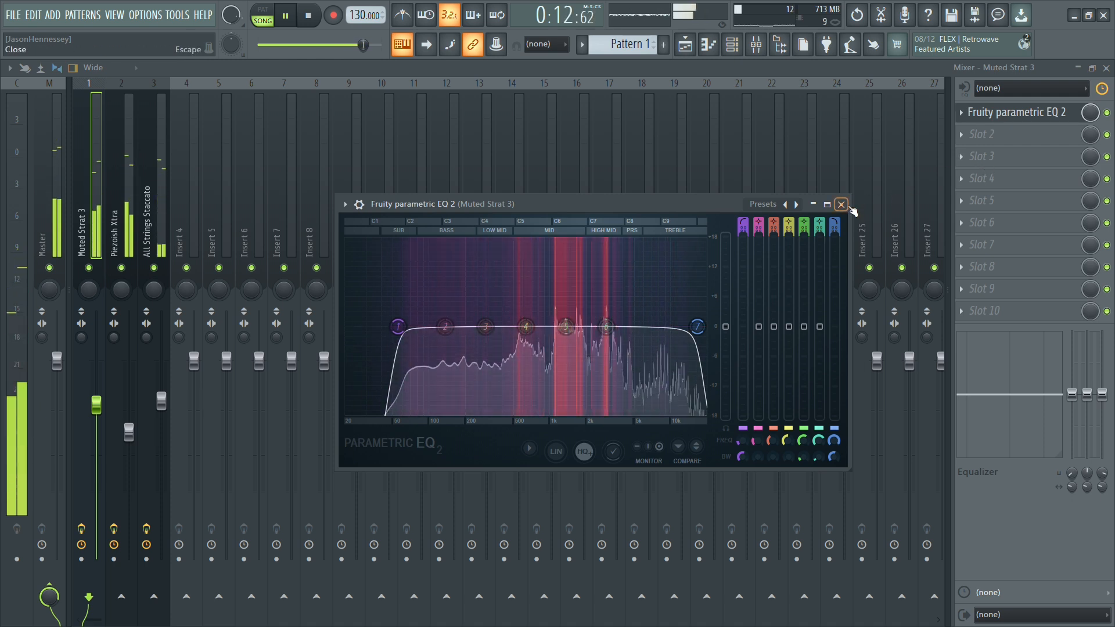
pyautogui.click(841, 205)
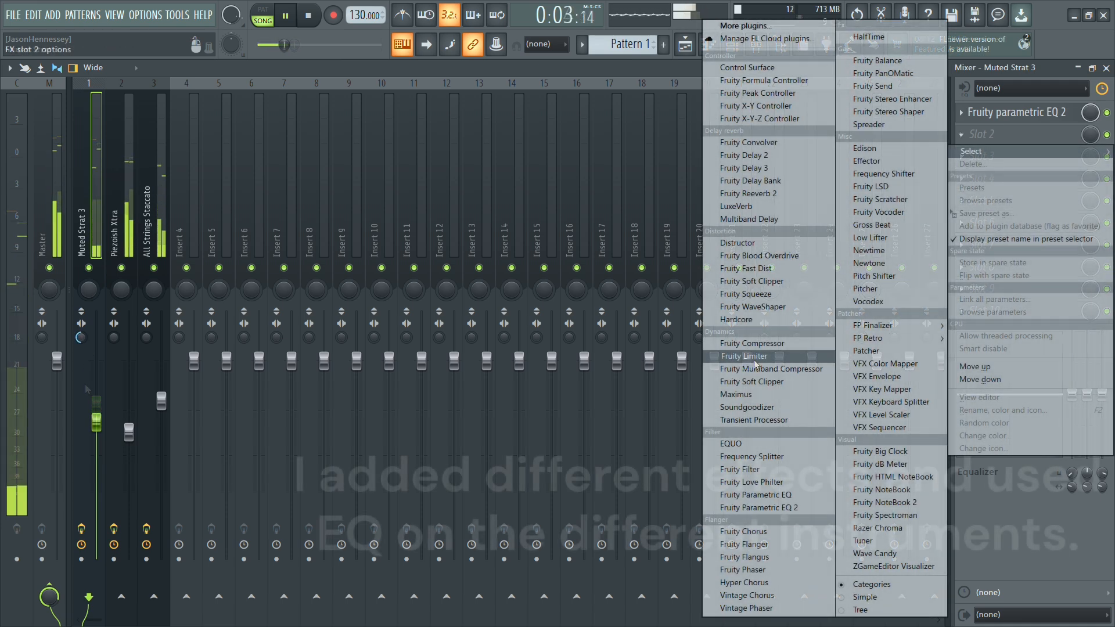
# Add Fruity Limiter to the second effect slot of the Muted Strat 3 track, stop playback, and lower the limiter's ceiling.
pyautogui.click(756, 357)
pyautogui.moveTo(328, 383); pyautogui.dragTo(370, 395)
pyautogui.press('space')
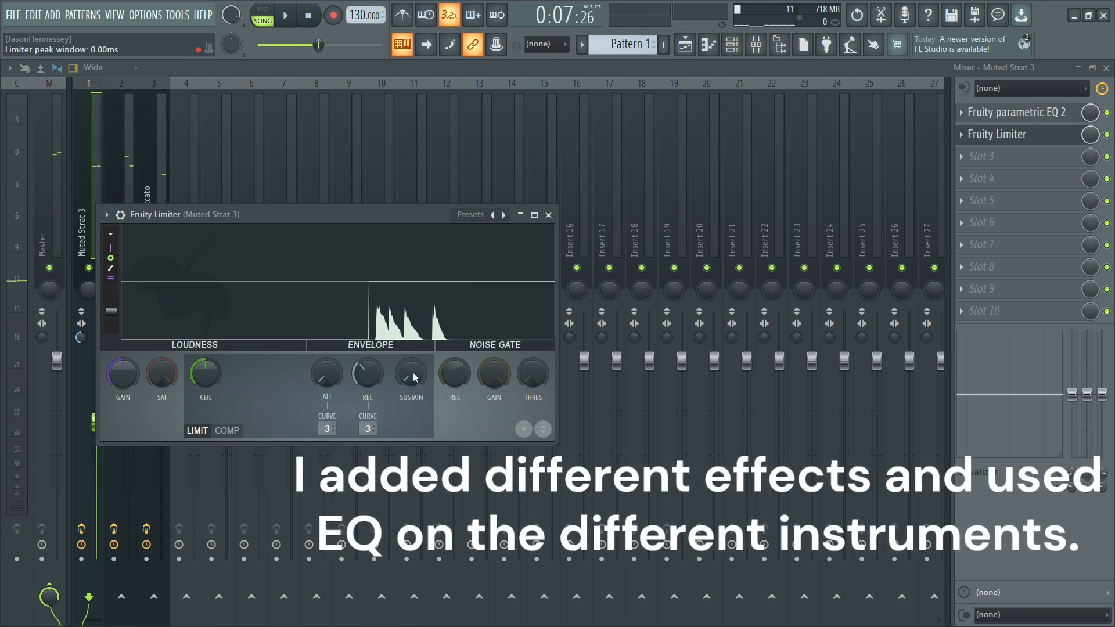
pyautogui.moveTo(205, 373); pyautogui.dragTo(202, 392)
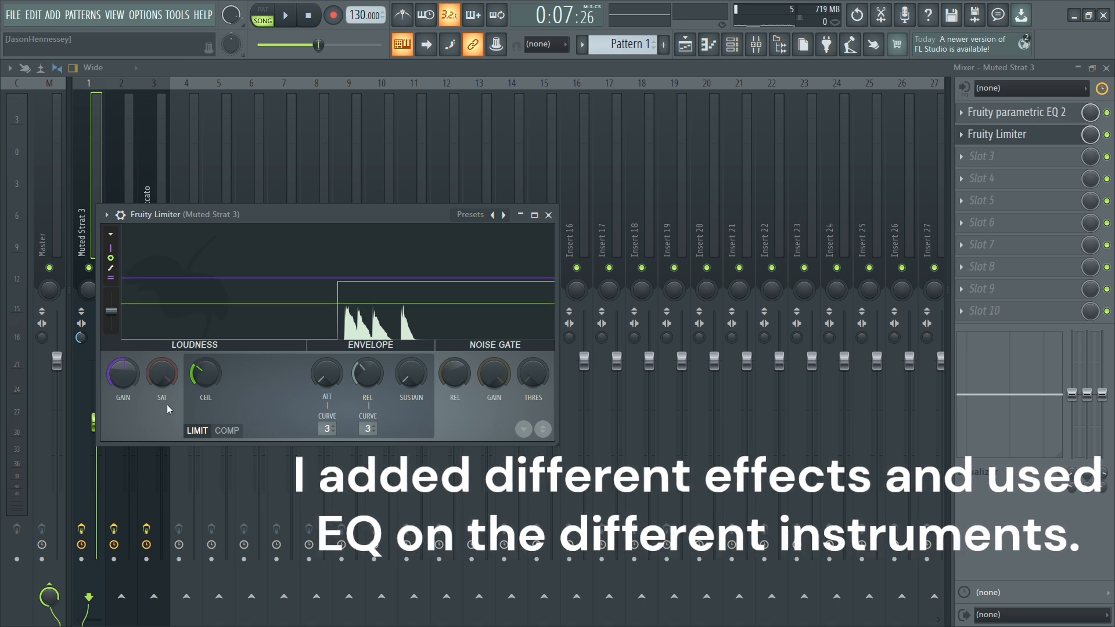
# Play back the arrangement, then create a new pattern named Pat1 spanning eight bars on Track 4.
pyautogui.press('space')
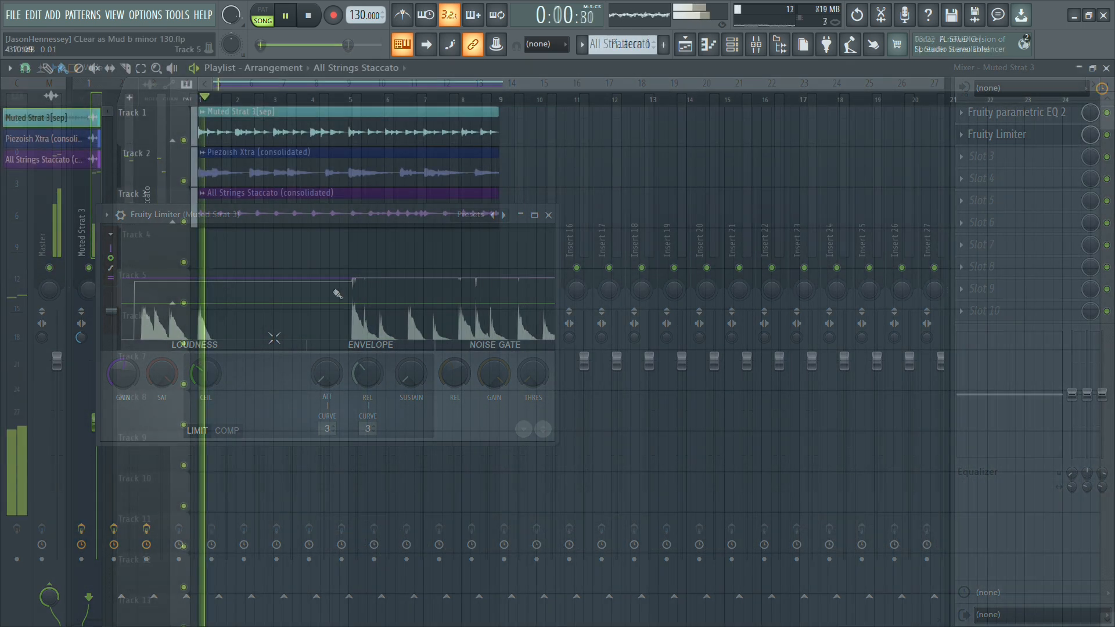
pyautogui.click(17, 95)
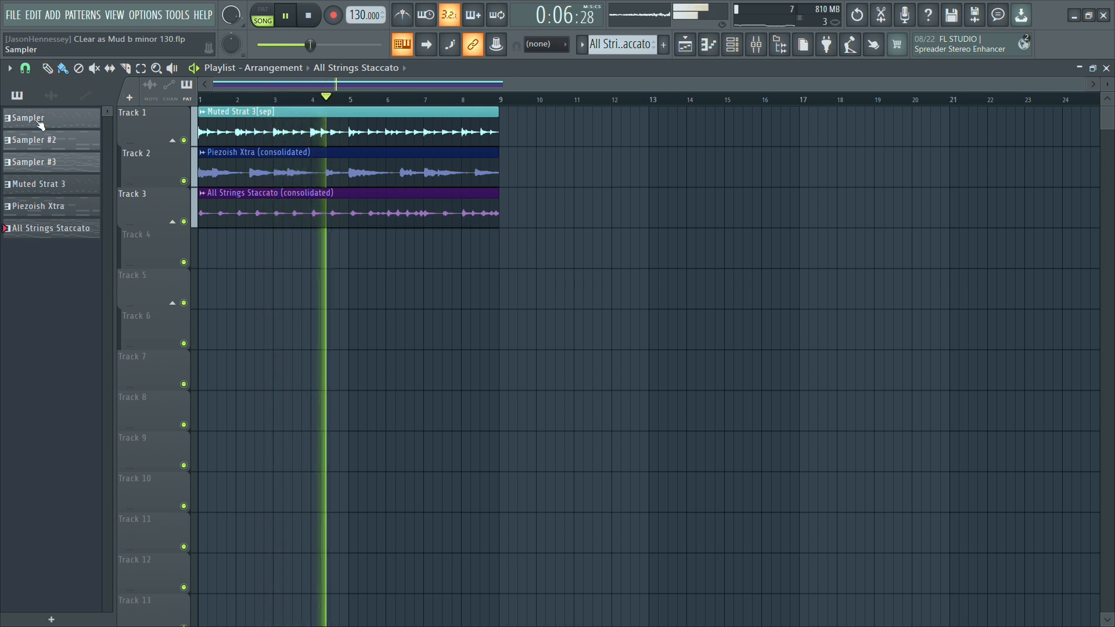
pyautogui.click(663, 44)
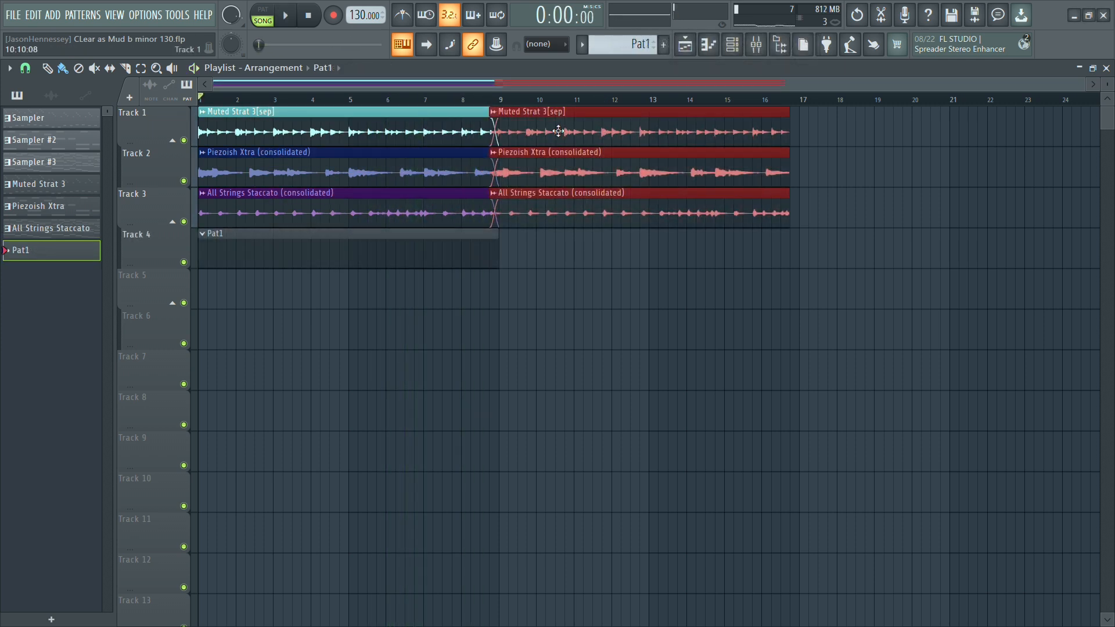
# Align the duplicated Muted Strat, Piezoish and Strings clips at bar 9 and consolidate them into one WAV audio clip.
pyautogui.moveTo(556, 130); pyautogui.dragTo(565, 129)
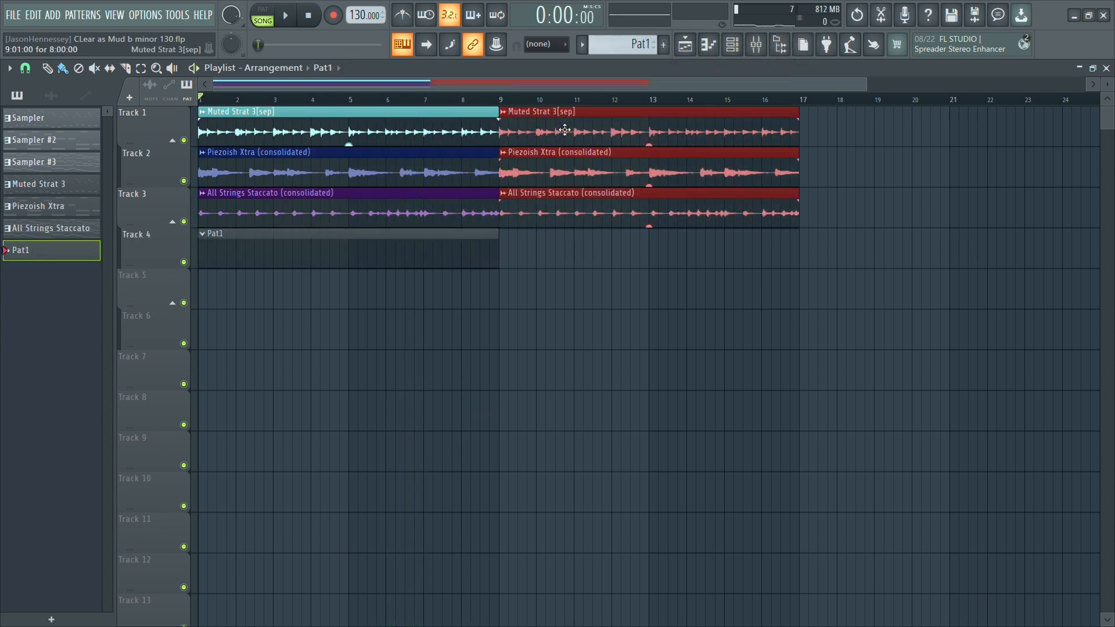
pyautogui.hotkey('ctrl', 'alt', 'c')
pyautogui.click(671, 523)
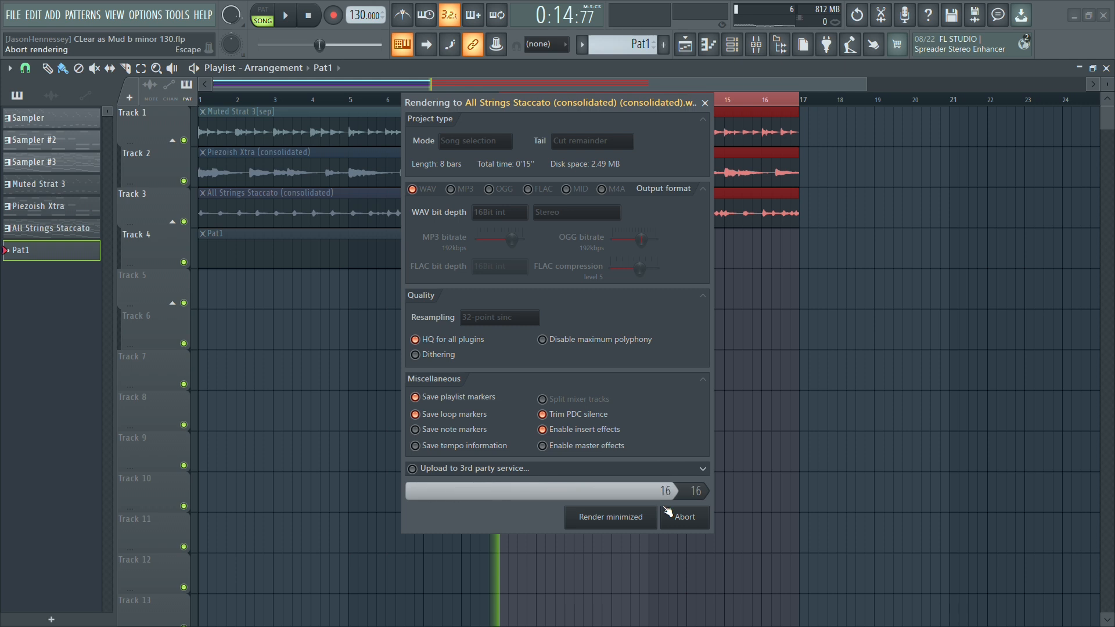
# Slice the consolidated strings clip into one-bar pieces and rearrange them on Track 2 between bars 9 and 17, checking by playback.
pyautogui.press('c')
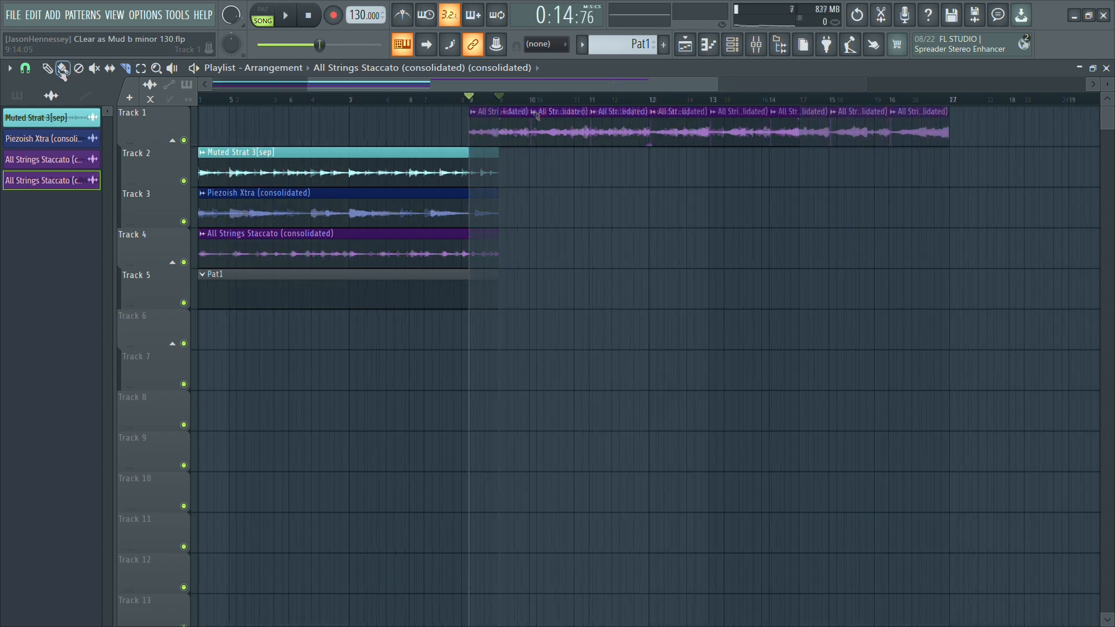
pyautogui.click(47, 68)
pyautogui.moveTo(906, 128); pyautogui.dragTo(484, 168)
pyautogui.moveTo(852, 134); pyautogui.dragTo(912, 174)
pyautogui.press('space')
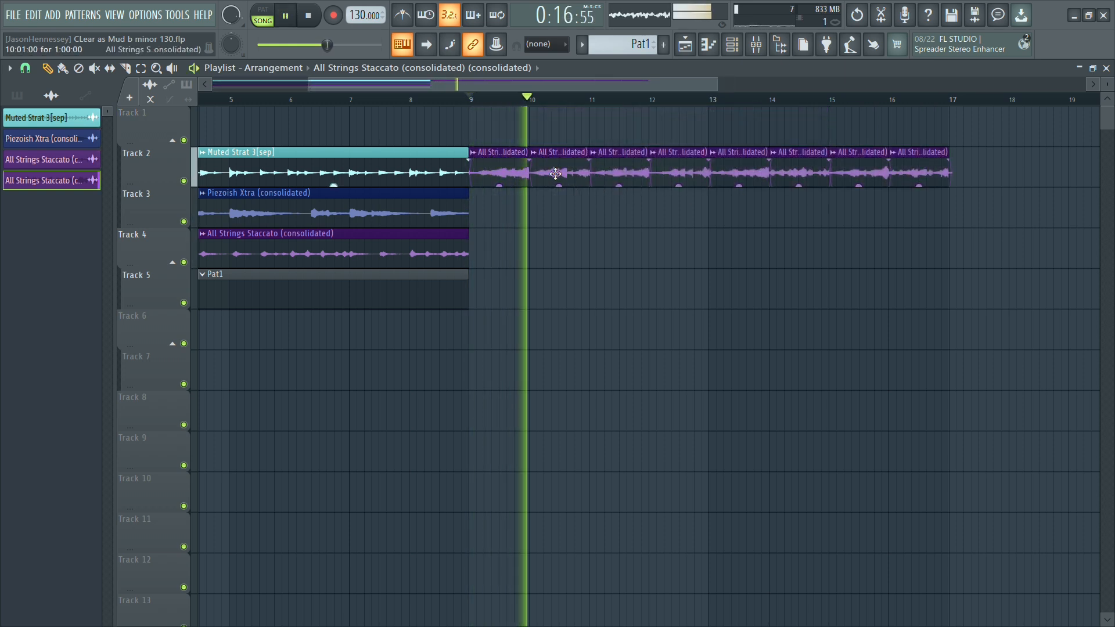
# Name the copy of the m1 clip at bar 9 m2 and color it Burly Wood (#D9C88E).
pyautogui.scroll(-3, 622, 237)
pyautogui.scroll(8, 468, 219)
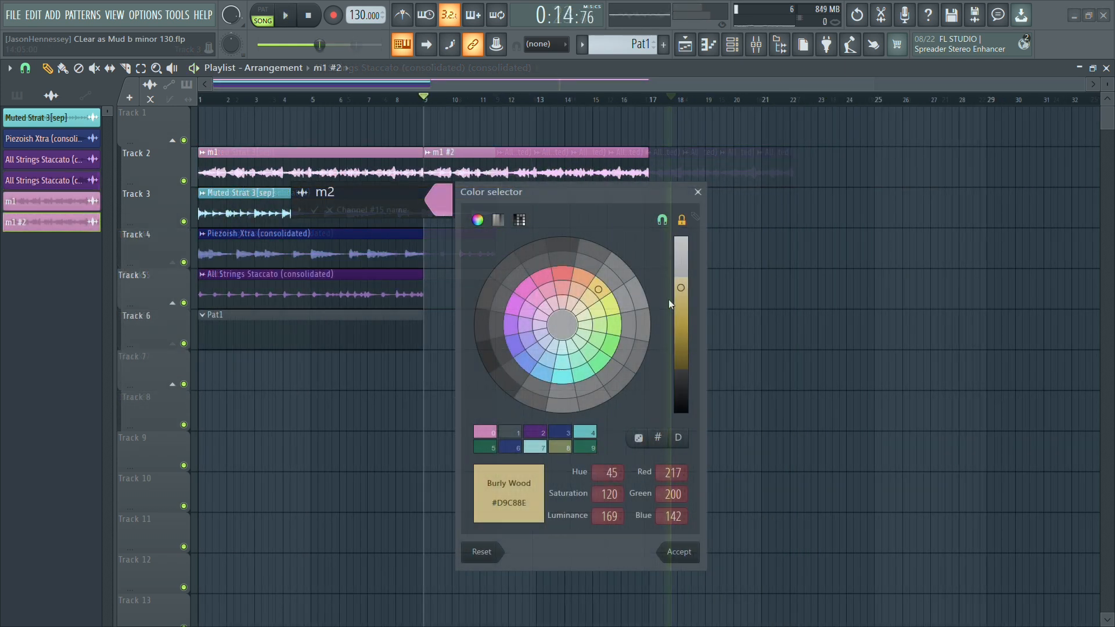
pyautogui.press('Return')
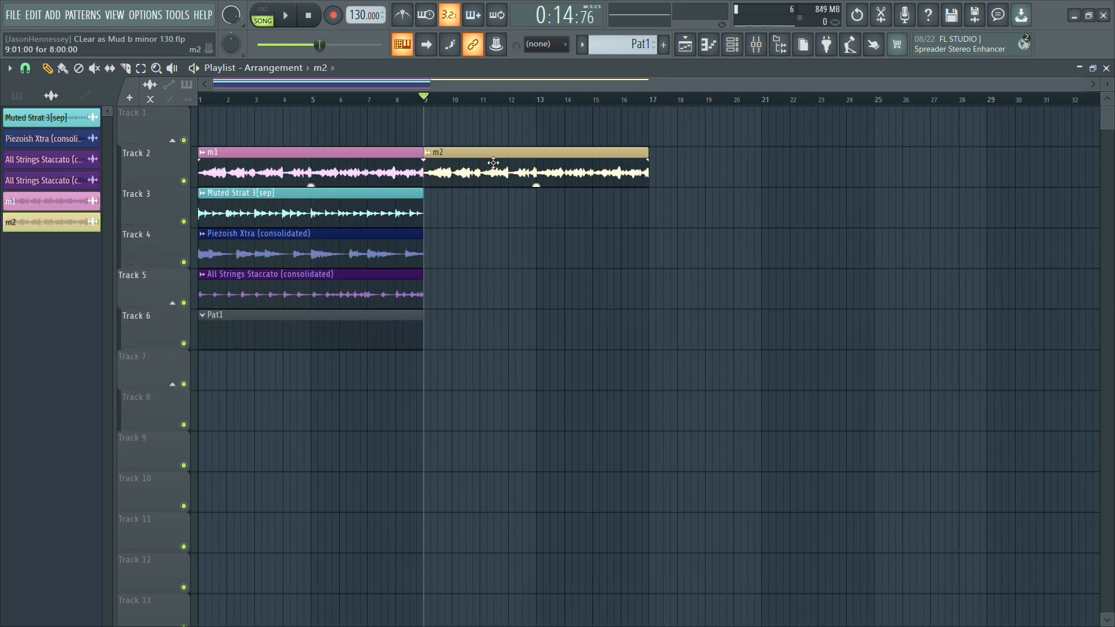
# Reverse the m2 clip with DC offset removal, set its time stretching mode to Stretch and its pitch range to 12 semitones.
pyautogui.doubleClick(498, 167)
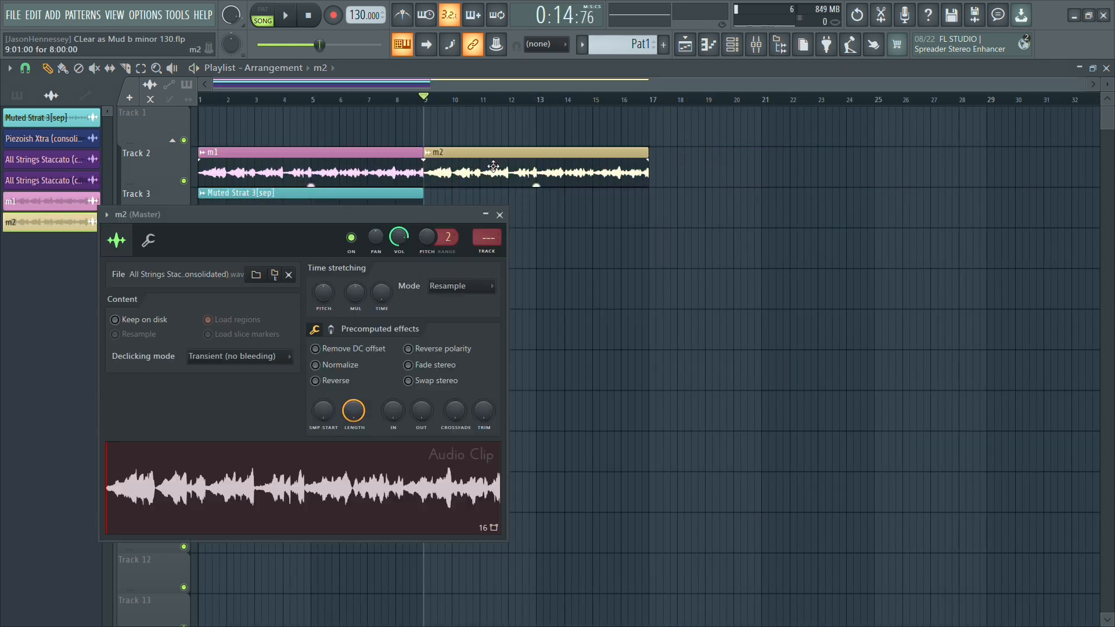
pyautogui.click(328, 387)
pyautogui.click(458, 287)
pyautogui.click(452, 320)
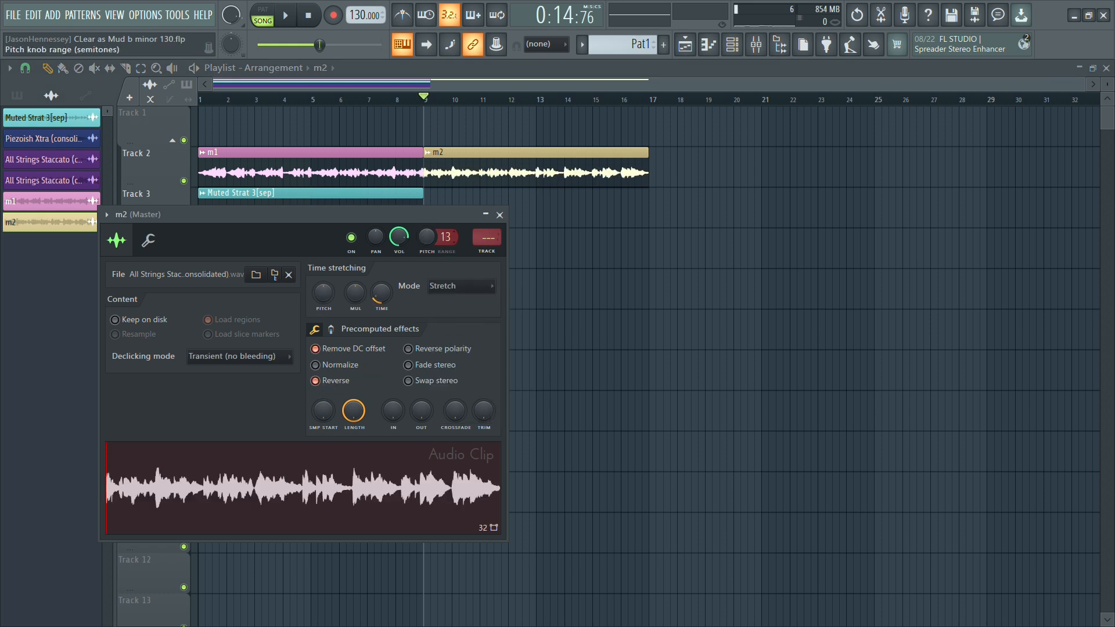
pyautogui.click(499, 215)
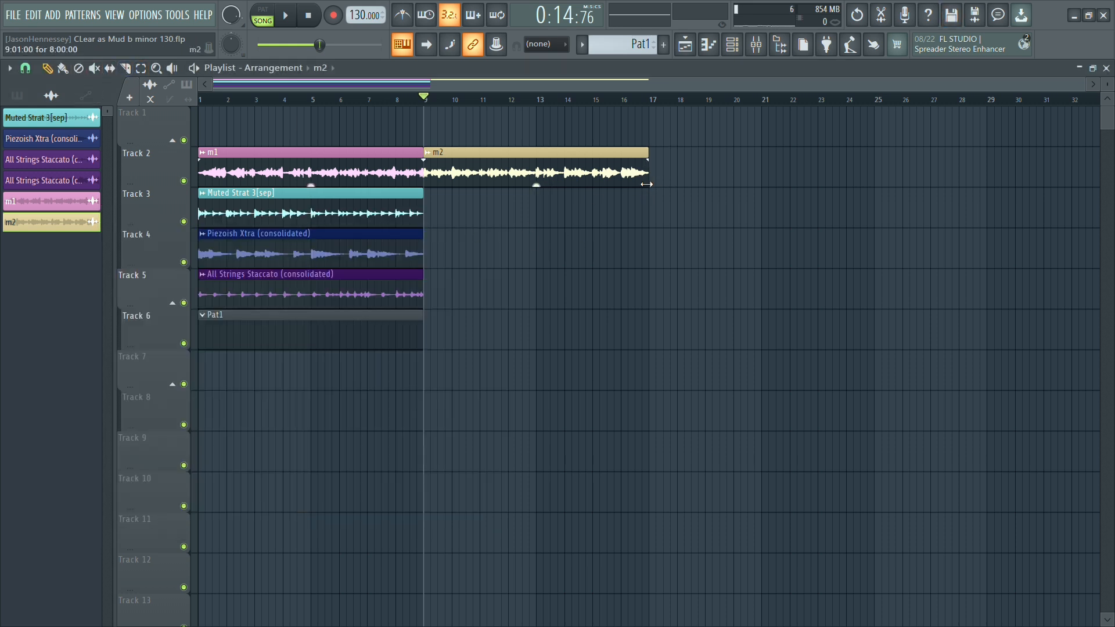
# Stretch the m2 clip out to bar 25 and raise its channel pitch to +1200 cents during playback.
pyautogui.moveTo(647, 184); pyautogui.dragTo(874, 185)
pyautogui.doubleClick(744, 153)
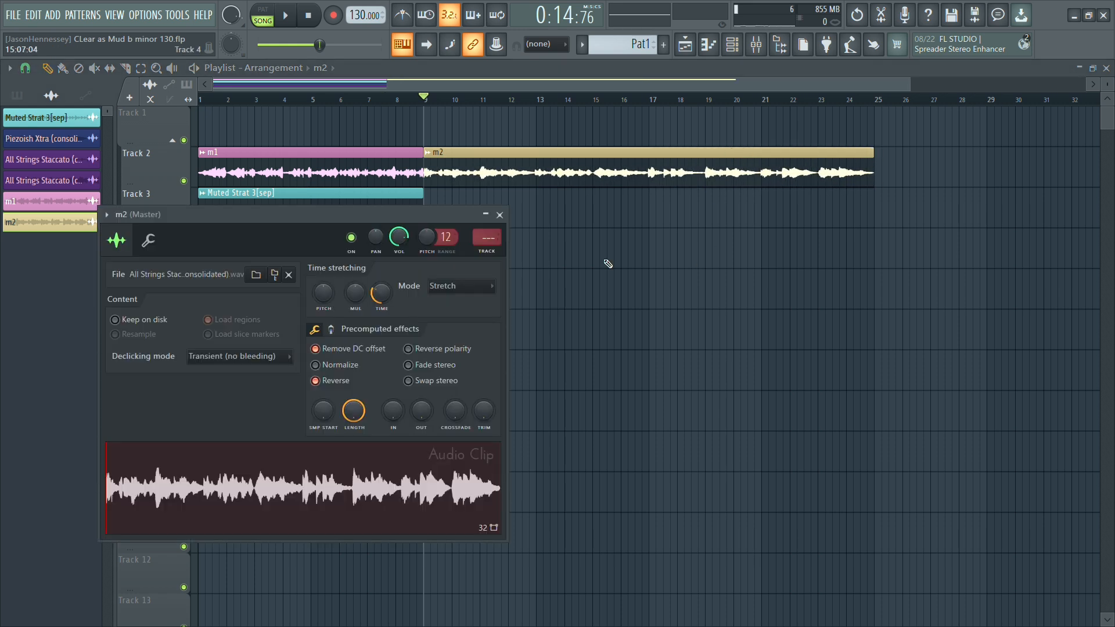
pyautogui.press('space')
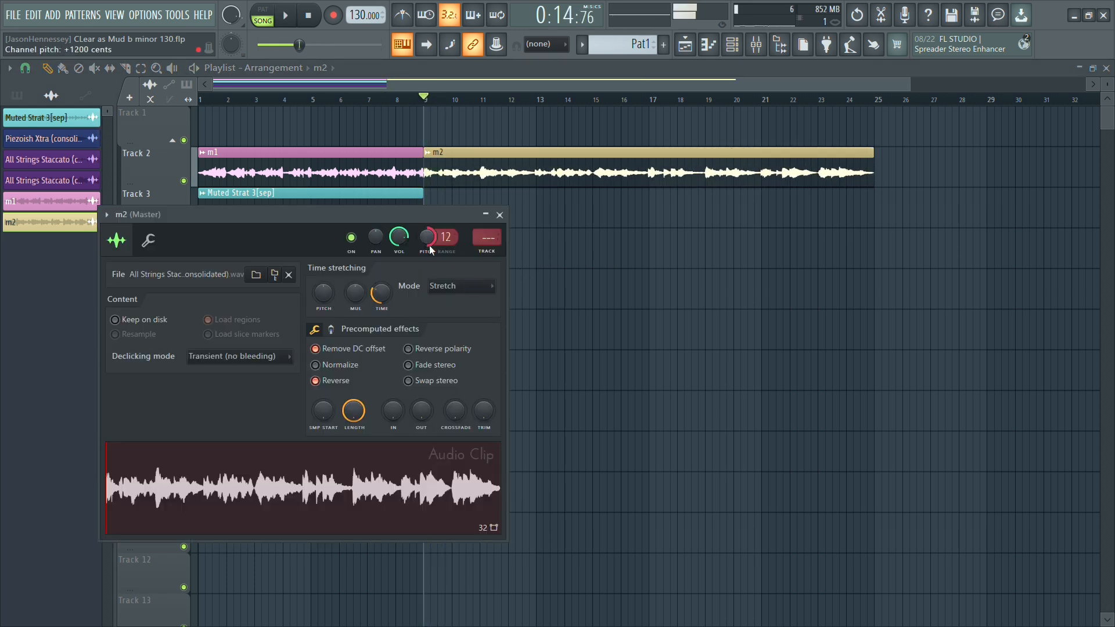
pyautogui.rightClick(609, 370)
pyautogui.doubleClick(642, 154)
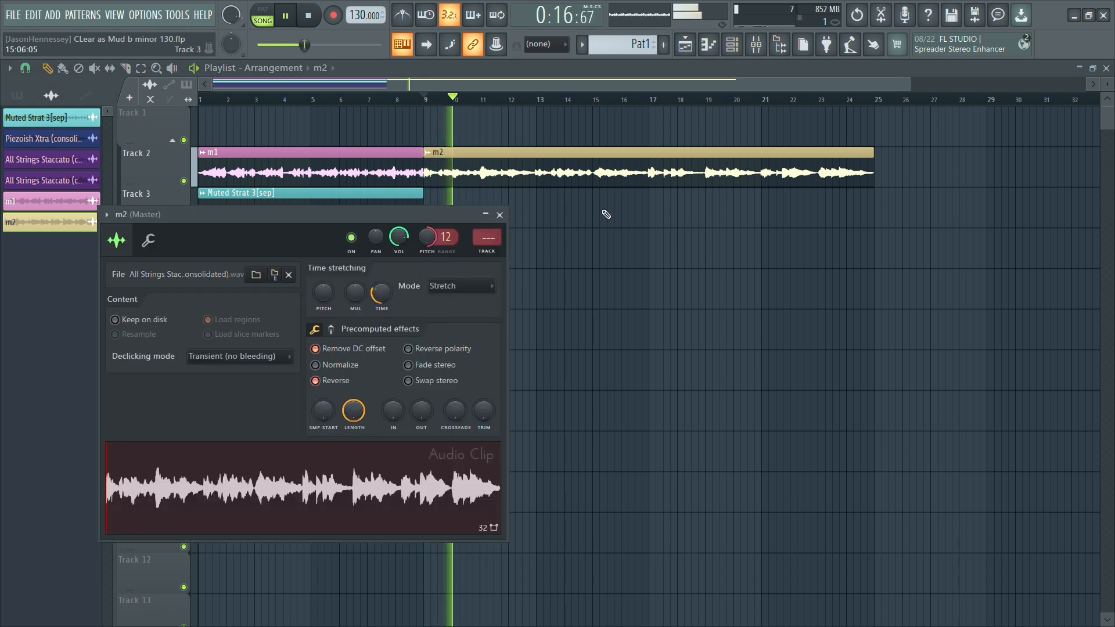
# Route m2 to mixer track 7 with the Strech and reverse fx state, and review its Gross Beat and Fruity Reeverb 2 settings.
pyautogui.click(482, 253)
pyautogui.rightClick(282, 226)
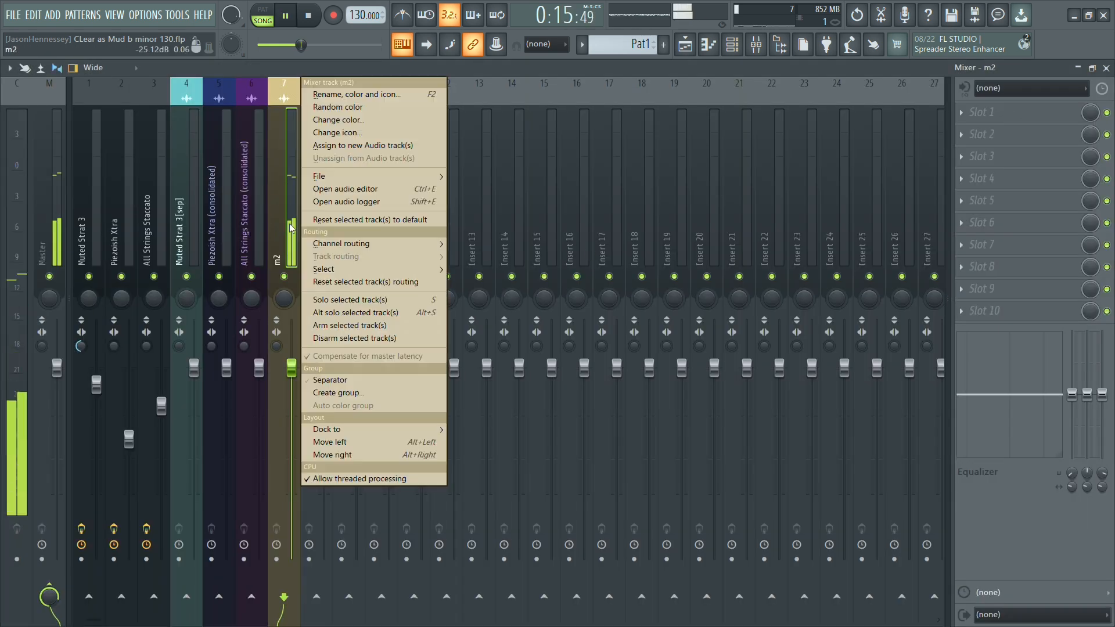
pyautogui.moveTo(325, 176)
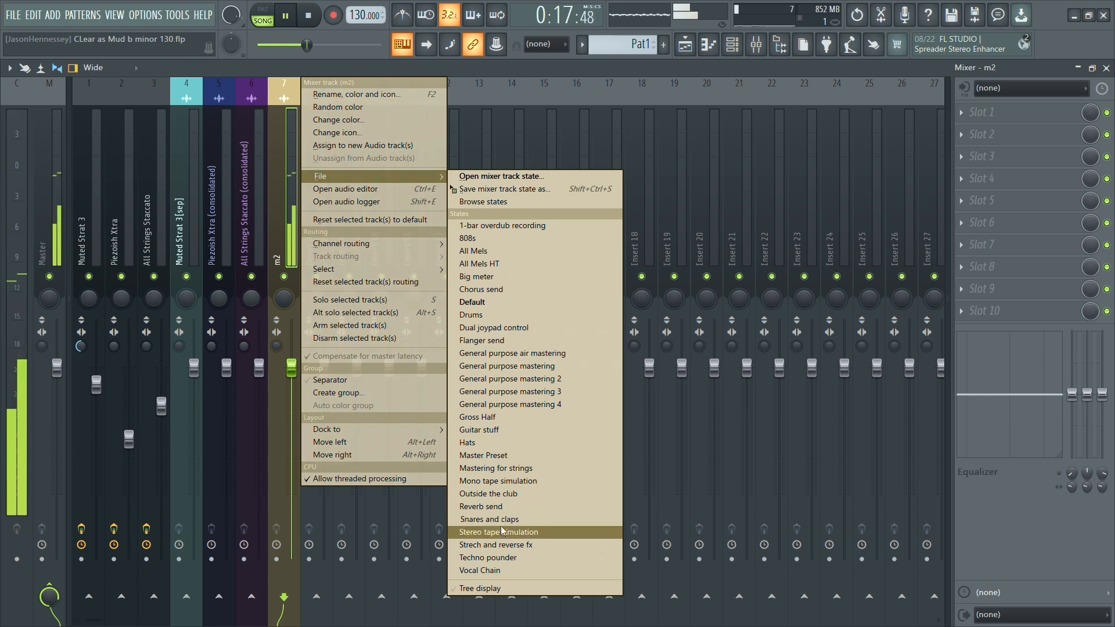
pyautogui.click(497, 544)
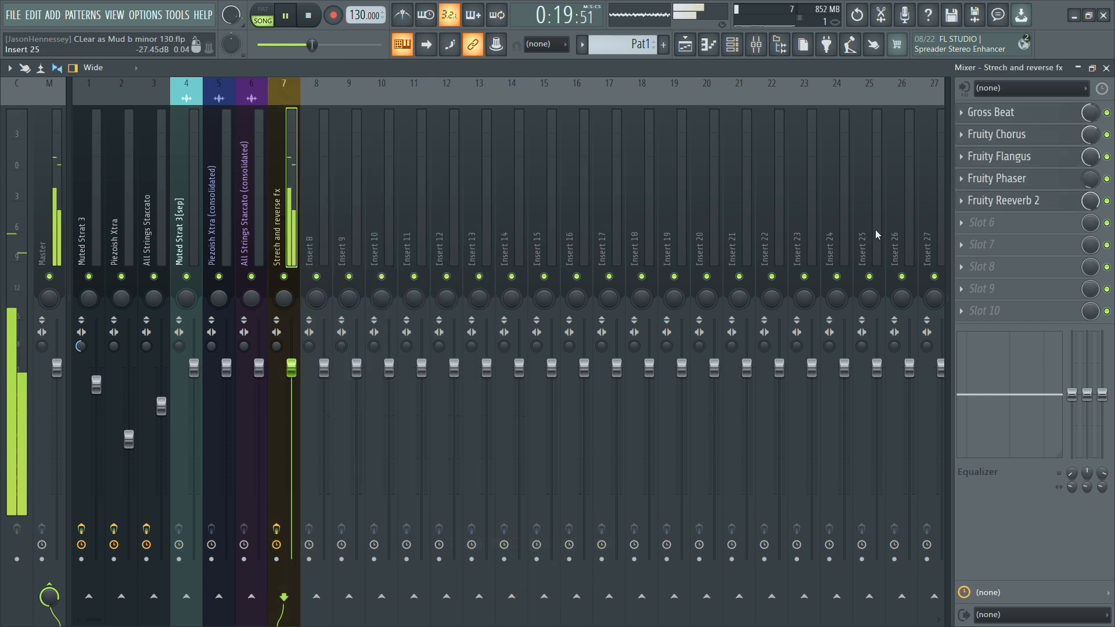
pyautogui.press('space')
pyautogui.click(1020, 114)
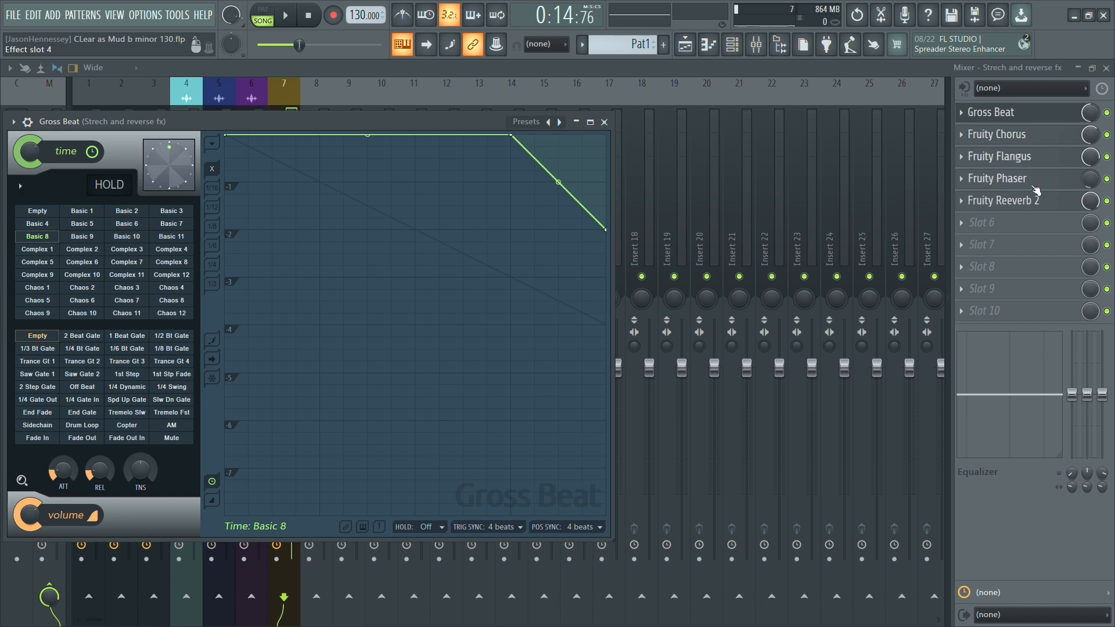
pyautogui.click(1029, 209)
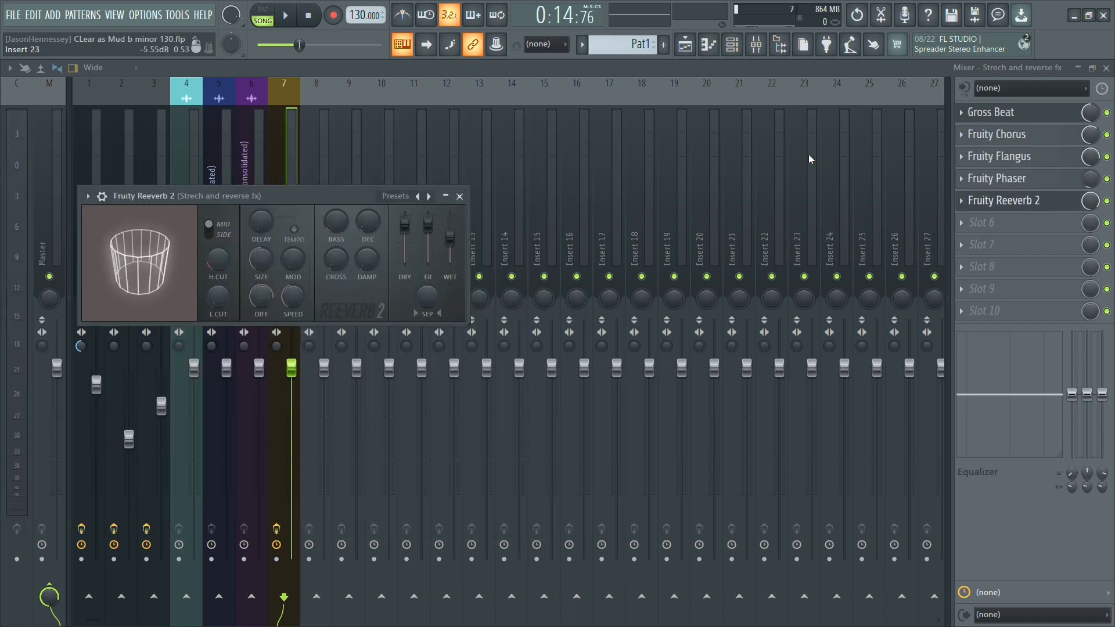
# Consolidate the m2 clip on Track 2 and extend the resulting clip to end at bar 17.
pyautogui.click(686, 45)
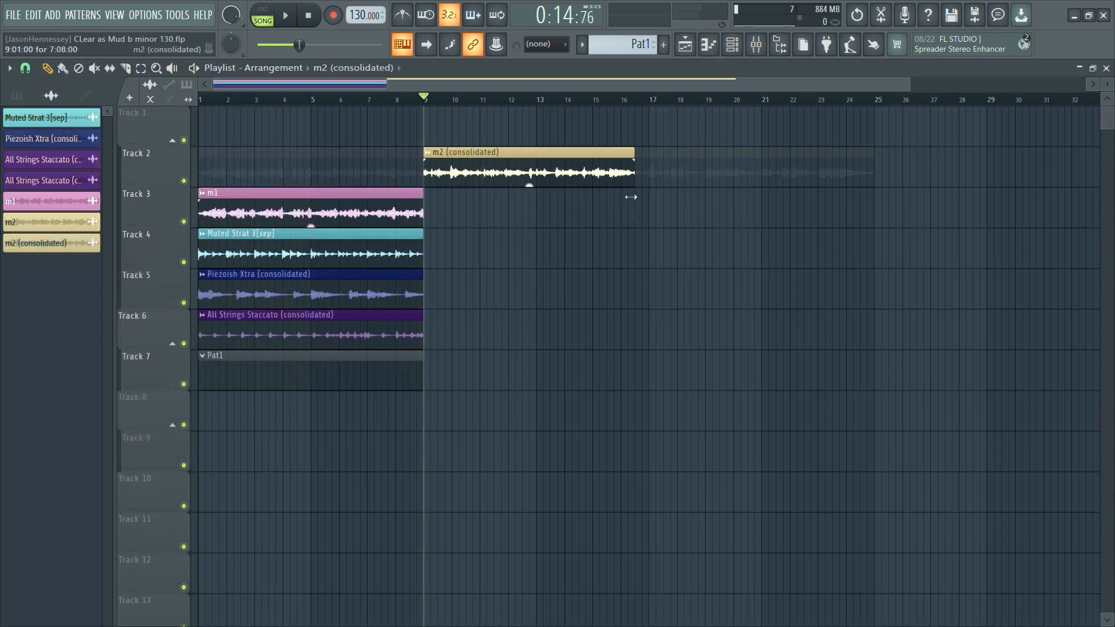
pyautogui.moveTo(631, 197); pyautogui.dragTo(644, 183)
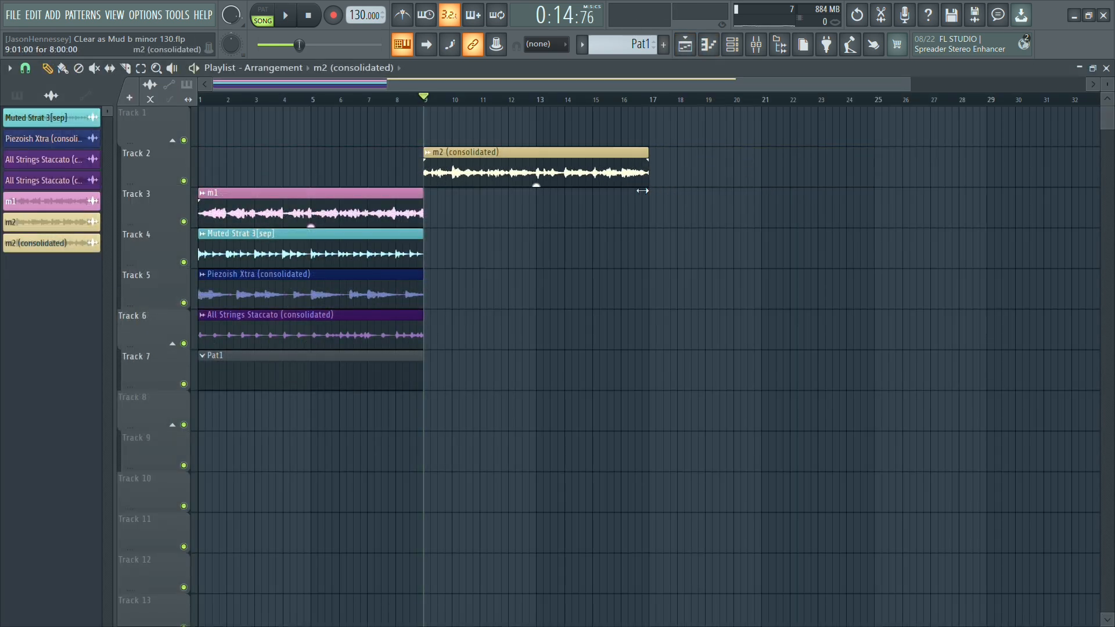
# Set the consolidated m2 clip to Stretch mode, Smooth (bleeding) declicking and a pitch range of 12, with DC offset removed.
pyautogui.doubleClick(602, 165)
pyautogui.click(476, 306)
pyautogui.click(472, 344)
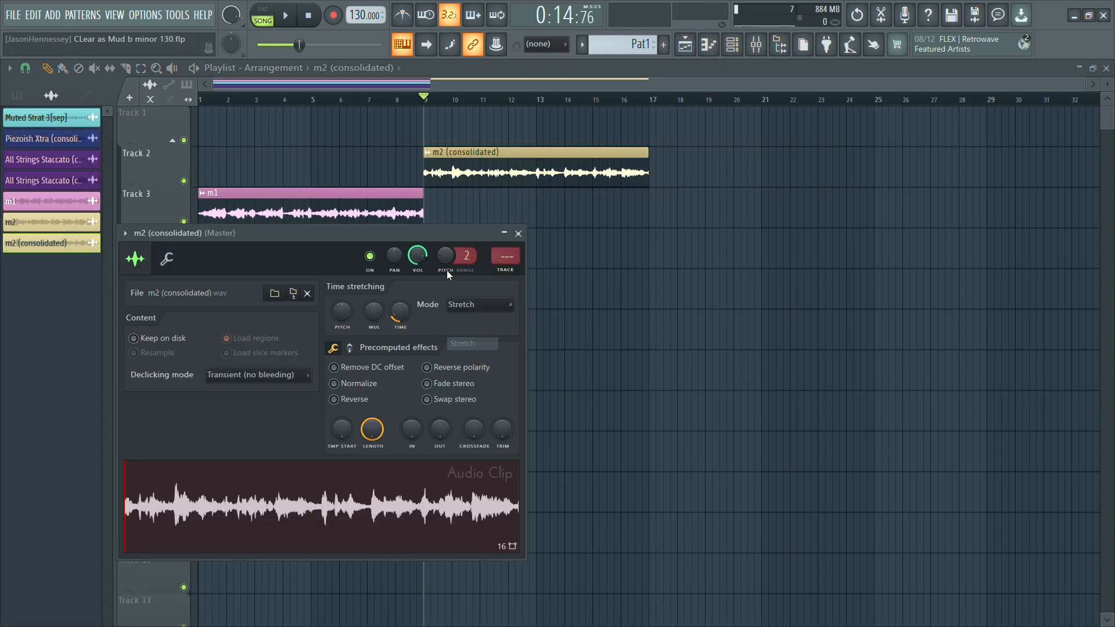
pyautogui.click(279, 375)
pyautogui.click(247, 441)
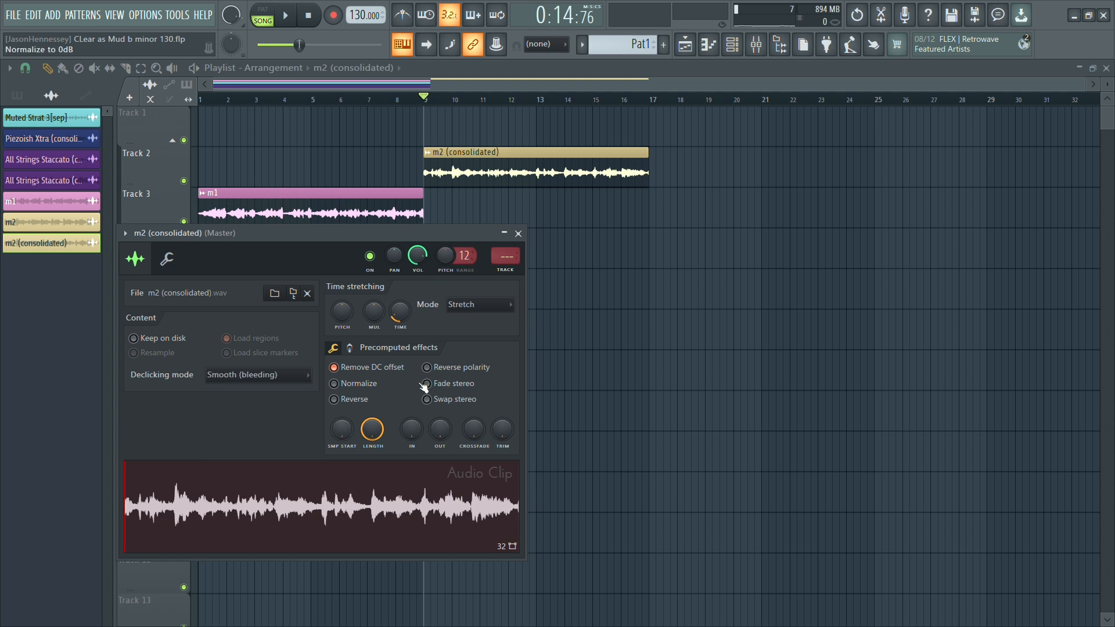
pyautogui.click(518, 233)
# Audition the consolidated m2 clip, shorten it to four bars and repeat it across bars 1 to 8 above m1.
pyautogui.press('space')
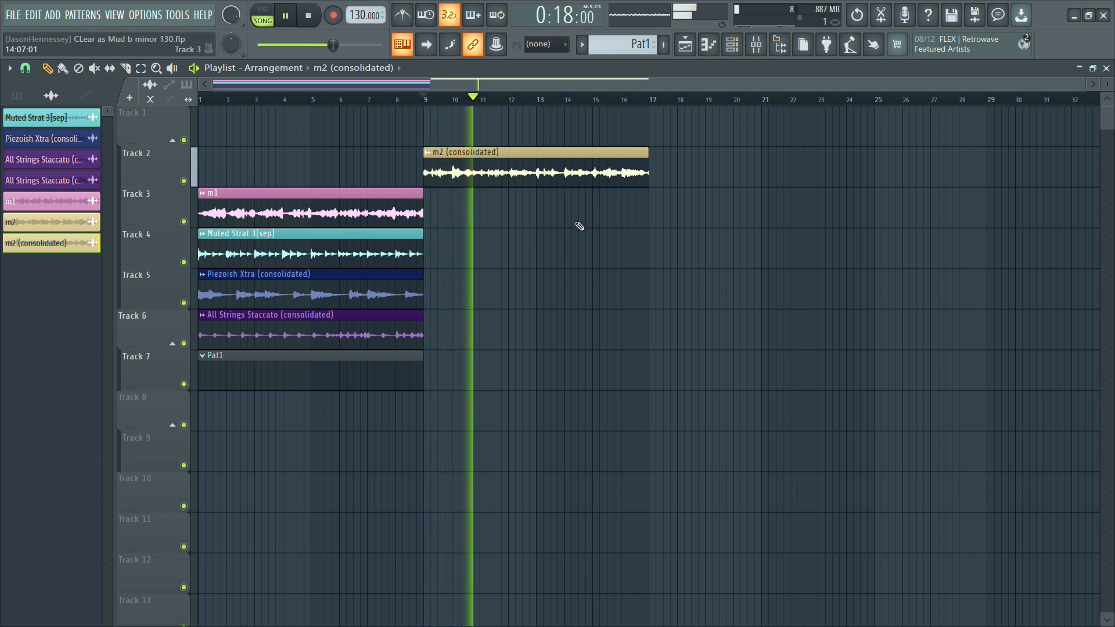
pyautogui.press('space')
pyautogui.moveTo(645, 174); pyautogui.dragTo(535, 173)
pyautogui.press('space')
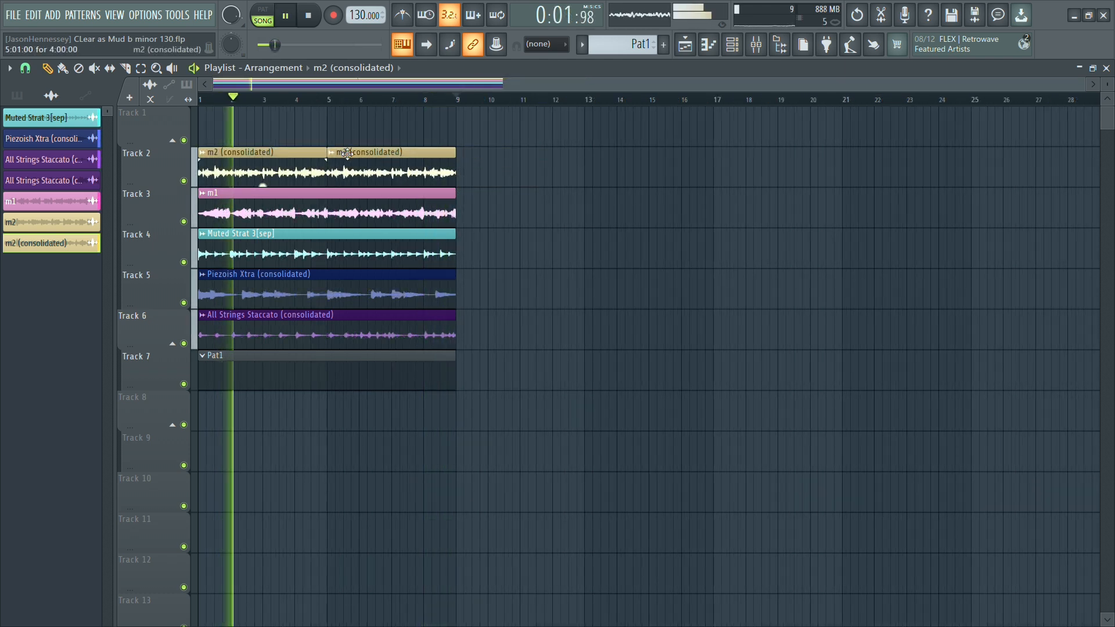
# Move both consolidated m2 clips up to Track 1 and stop playback.
pyautogui.scroll(4, 334, 306)
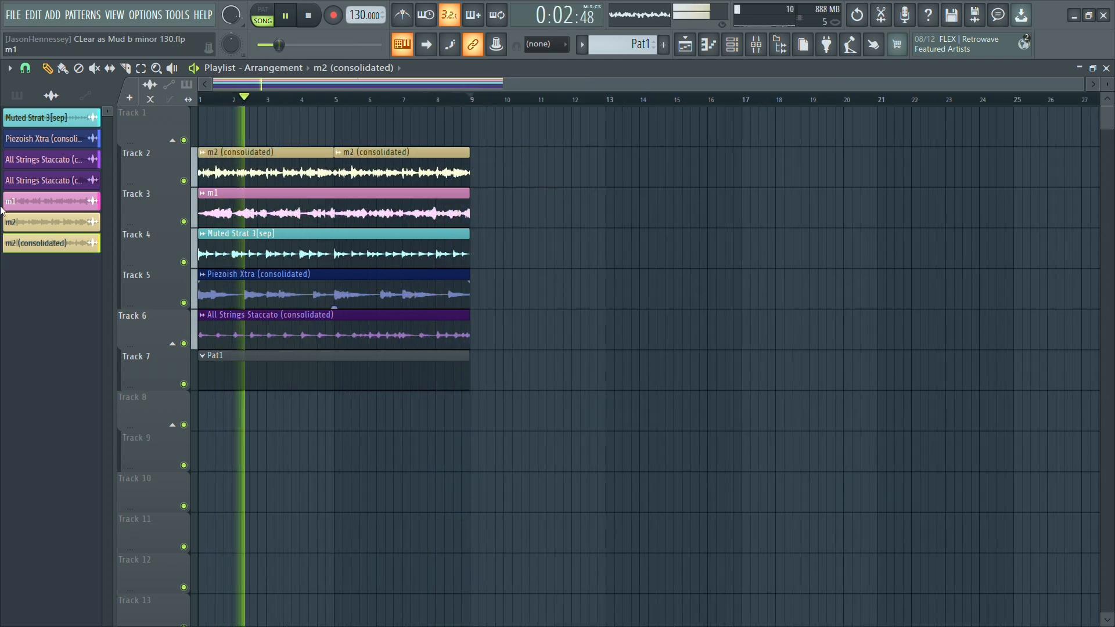
pyautogui.moveTo(292, 160); pyautogui.dragTo(509, 126)
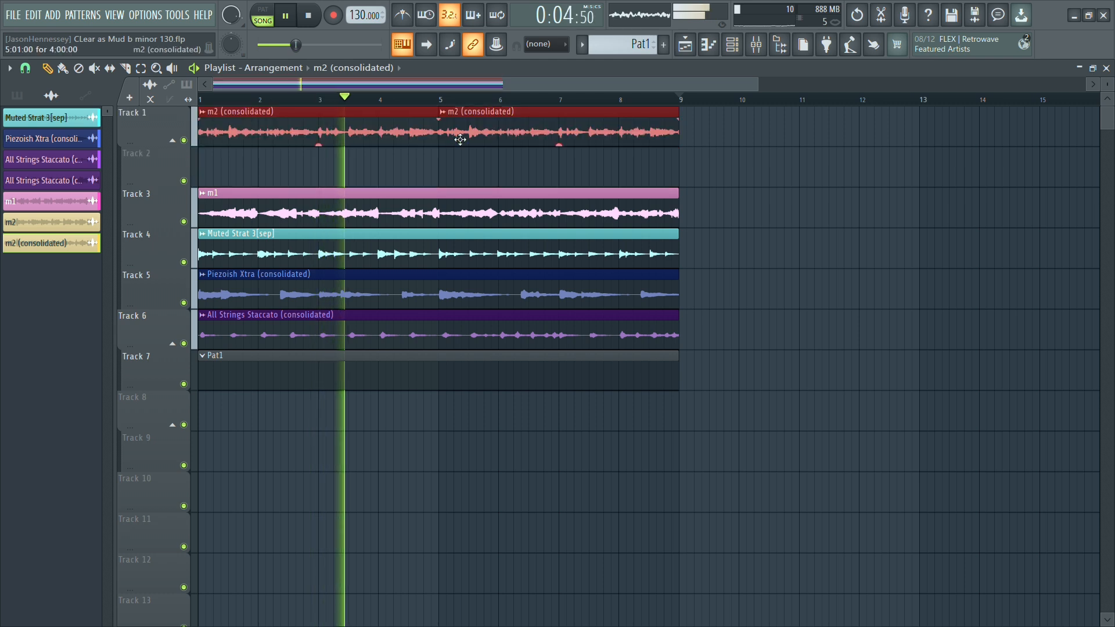
pyautogui.click(363, 167)
pyautogui.press('space')
# Add volume automation to the m2 clips on Track 1 and consolidate them into one eight-bar clip.
pyautogui.click(204, 114)
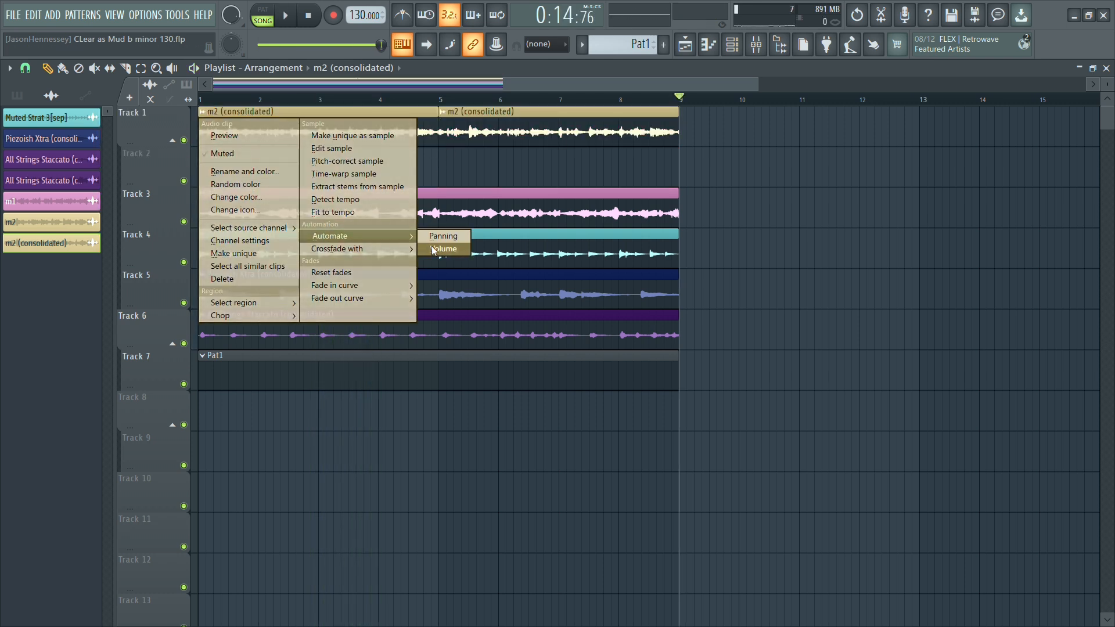
pyautogui.click(443, 249)
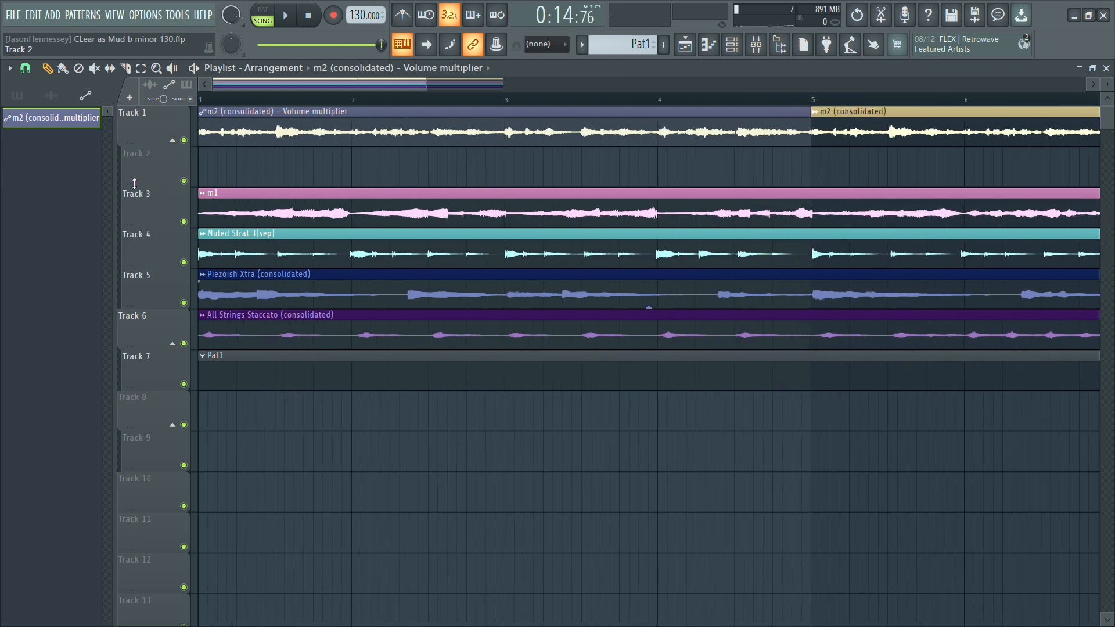
pyautogui.moveTo(259, 112); pyautogui.dragTo(876, 158)
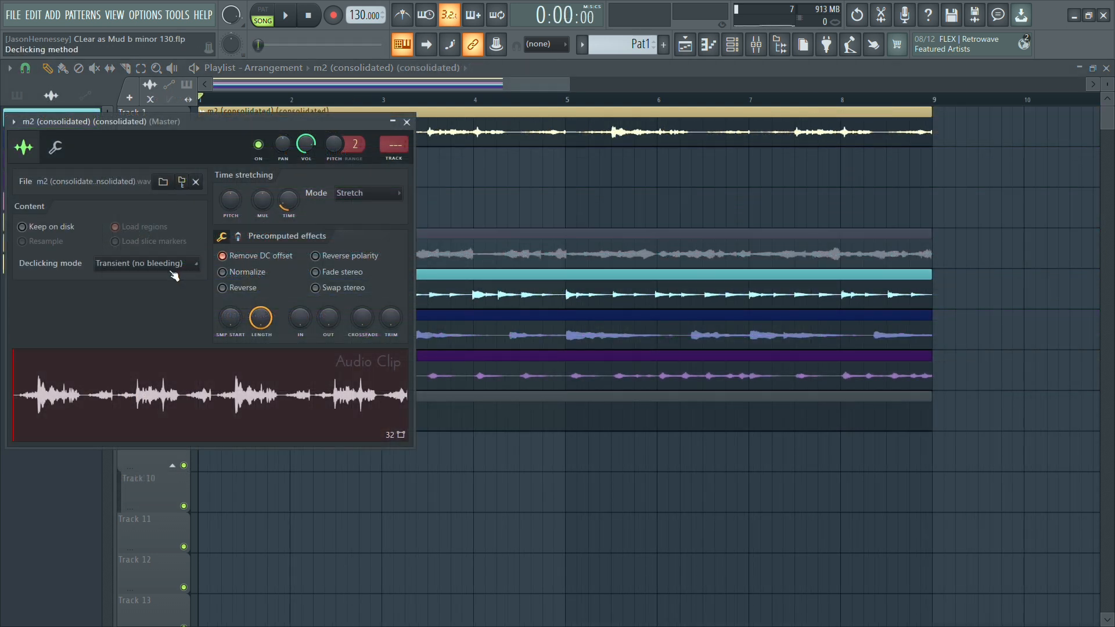
# Set the new m2 clip's declicking to Smooth (bleeding) and pitch range to 12, and route it to mixer track 8.
pyautogui.click(170, 268)
pyautogui.click(143, 334)
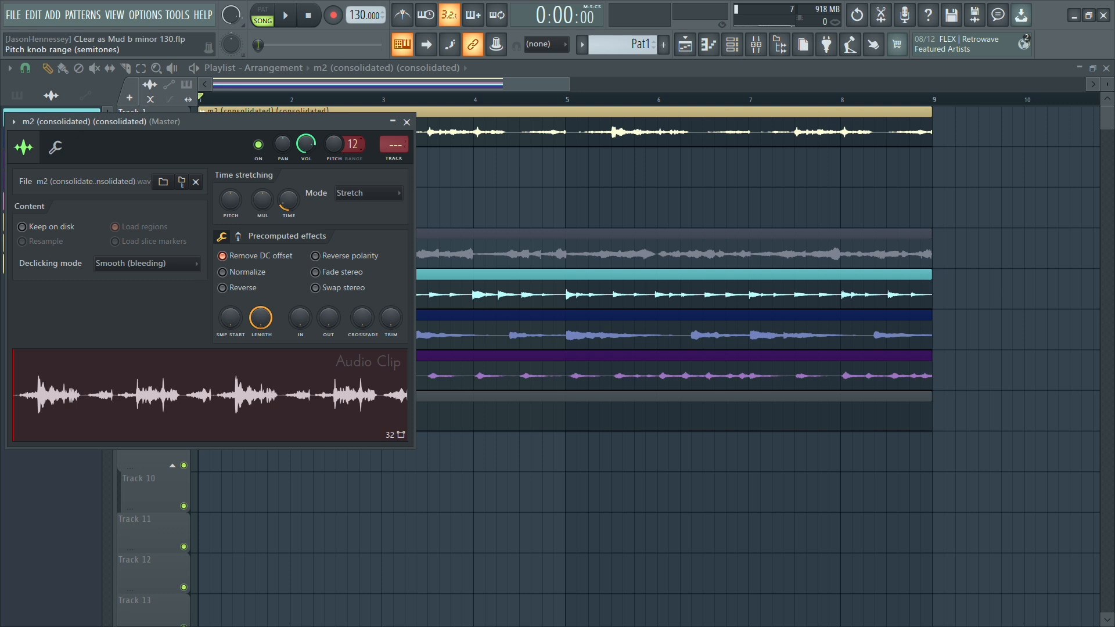
pyautogui.click(384, 150)
pyautogui.press('space')
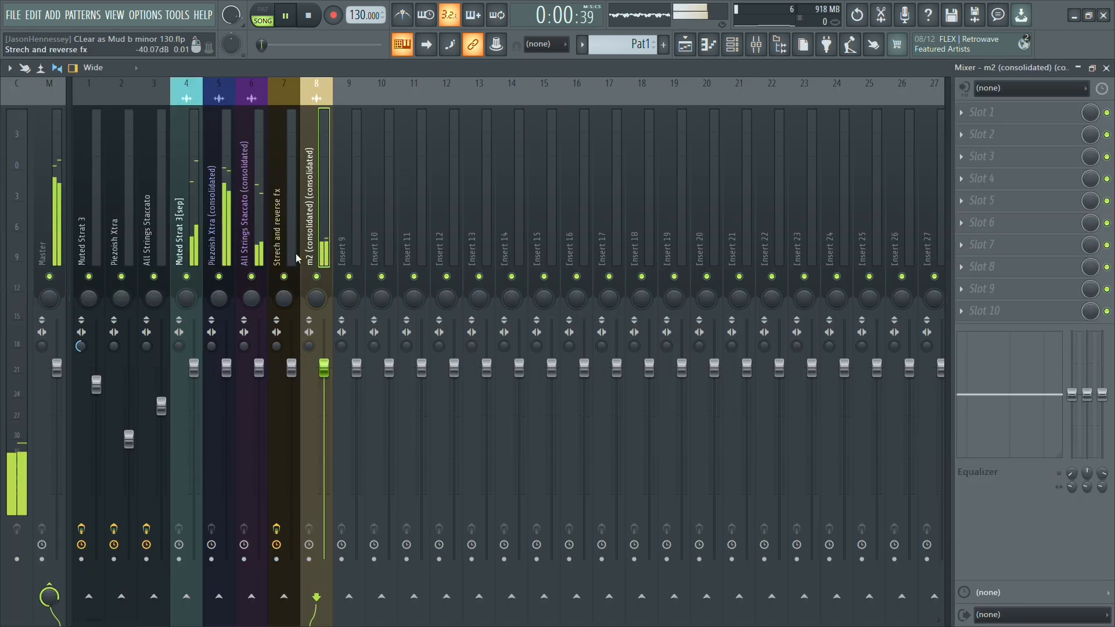
# Reset the Strech and reverse fx mixer track to default and lower the m2 track's volume to about 97%.
pyautogui.click(284, 250)
pyautogui.rightClick(284, 250)
pyautogui.click(338, 220)
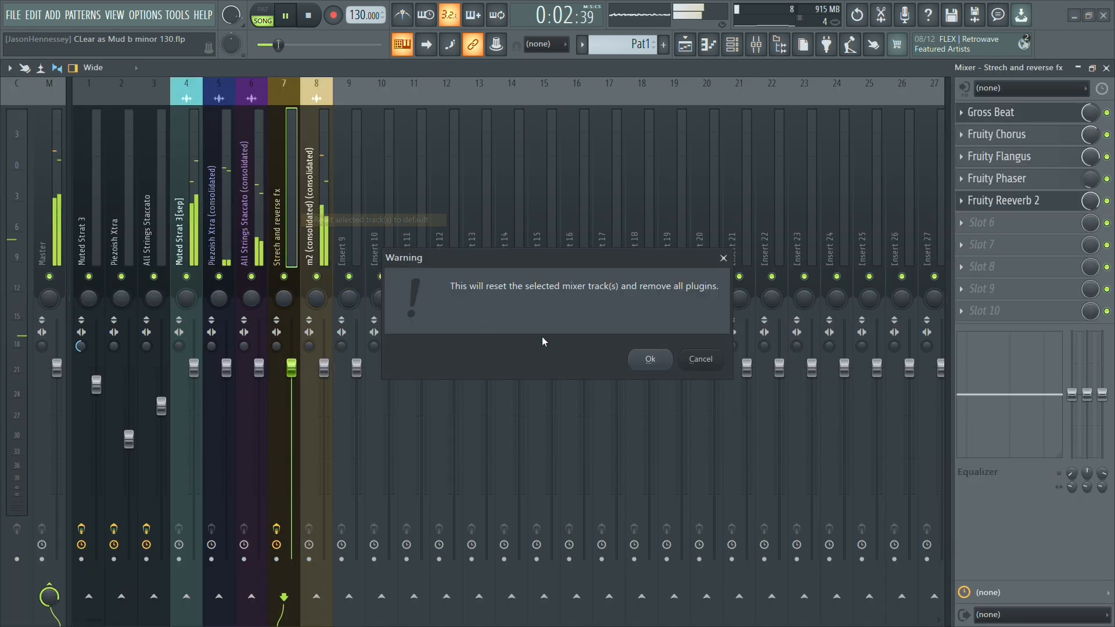
pyautogui.click(645, 357)
pyautogui.click(324, 376)
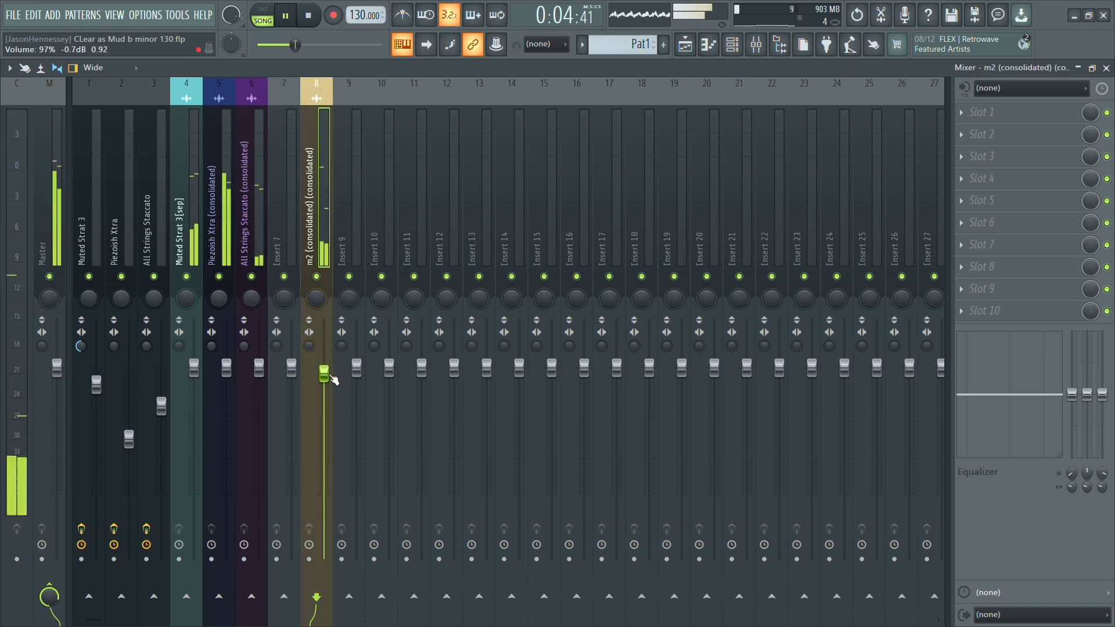
pyautogui.press('F5')
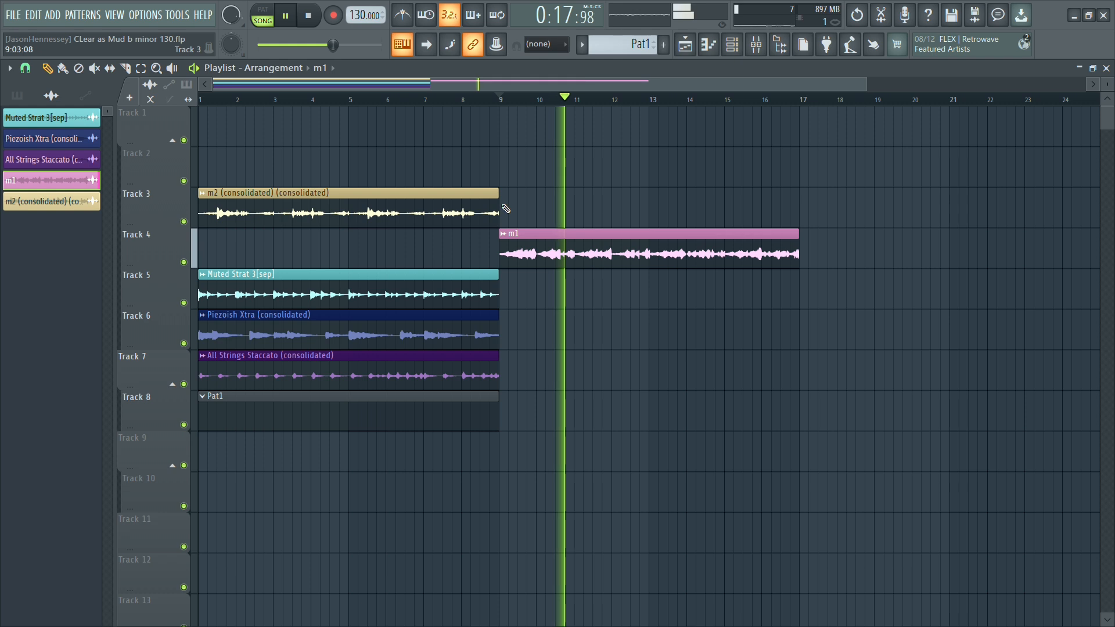
# Copy the m2 clip on Track 3 to bar 9 above m1 and audition the two clips together.
pyautogui.press('space')
pyautogui.moveTo(256, 205); pyautogui.dragTo(553, 232)
pyautogui.press('space')
pyautogui.scroll(4, 530, 286)
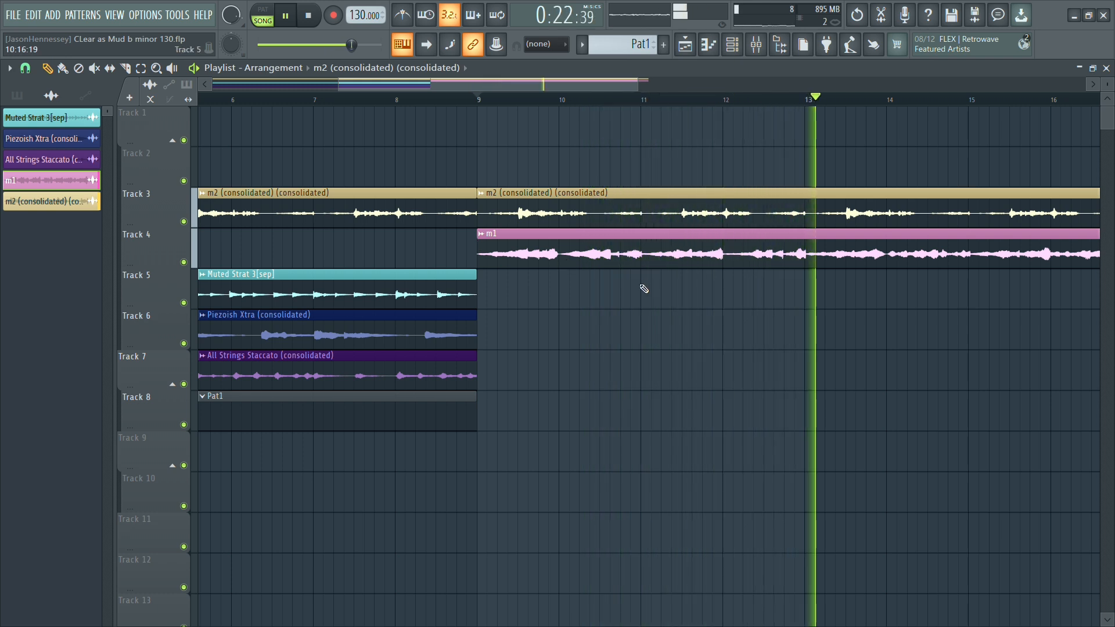
pyautogui.scroll(-4, 639, 293)
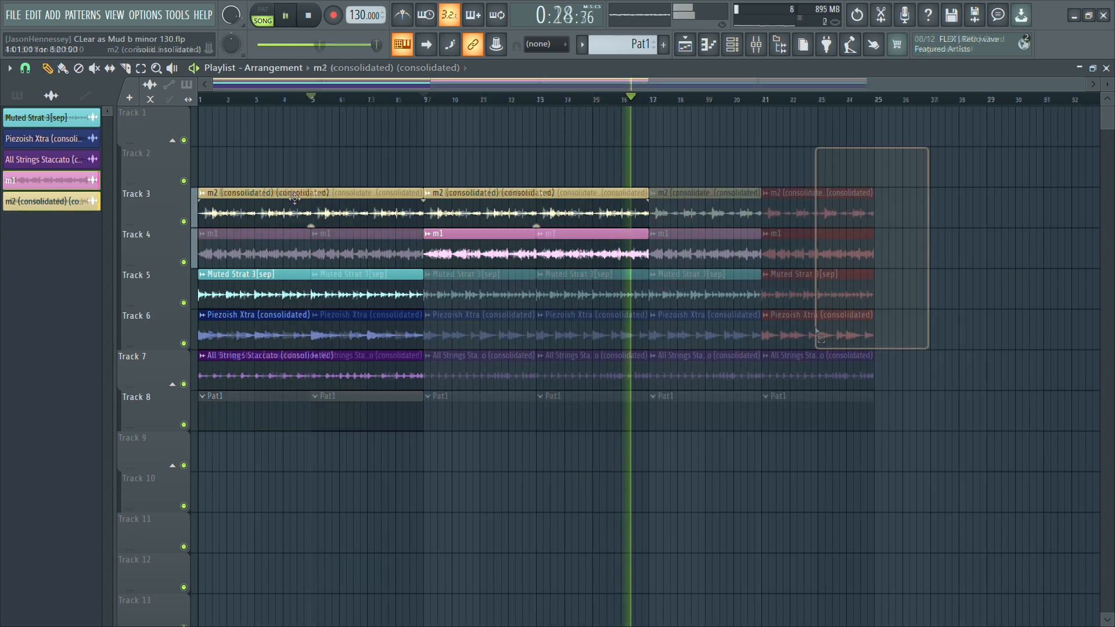
# Stop playback, select the last repetition of the stacked melody clips and start the audio export.
pyautogui.press('space')
pyautogui.moveTo(836, 243); pyautogui.dragTo(902, 223)
pyautogui.hotkey('ctrl', 'r')
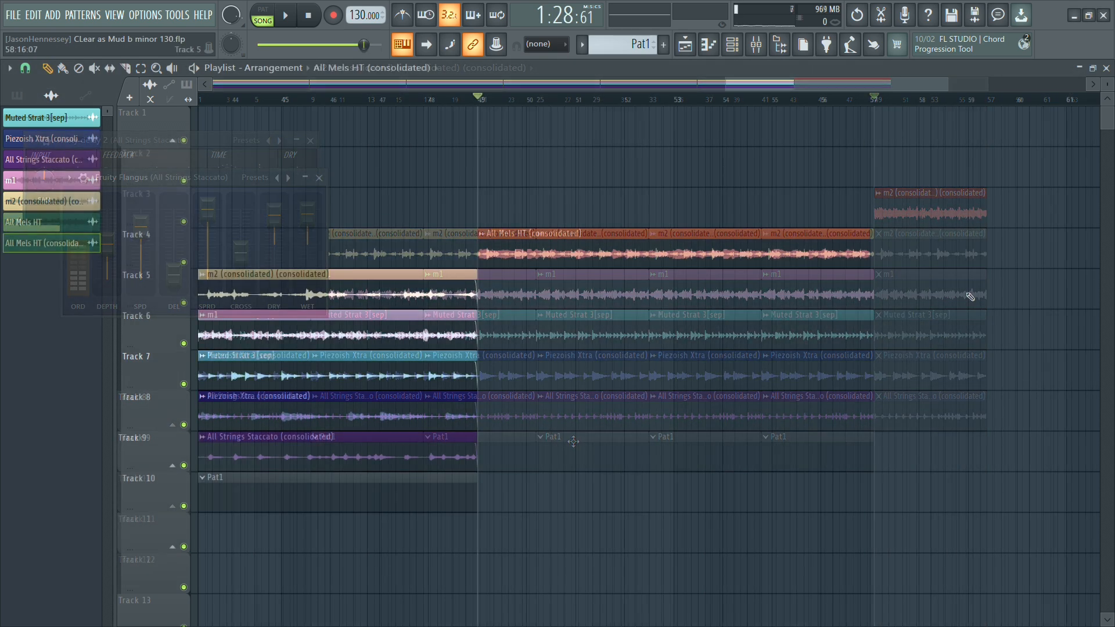
# Audition the All Mels HT (consolidated) clip and delete the original All Mels HT audio clip from the project.
pyautogui.press('space')
pyautogui.rightClick(67, 228)
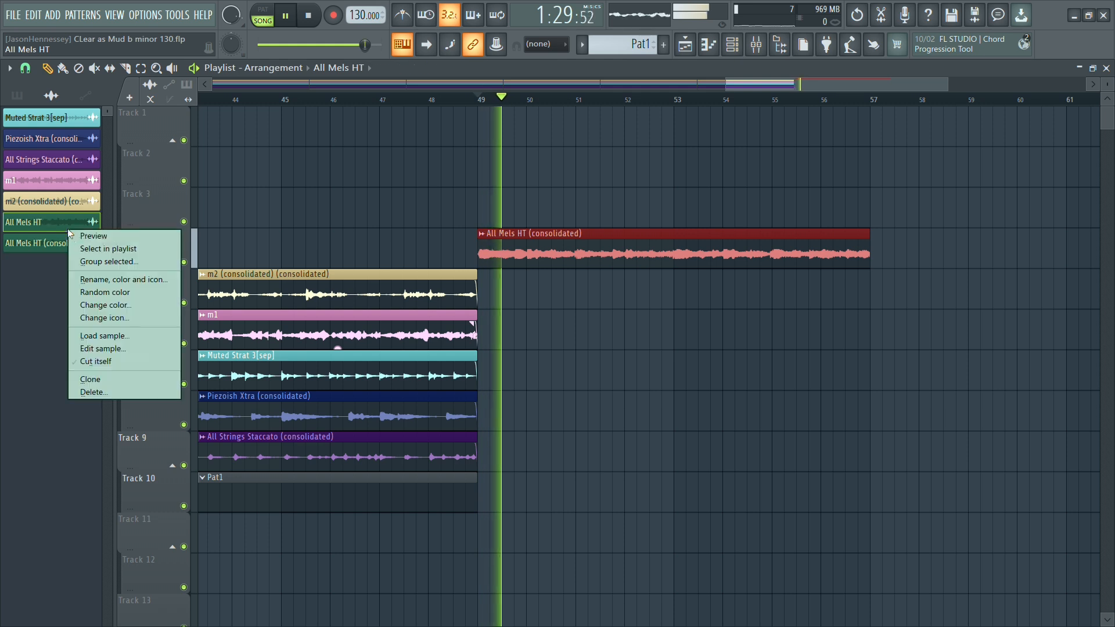
pyautogui.click(87, 390)
# Give the All Mels HT (consolidated) clip a fade-out of about 0.87 s and a fade-in of about 0.13 s.
pyautogui.scroll(3, 788, 286)
pyautogui.scroll(3, 784, 256)
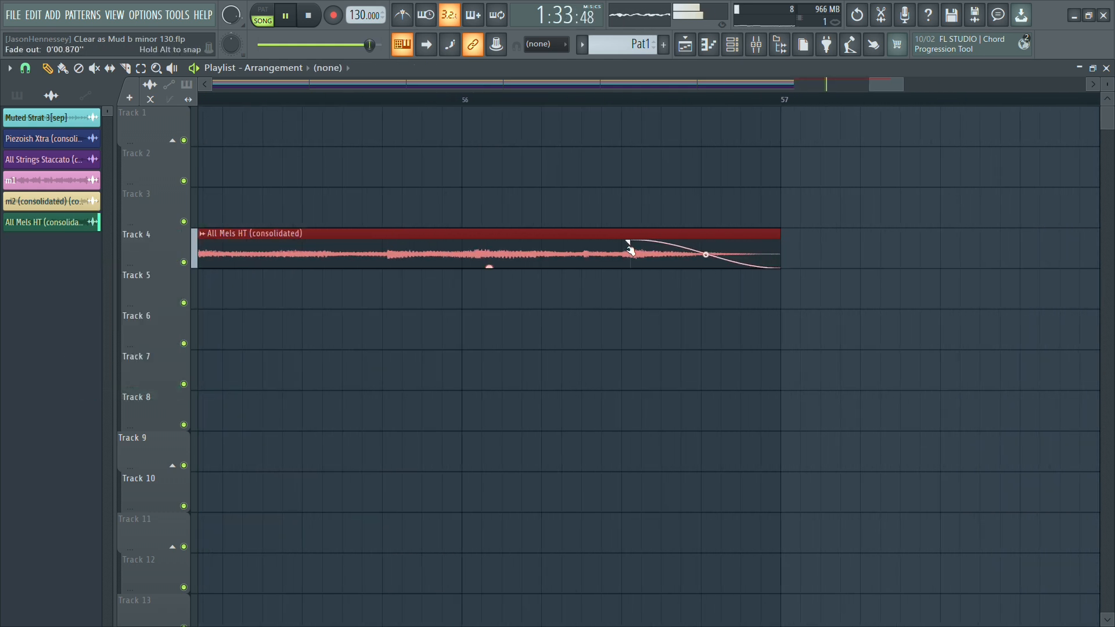
pyautogui.scroll(-4, 763, 376)
pyautogui.scroll(7, 377, 291)
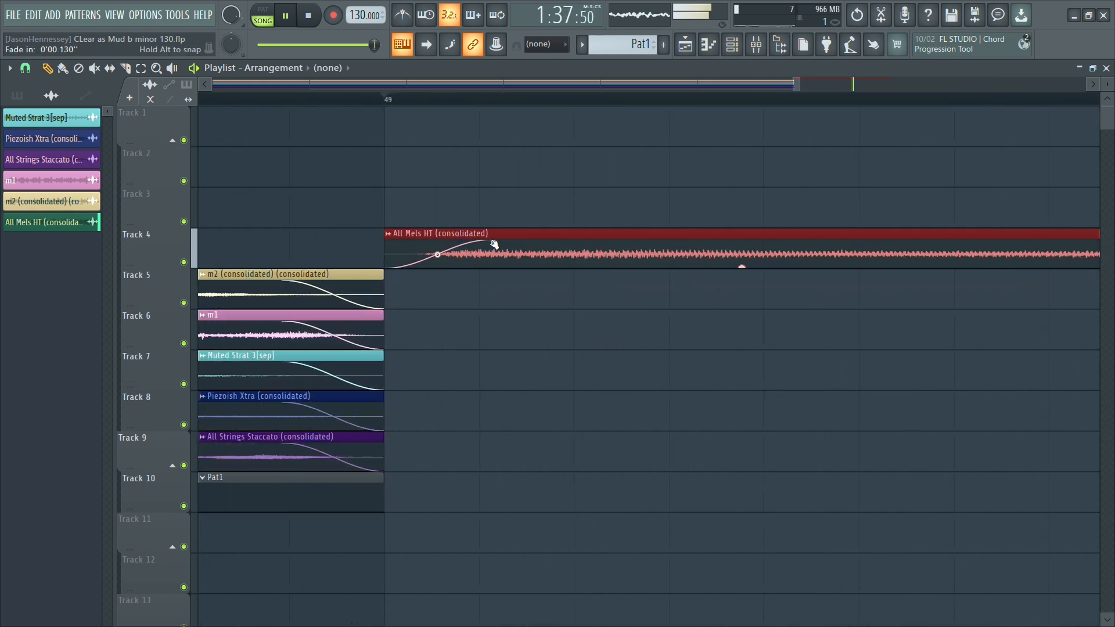
pyautogui.scroll(-8, 490, 273)
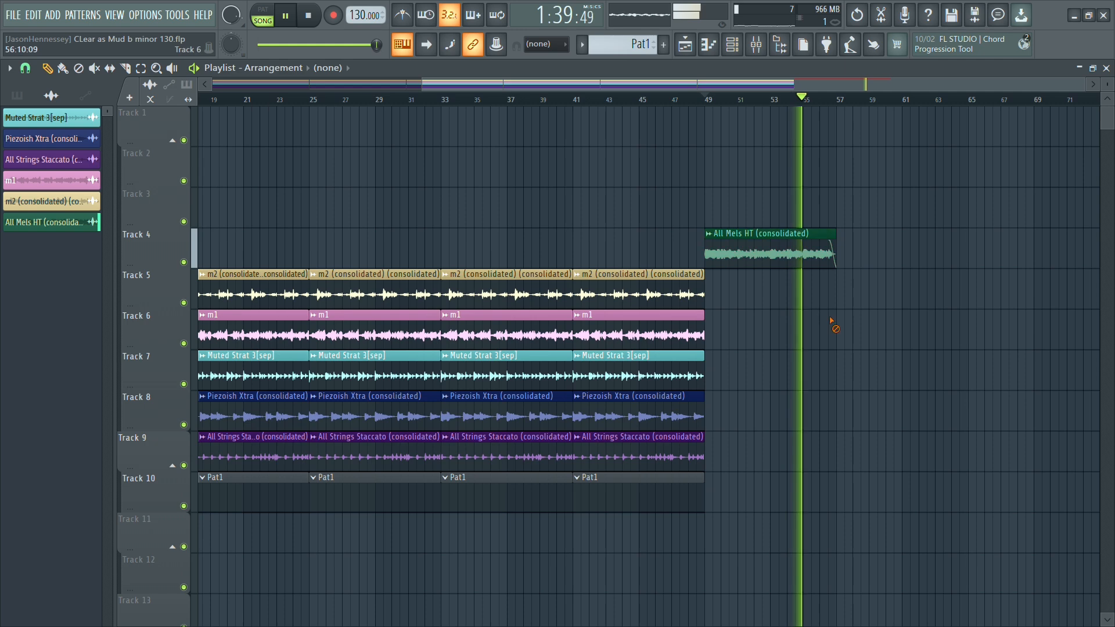
# Add a long fade-out to the Muted Strat 3[sep] clips at bars 17 and 41 on Track 7.
pyautogui.scroll(-2, 831, 320)
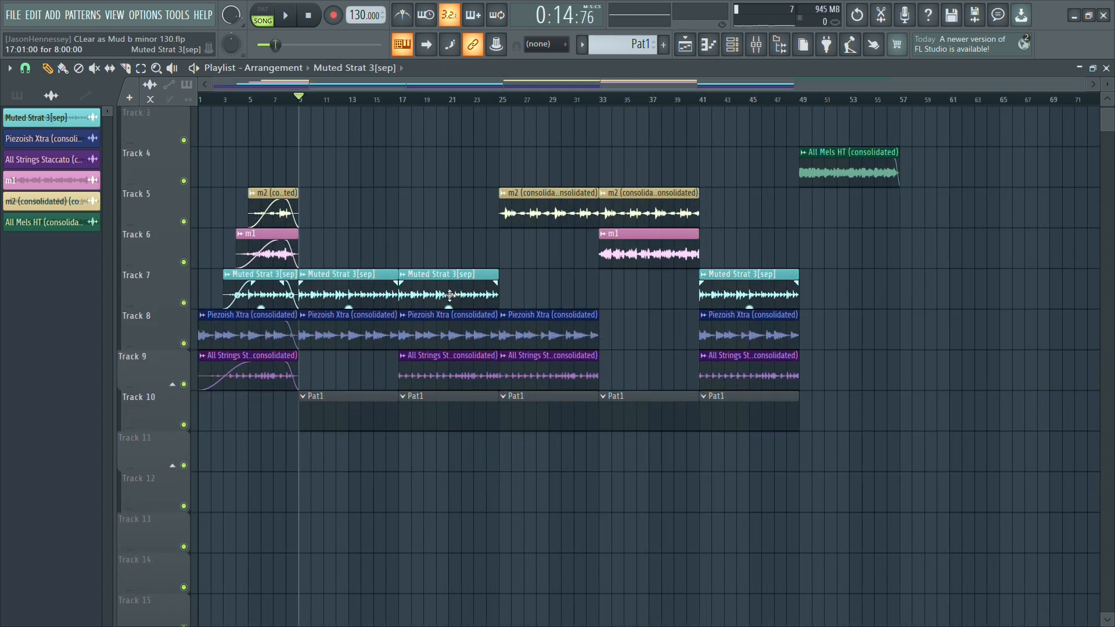
pyautogui.click(431, 282)
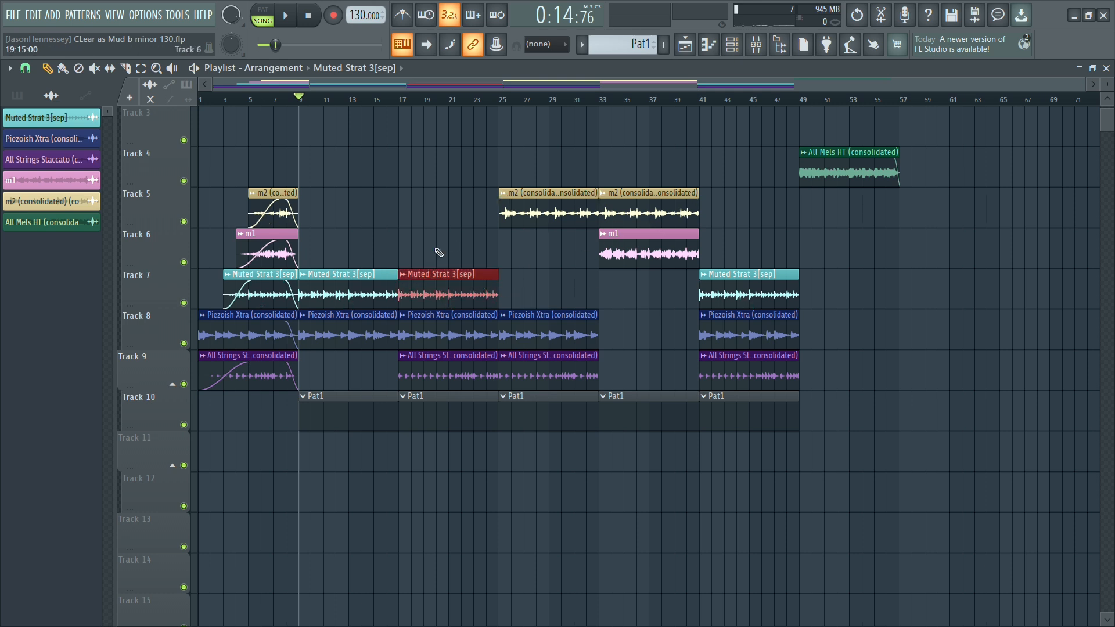
pyautogui.click(741, 287)
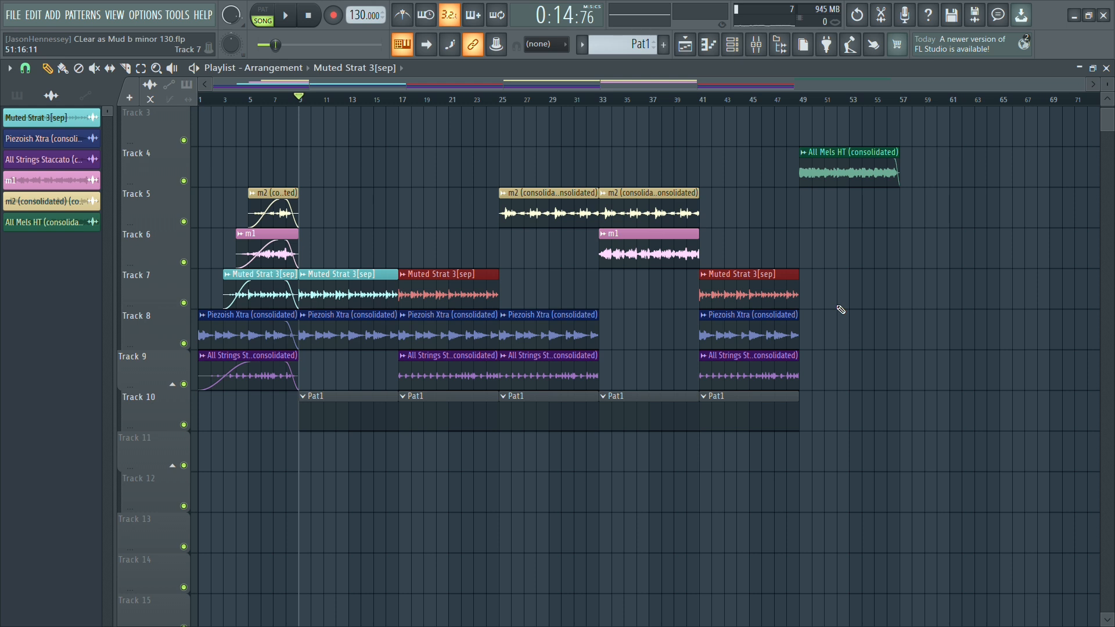
pyautogui.scroll(4, 840, 311)
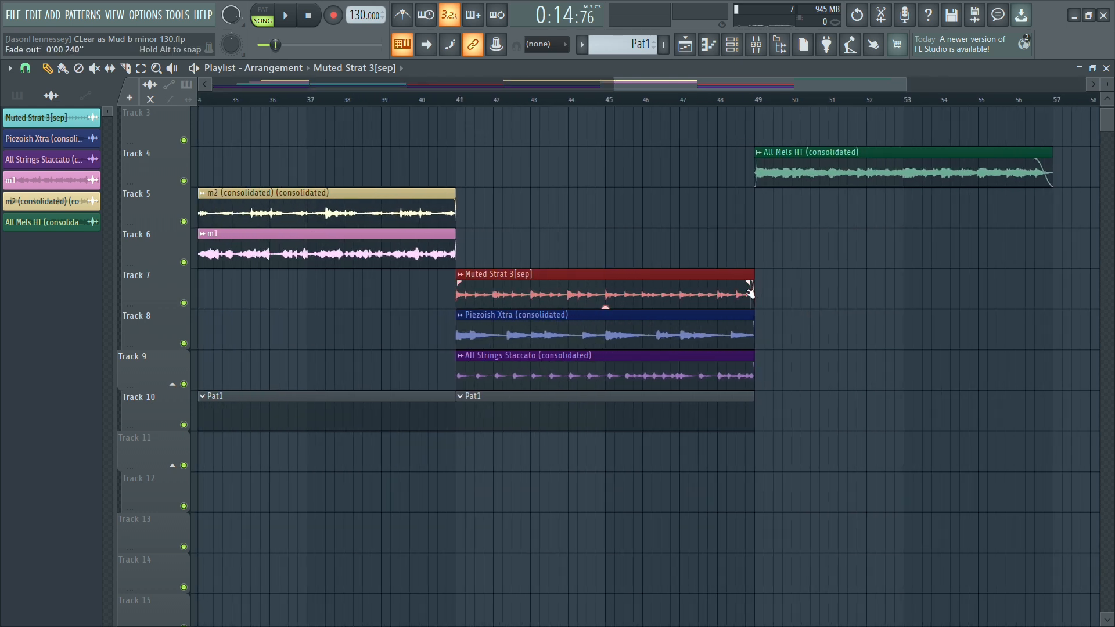
pyautogui.scroll(3, 532, 293)
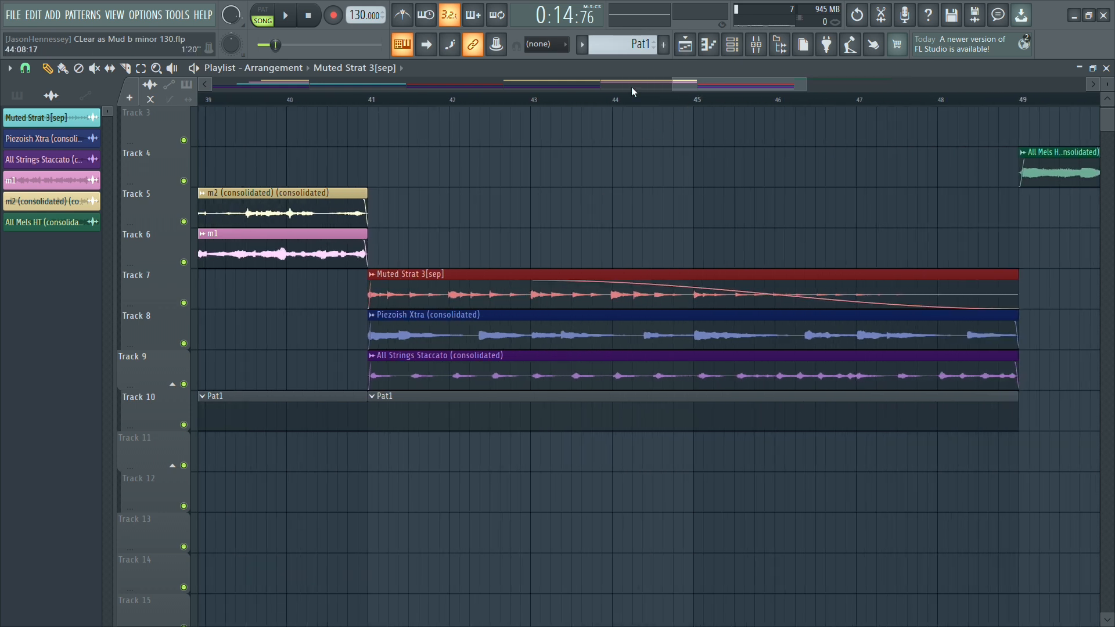
pyautogui.scroll(-7, 523, 284)
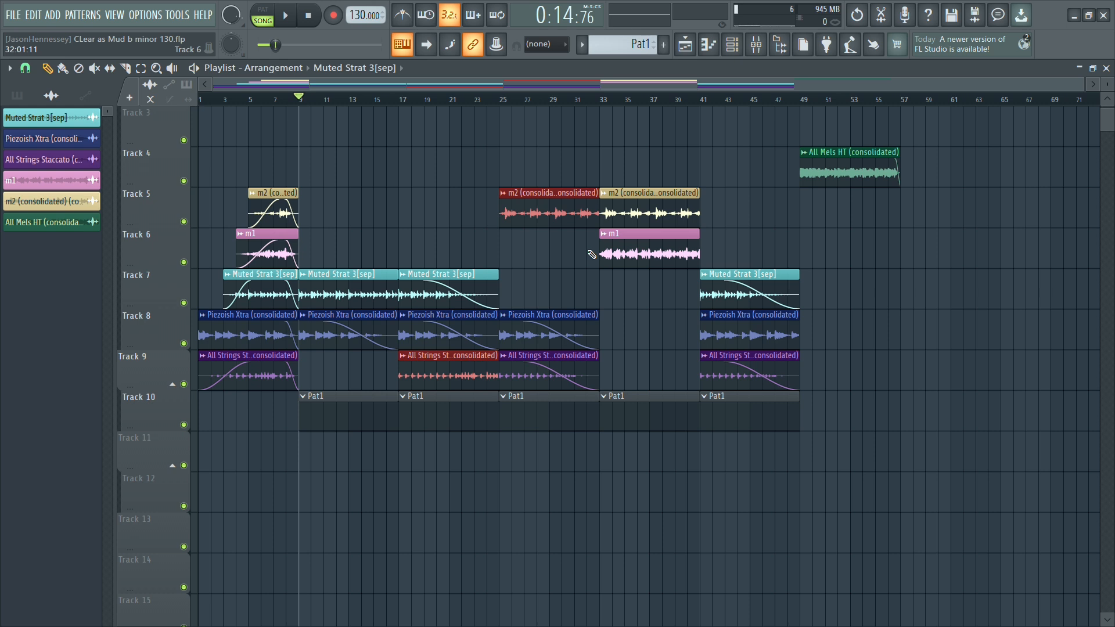
# Add a long fade-in to the m2 clip at bar 25, All Strings Staccato at bar 17 and Piezoish Xtra at bar 41.
pyautogui.keyDown('ctrl'); pyautogui.click(749, 341); pyautogui.keyUp('ctrl')
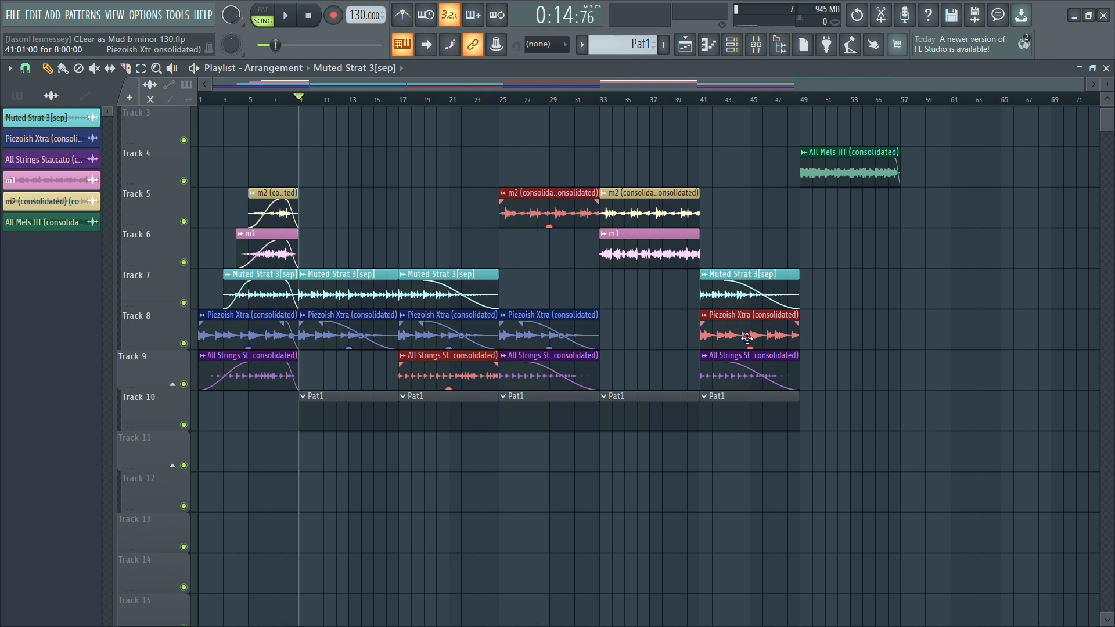
pyautogui.scroll(3, 687, 312)
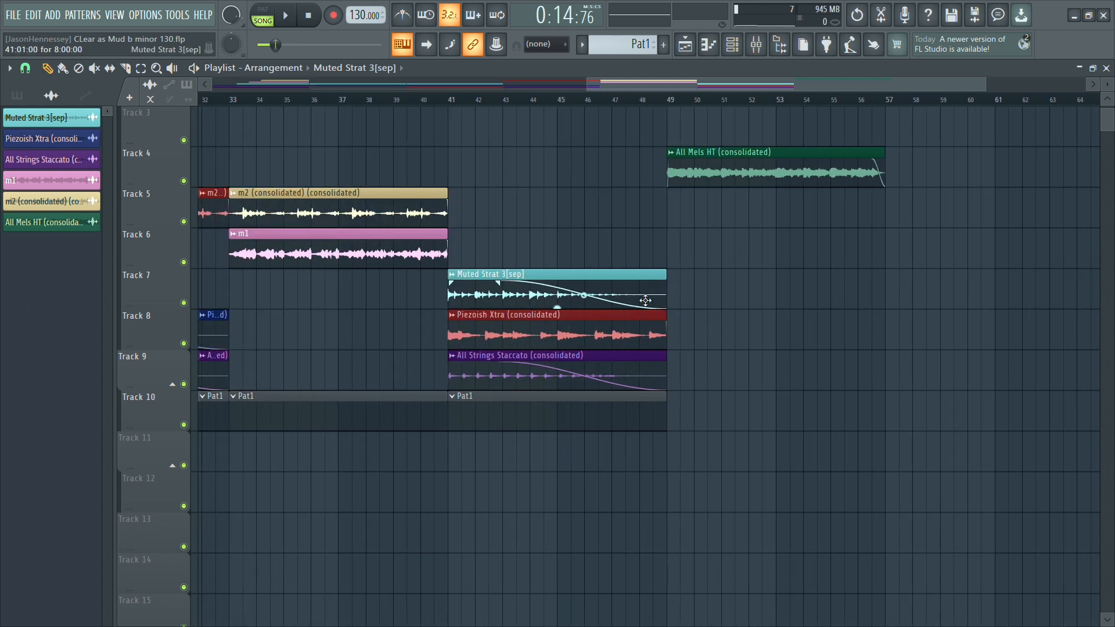
pyautogui.scroll(2, 463, 326)
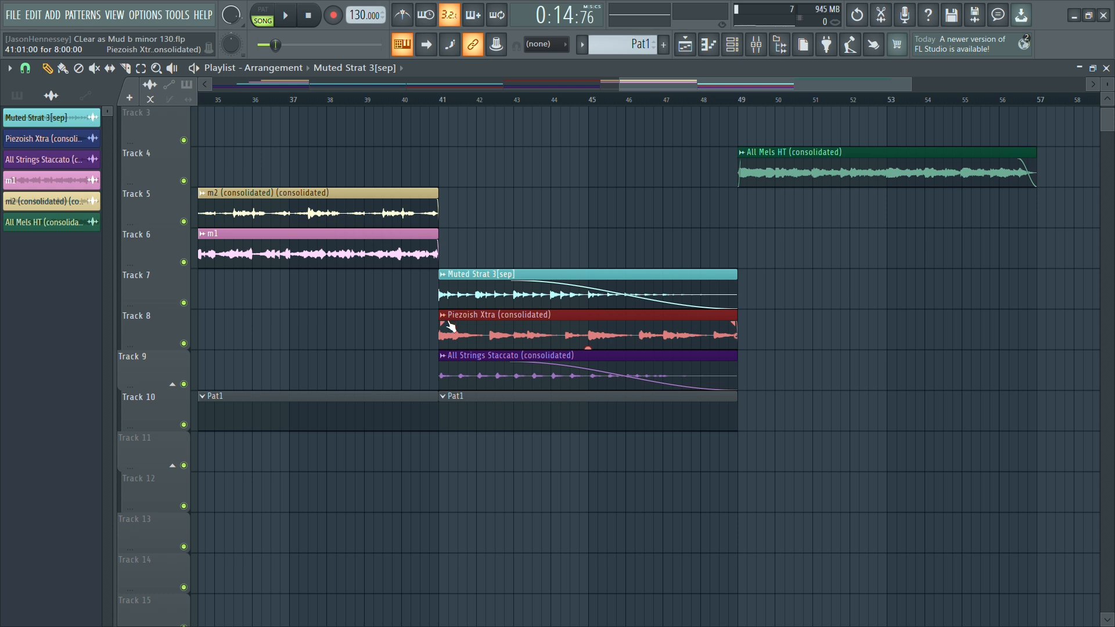
pyautogui.scroll(1, 450, 325)
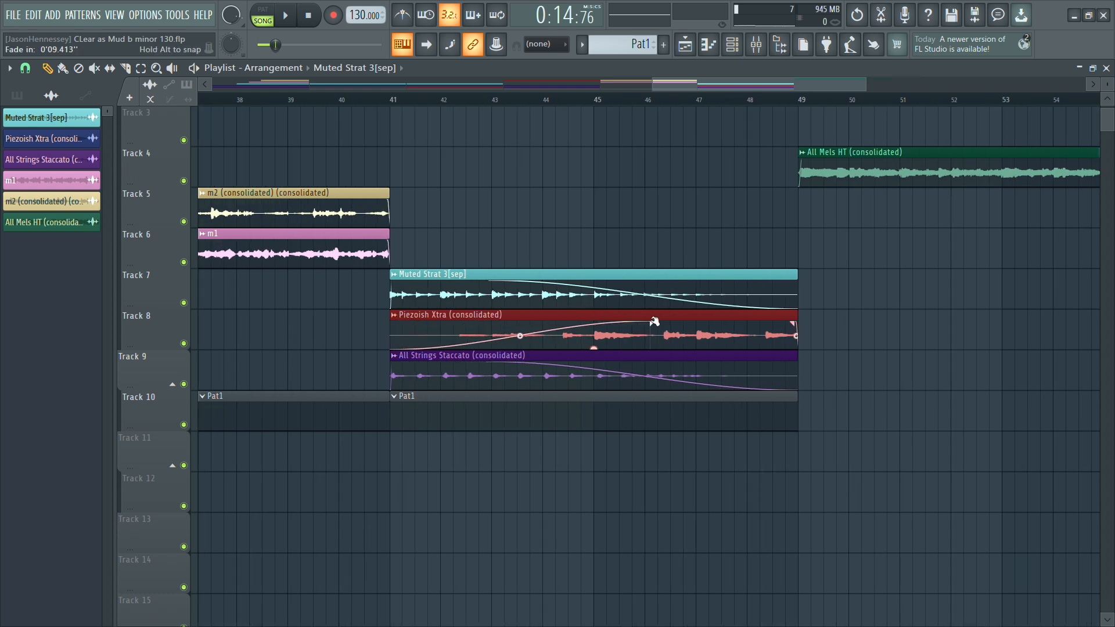
pyautogui.scroll(5, 712, 313)
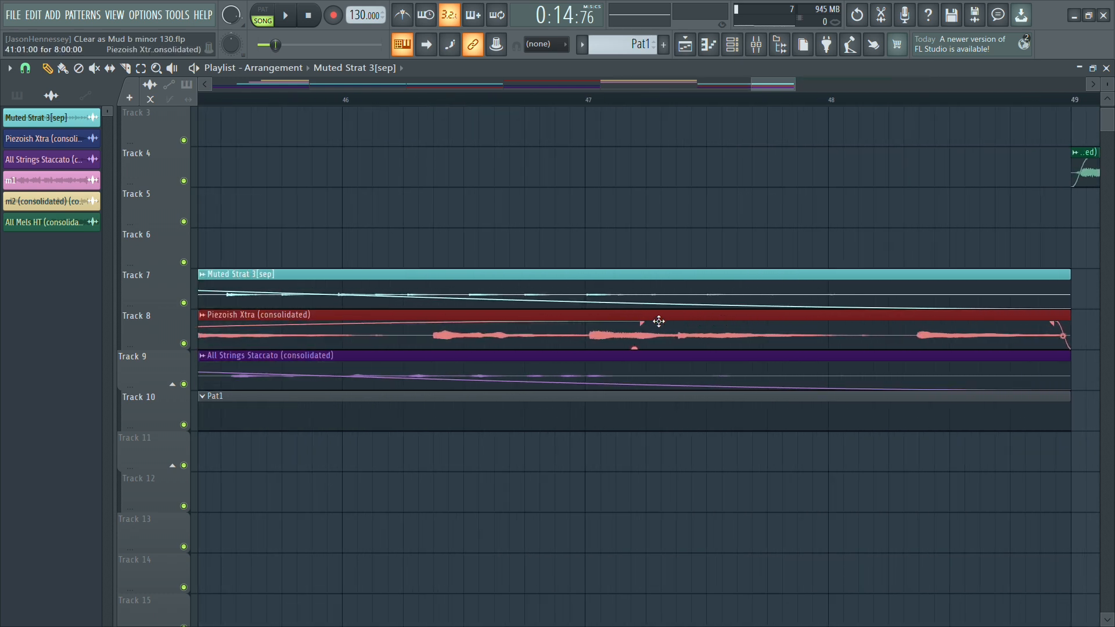
pyautogui.scroll(-10, 655, 329)
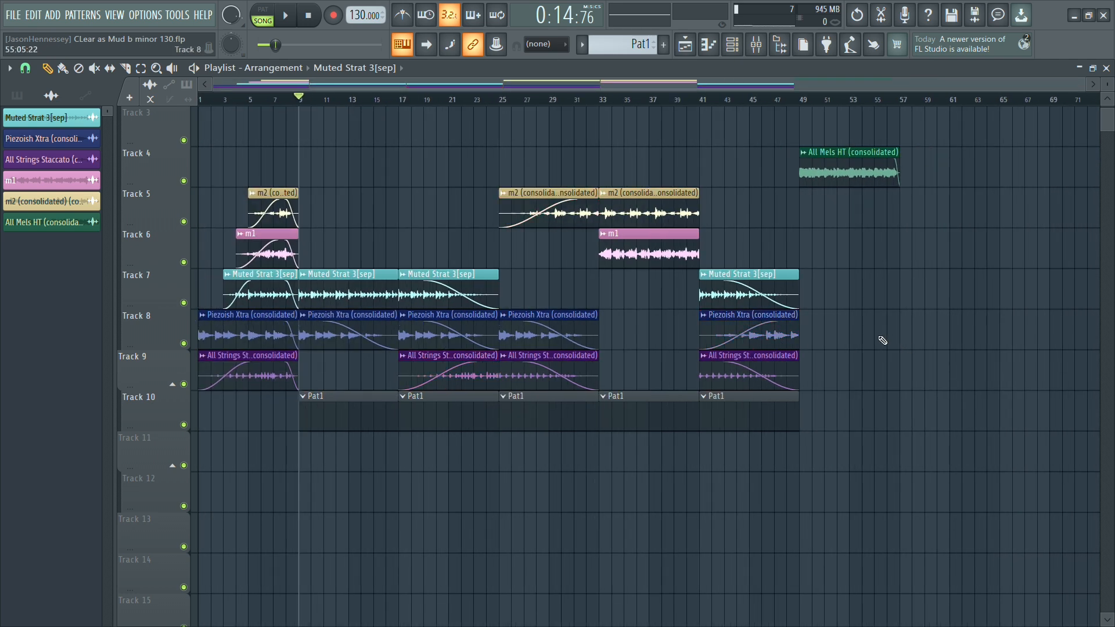
# Add a long fade-out to the m2 clip at bar 33 on Track 5.
pyautogui.scroll(2, 553, 422)
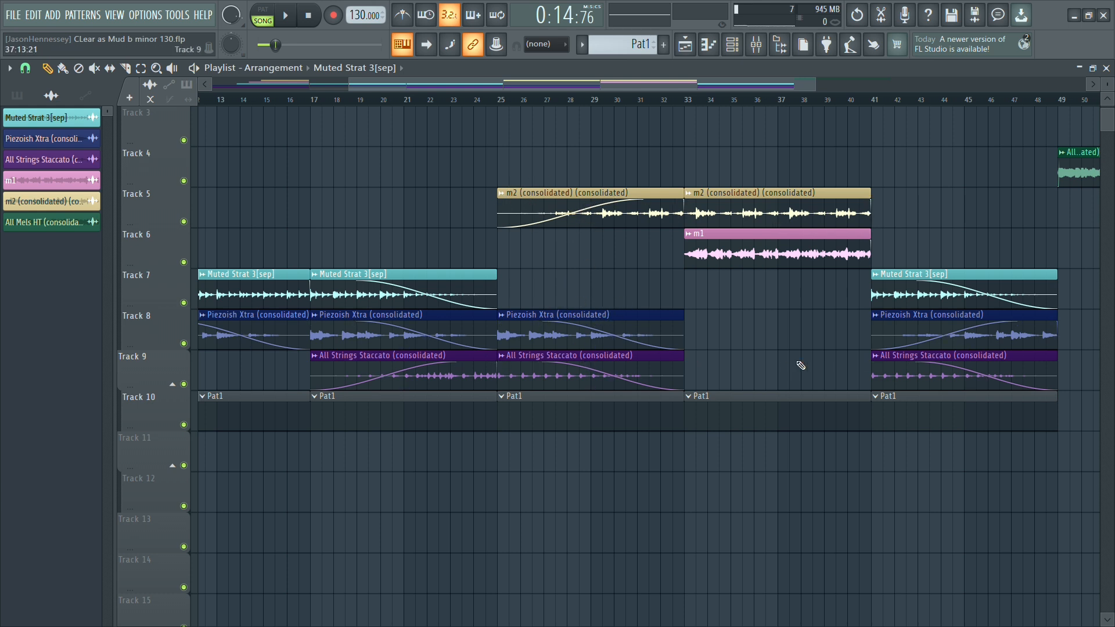
pyautogui.keyDown('ctrl'); pyautogui.scroll(-2, 819, 368); pyautogui.keyUp('ctrl')
pyautogui.keyDown('ctrl'); pyautogui.scroll(-1, 673, 335); pyautogui.keyUp('ctrl')
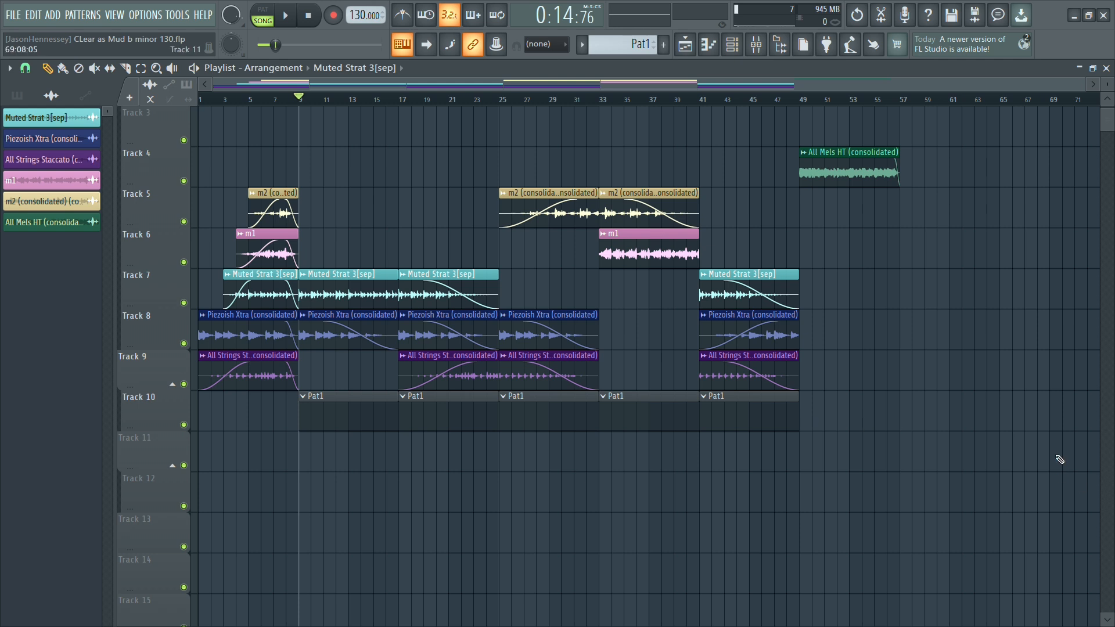
# Duplicate all clips from bar 9 onward so the copy starts at bar 57, after the All Mels HT clip.
pyautogui.hotkey('ctrl', 'a')
pyautogui.hotkey('ctrl', 'd')
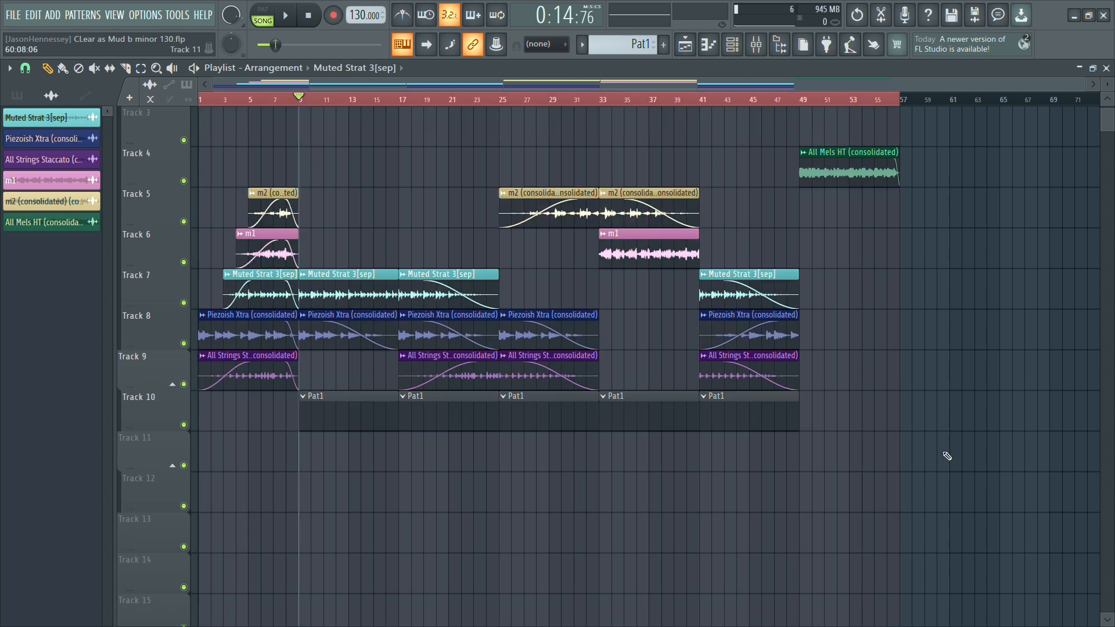
pyautogui.moveTo(1012, 128); pyautogui.dragTo(485, 513)
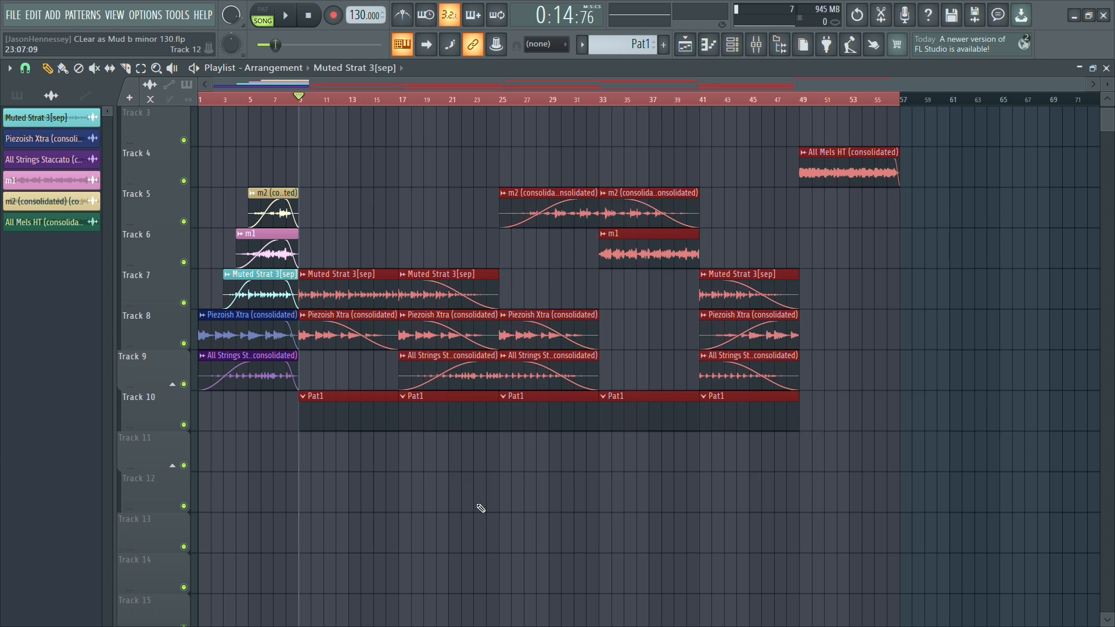
pyautogui.hotkey('ctrl', 'b')
pyautogui.hscroll(2, 856, 392)
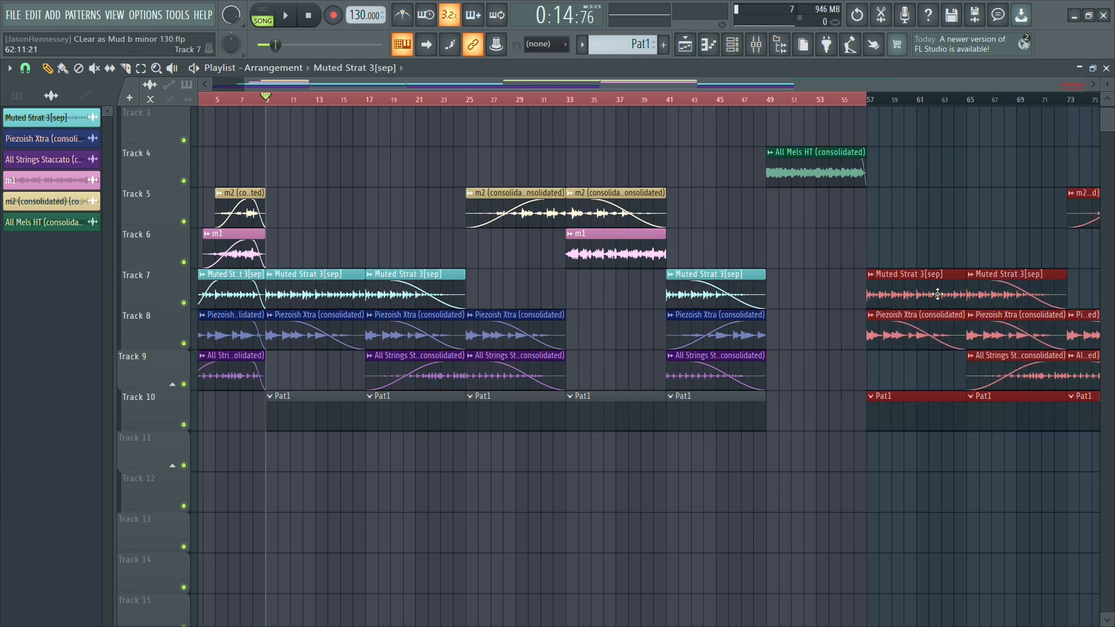
pyautogui.keyDown('ctrl'); pyautogui.scroll(-3, 856, 393); pyautogui.keyUp('ctrl')
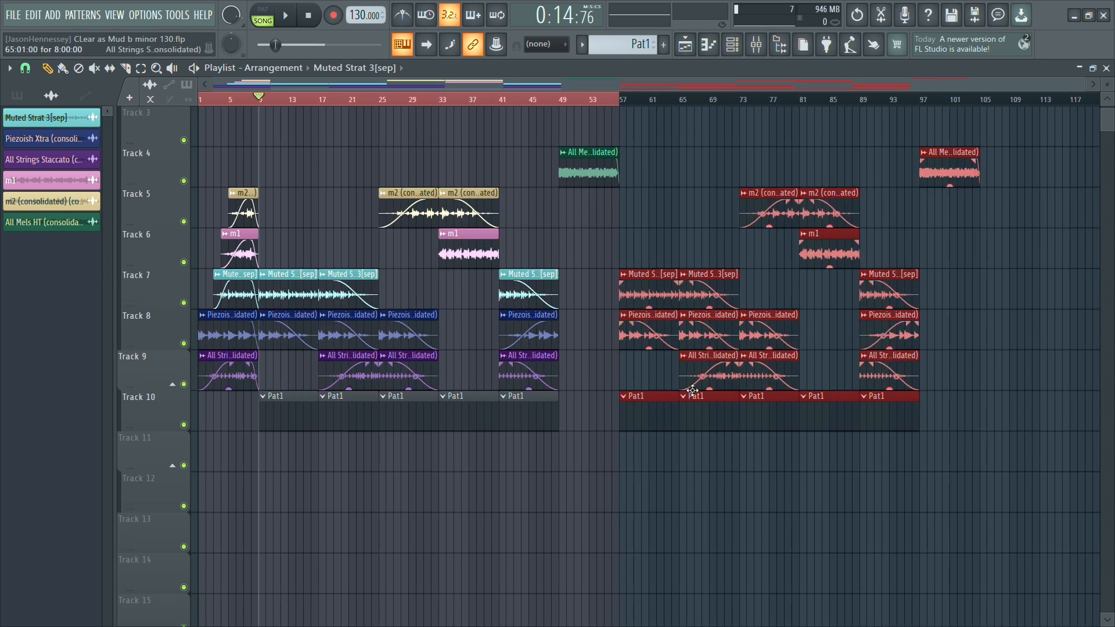
# Extend the time selection over the whole arrangement, up to bar 105, and play it from bar 1.
pyautogui.click(547, 521)
pyautogui.hotkey('ctrl', 'a')
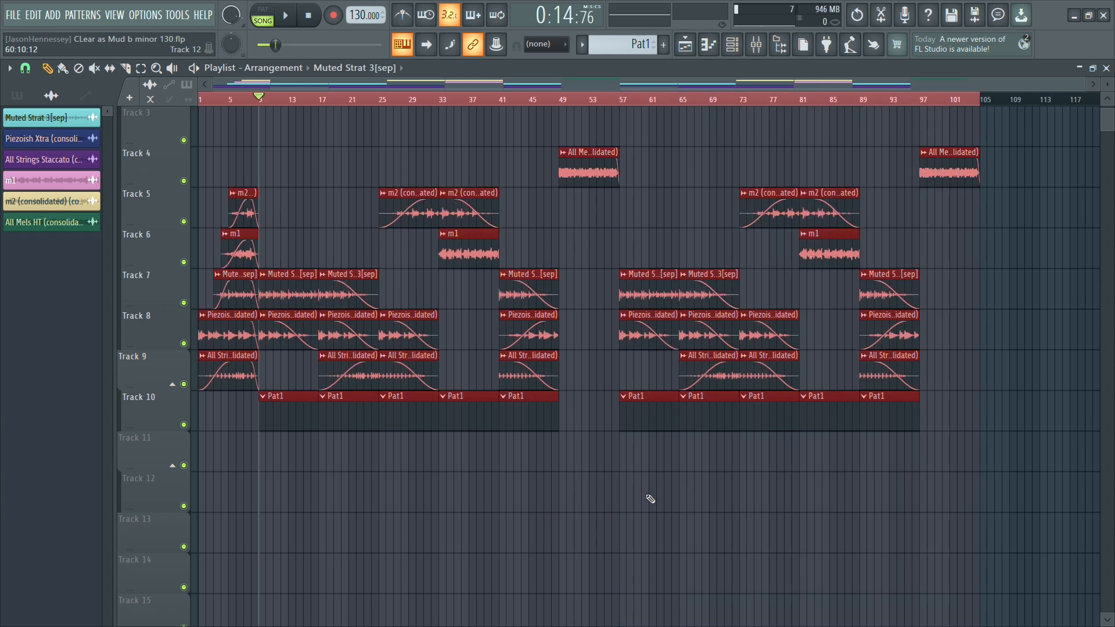
pyautogui.click(693, 522)
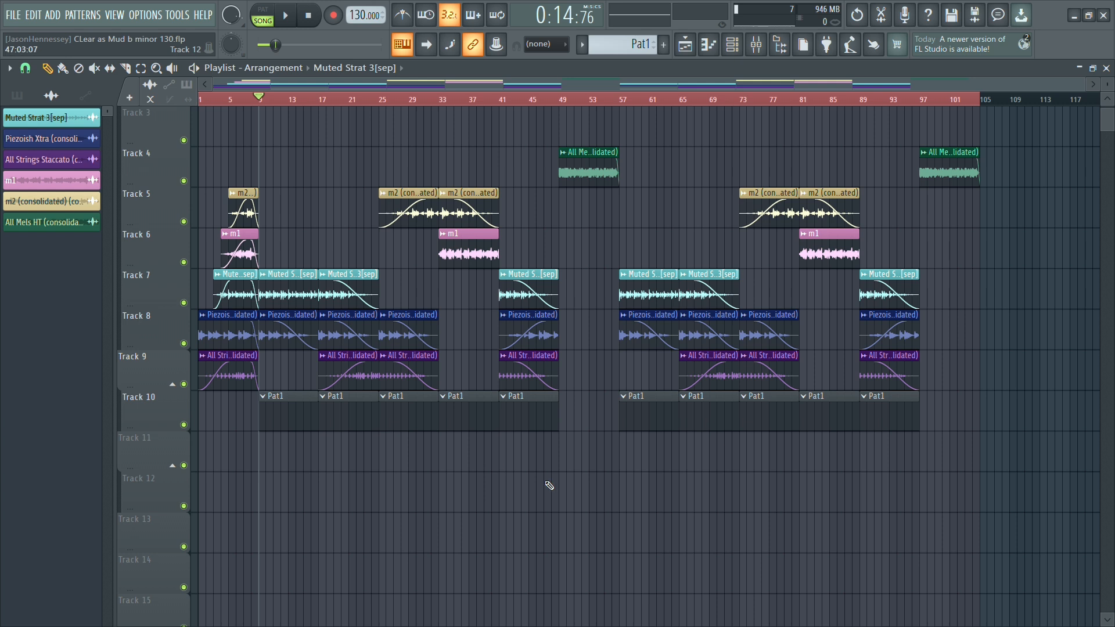
pyautogui.moveTo(257, 106); pyautogui.dragTo(201, 100)
pyautogui.press('space')
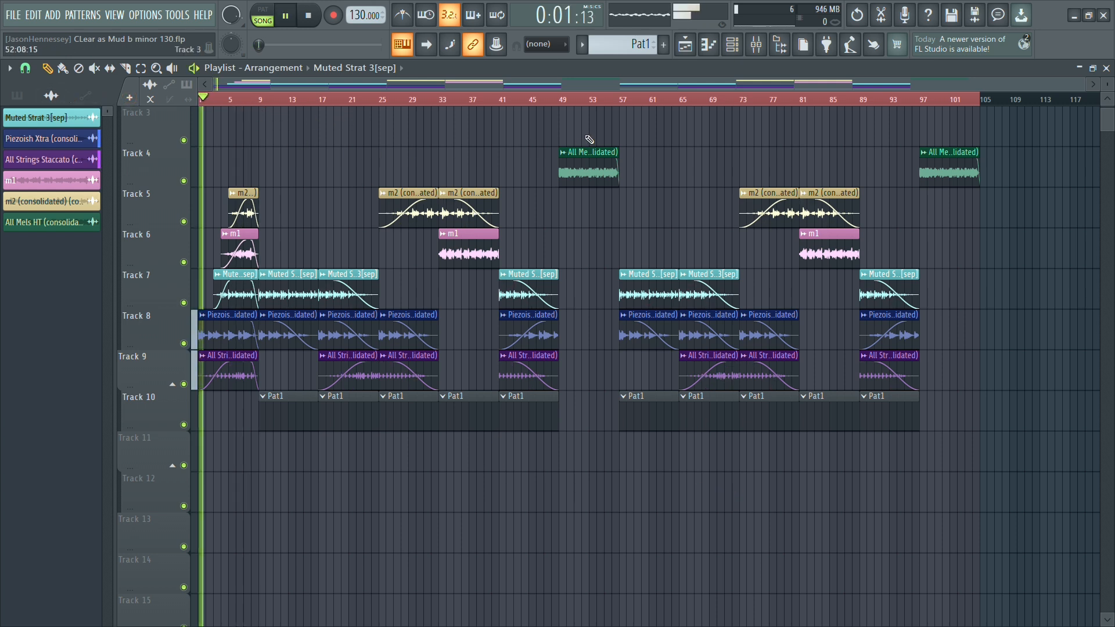